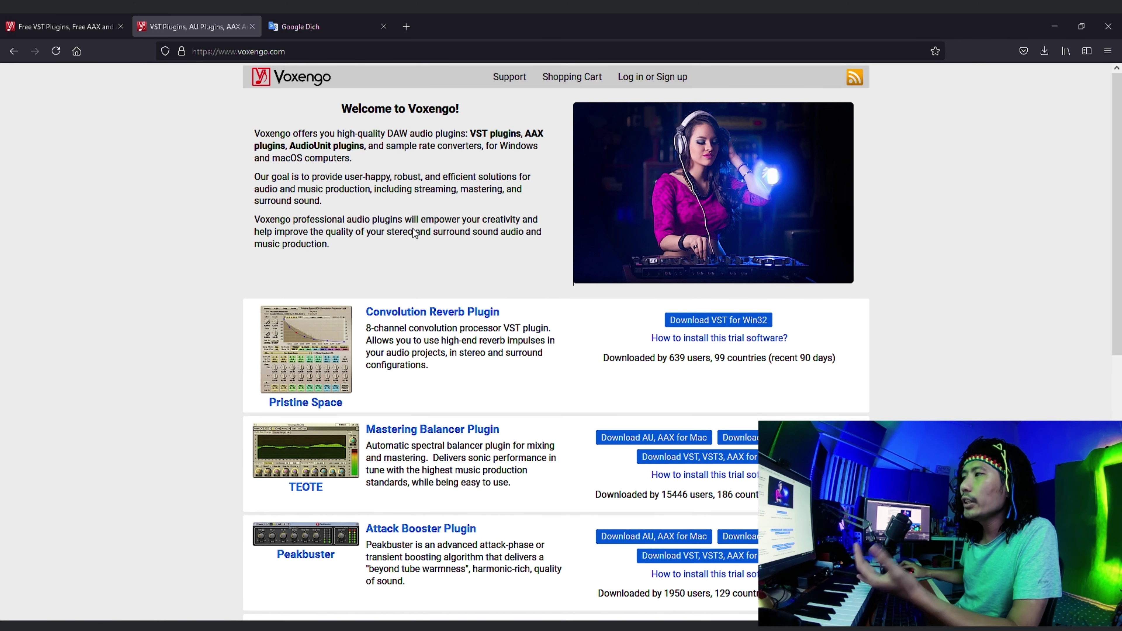
# Step: Open the Free VST, AAX plugin group page from the Voxengo home page
pyautogui.scroll(-4, 514, 284)
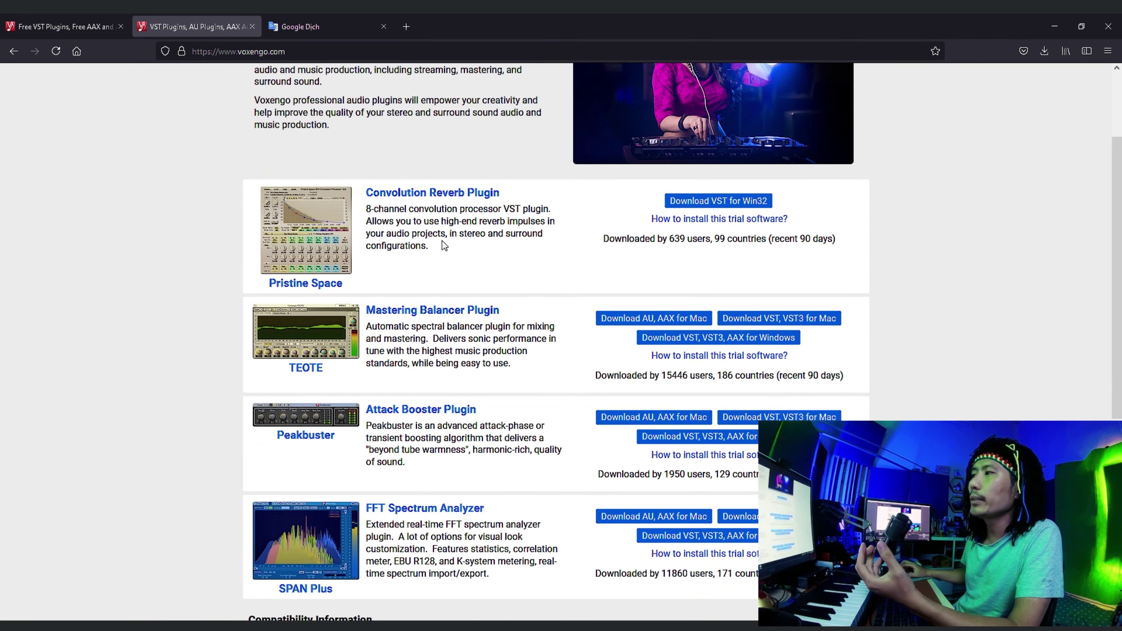
pyautogui.scroll(-6, 607, 311)
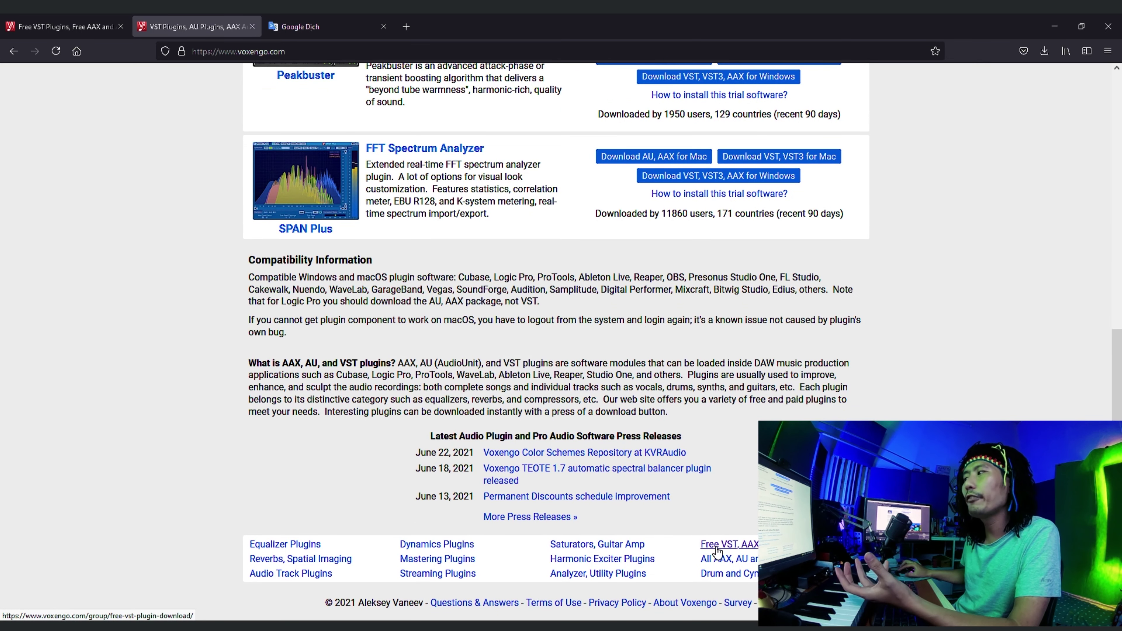
pyautogui.click(730, 550)
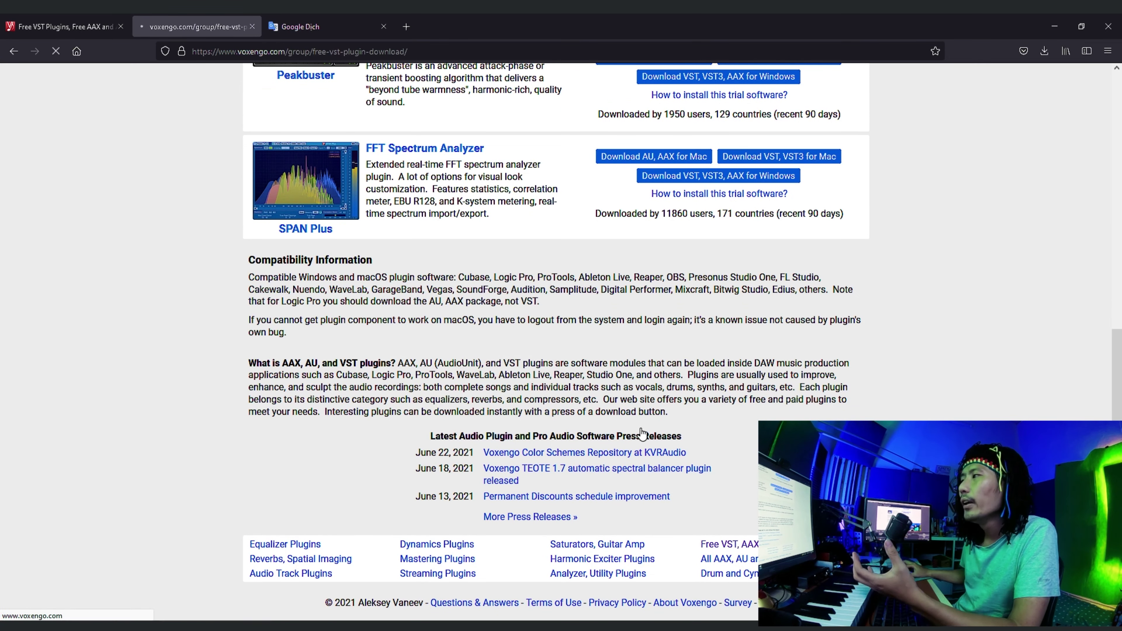
# Step: Examine the list of free Voxengo plugins, including the download figures of the Mid-Side Transcoder and Stereo-Widener
pyautogui.scroll(-10, 422, 325)
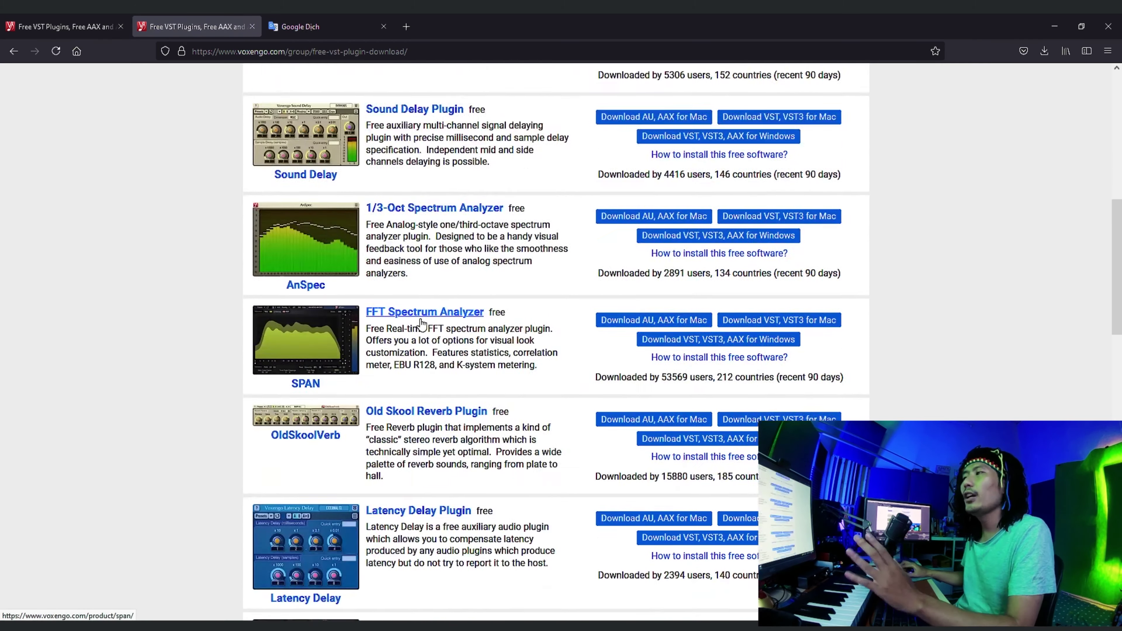
pyautogui.scroll(-20, 421, 325)
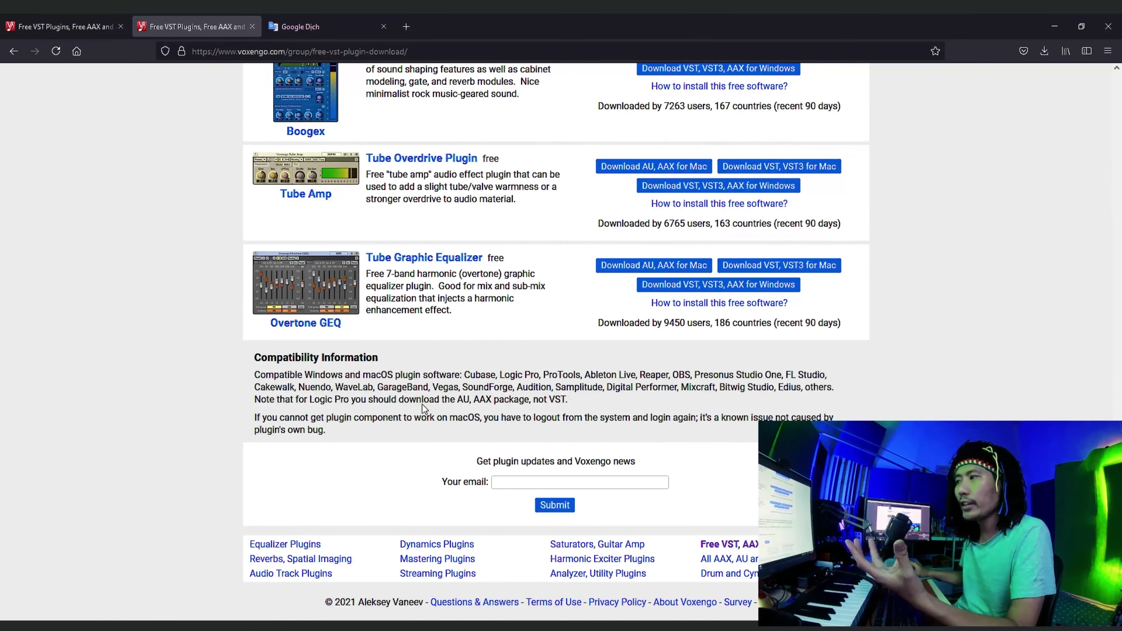
pyautogui.scroll(20, 422, 407)
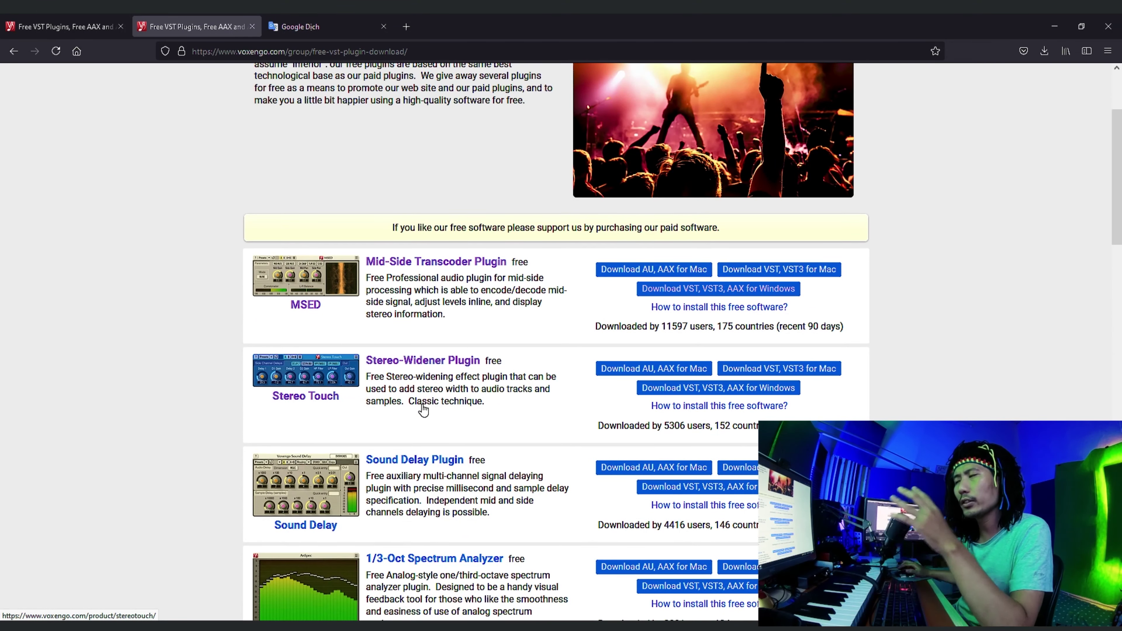
pyautogui.scroll(-2, 423, 409)
pyautogui.scroll(-20, 422, 410)
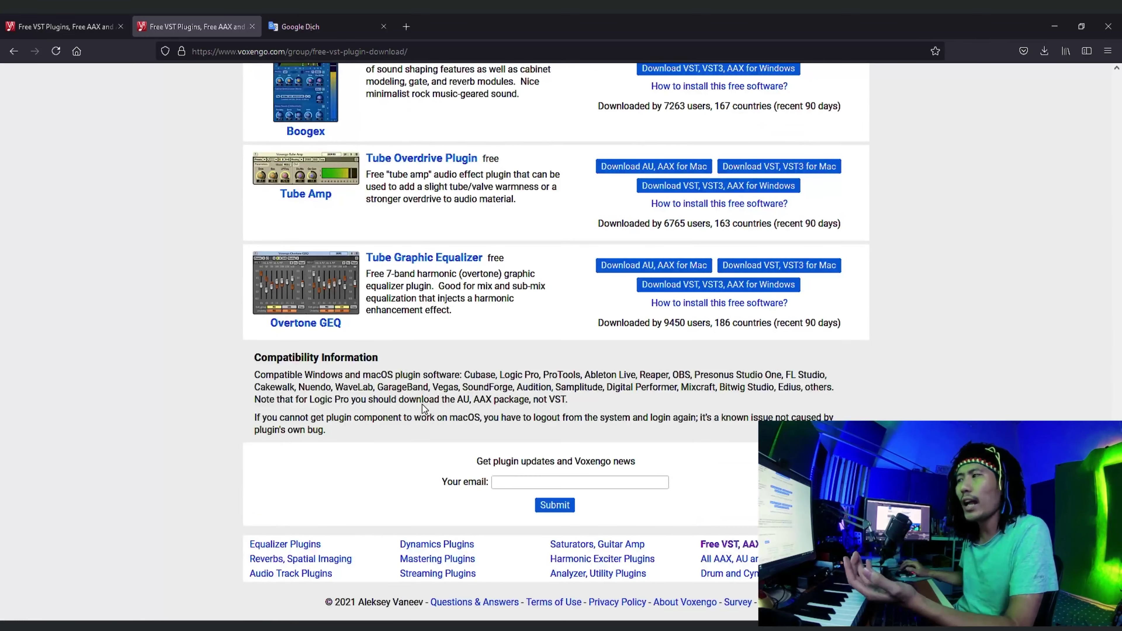
pyautogui.scroll(15, 423, 409)
pyautogui.scroll(10, 423, 409)
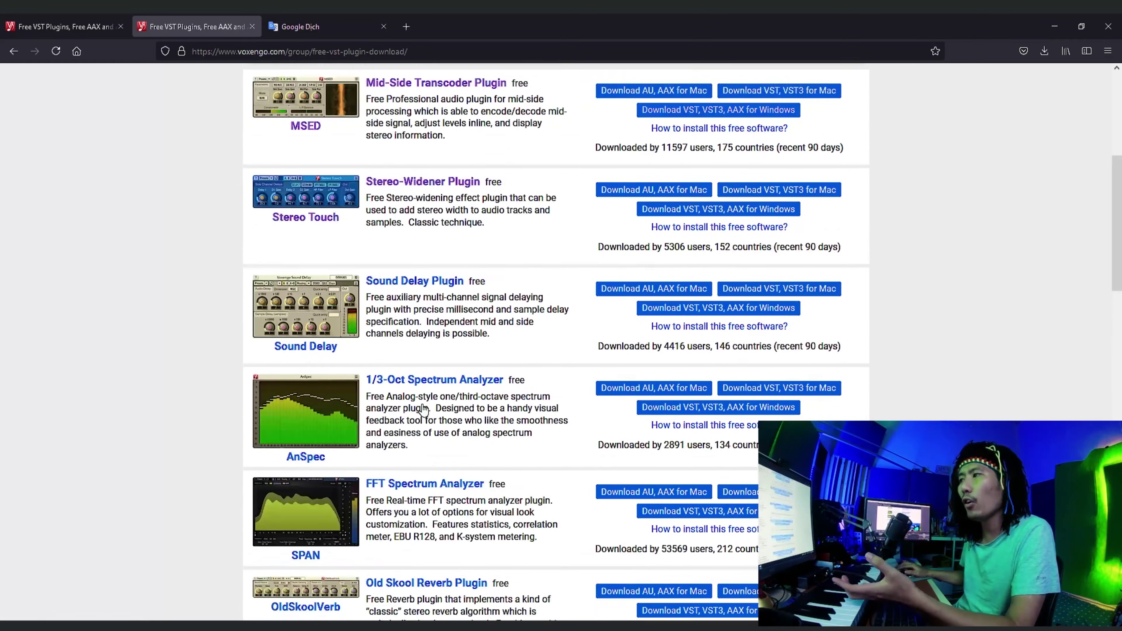
pyautogui.scroll(-5, 292, 396)
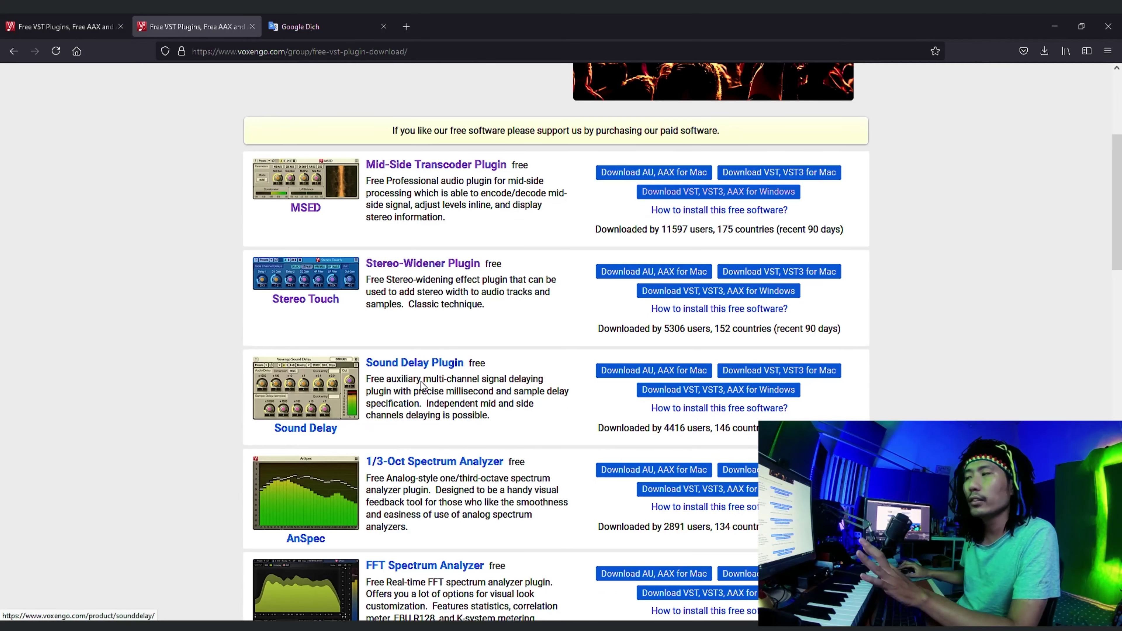
pyautogui.scroll(4, 387, 398)
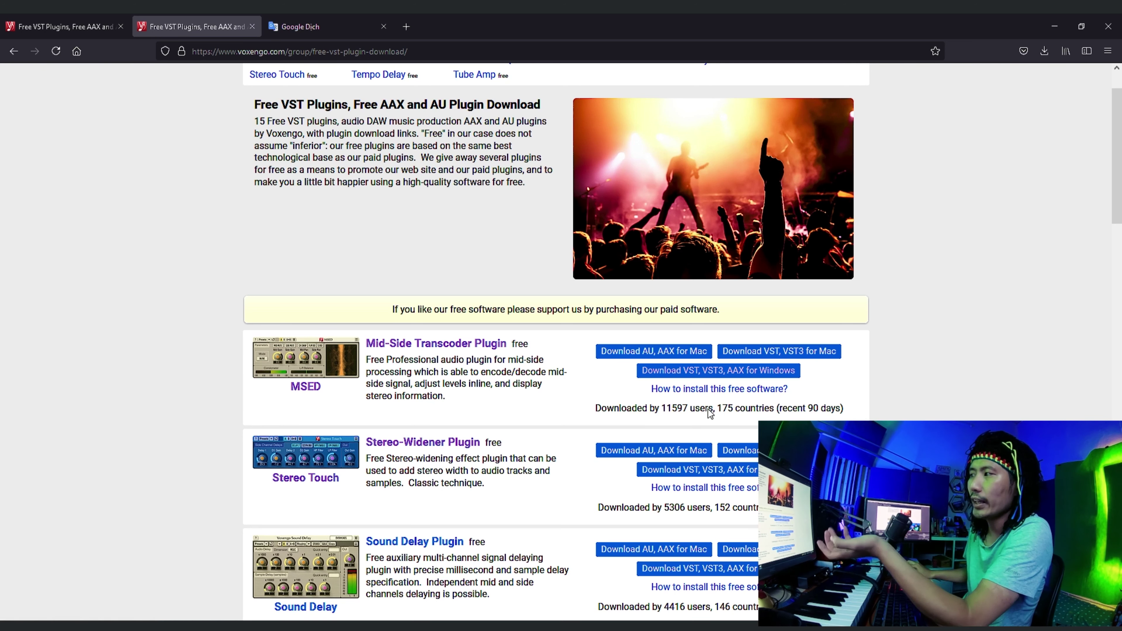
pyautogui.moveTo(687, 409); pyautogui.dragTo(665, 413)
pyautogui.moveTo(662, 509); pyautogui.dragTo(694, 512)
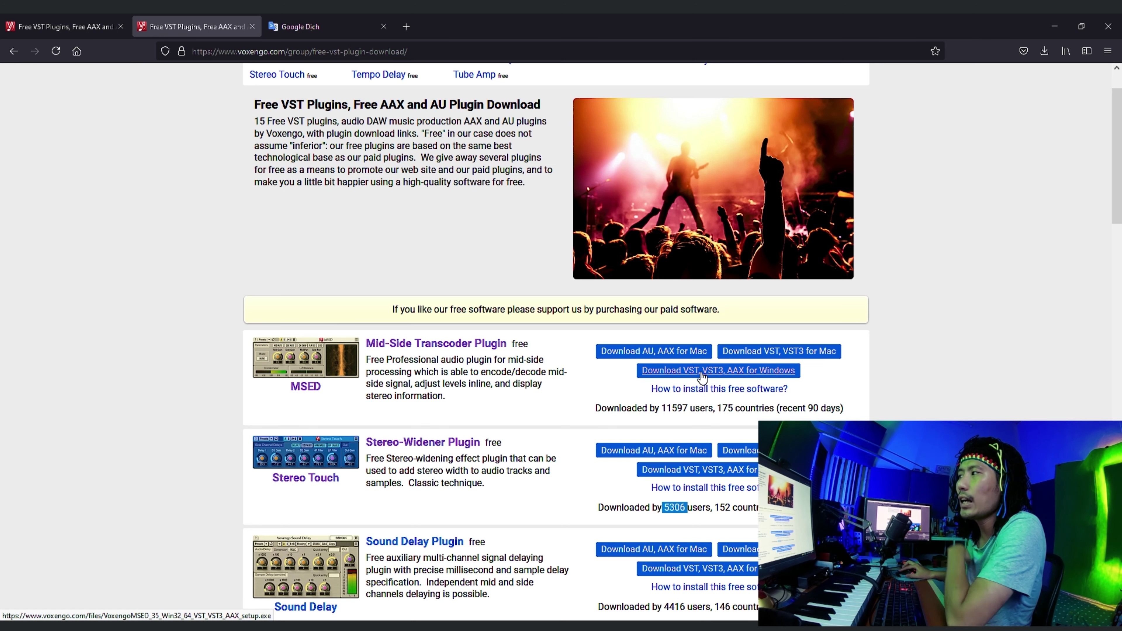
# Step: Open the Mid-Side Transcoder (MSED) product page and read through its list of applications and description
pyautogui.click(487, 359)
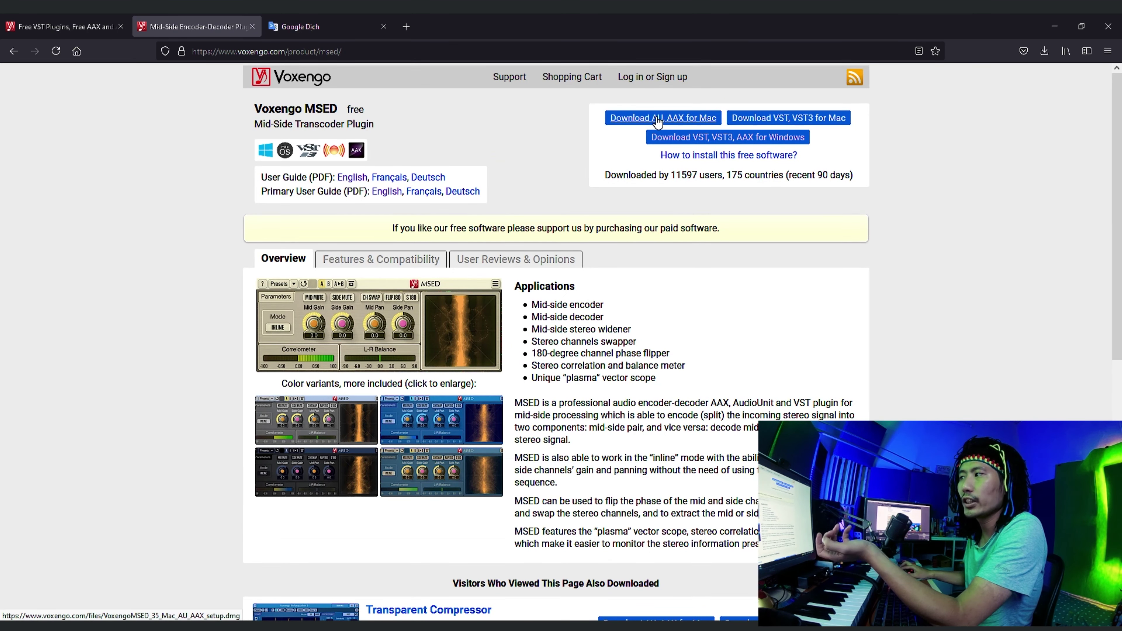
pyautogui.scroll(-2, 572, 311)
pyautogui.moveTo(532, 244); pyautogui.dragTo(571, 381)
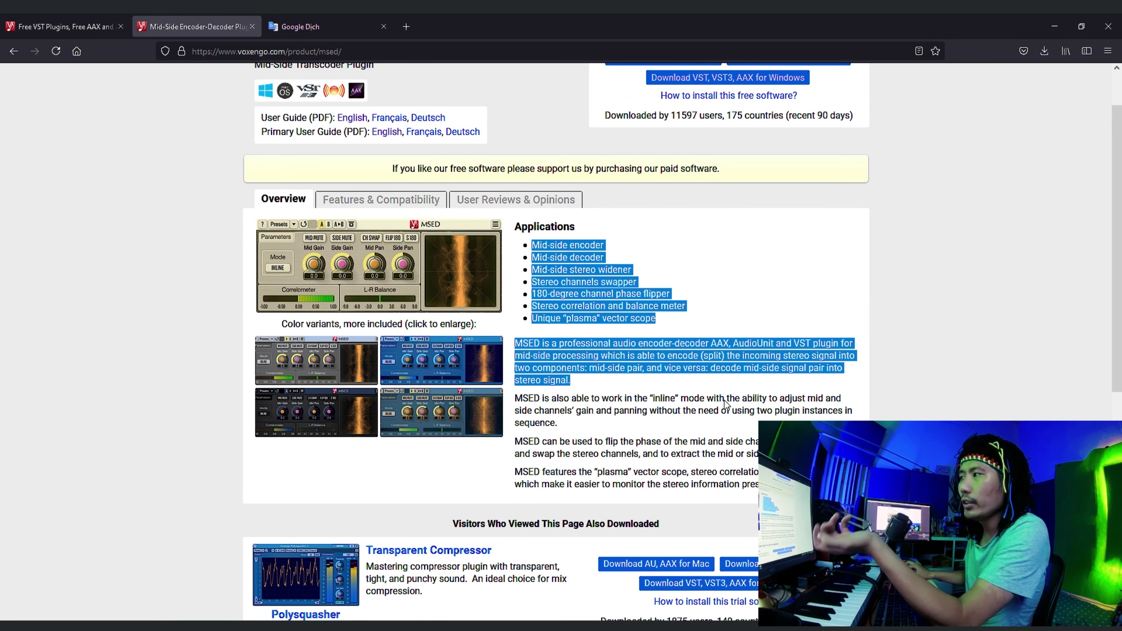
pyautogui.scroll(-3, 721, 411)
pyautogui.scroll(3, 700, 402)
pyautogui.click(700, 401)
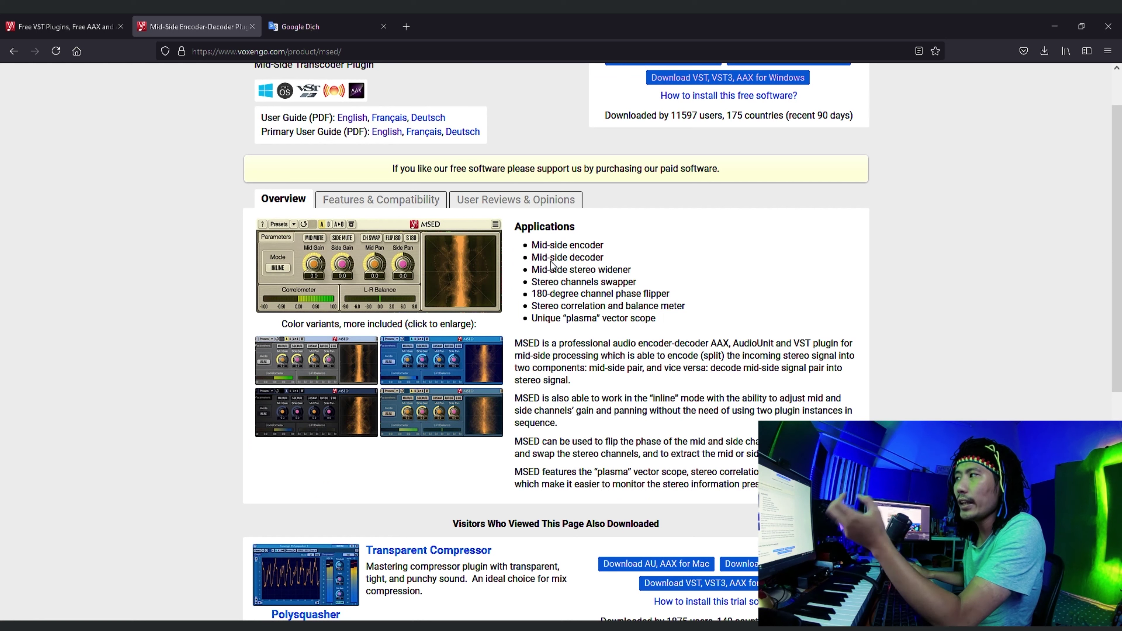
pyautogui.moveTo(556, 260); pyautogui.dragTo(633, 273)
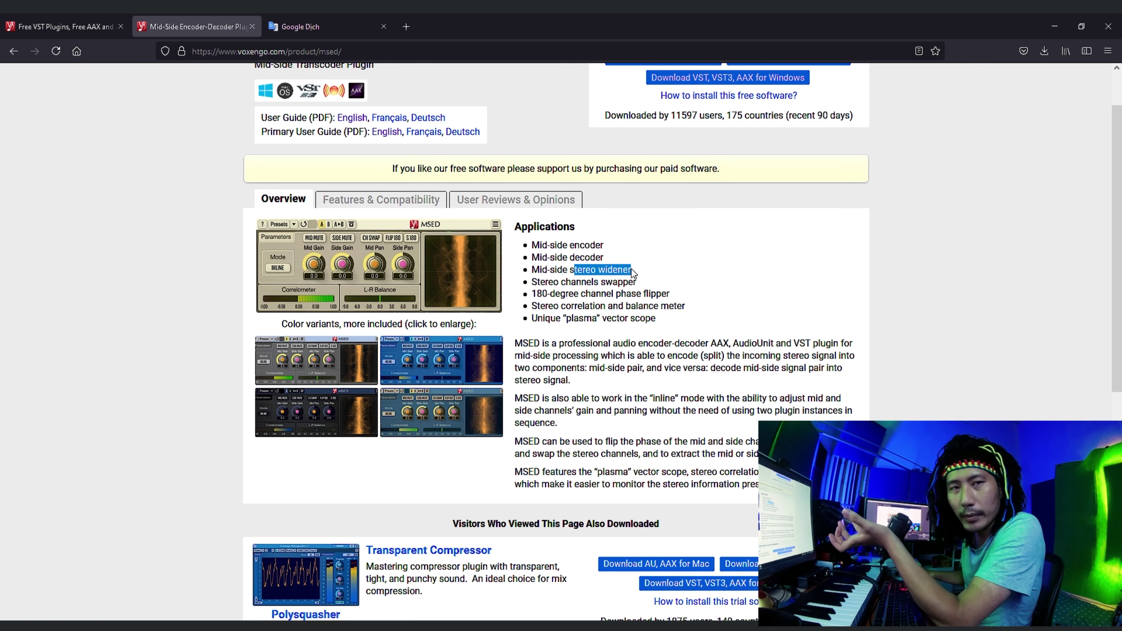
pyautogui.doubleClick(643, 318)
pyautogui.scroll(2, 707, 249)
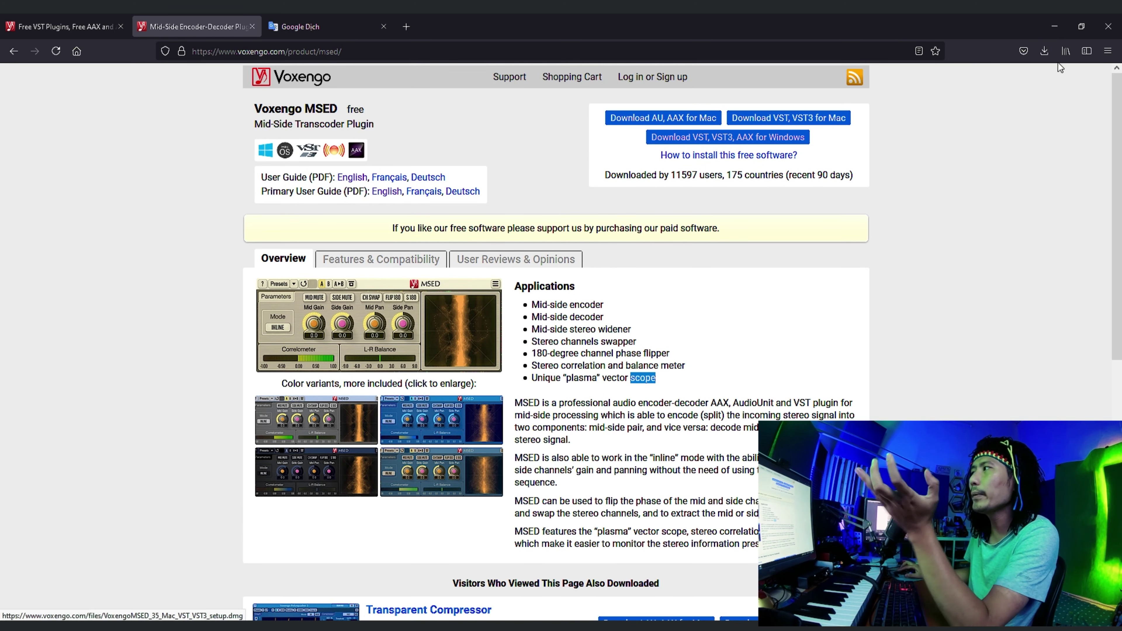
# Step: Switch to Cubase and play the RainonMe_BeatCover-02 track from the beginning of the project
pyautogui.click(1050, 25)
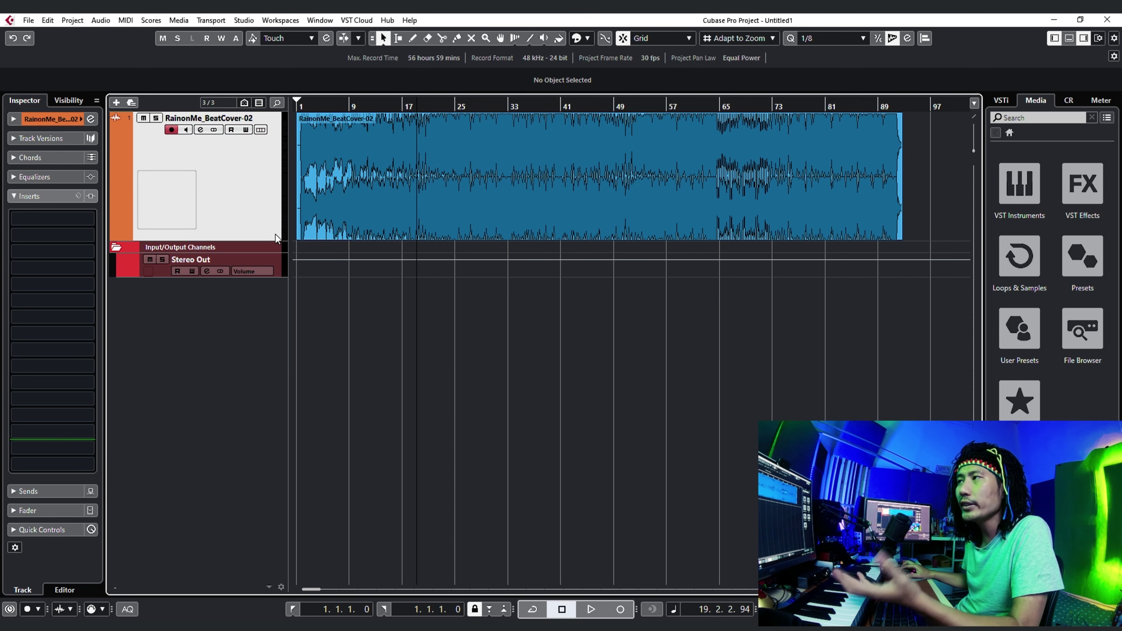
pyautogui.moveTo(304, 106); pyautogui.dragTo(307, 116)
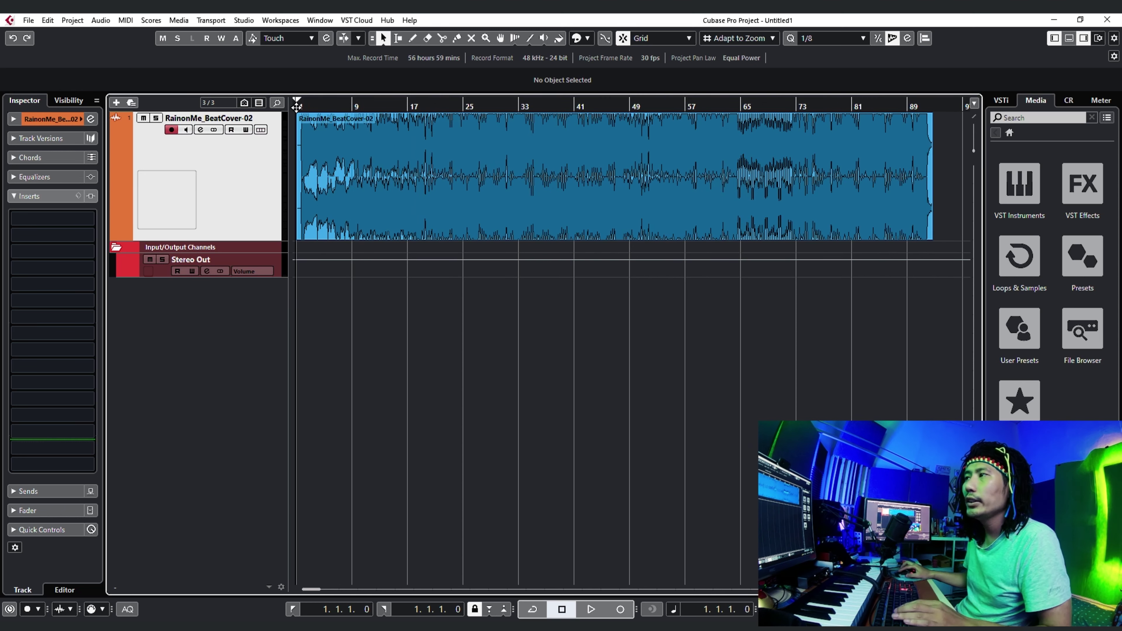
pyautogui.press('h')
pyautogui.press('h')
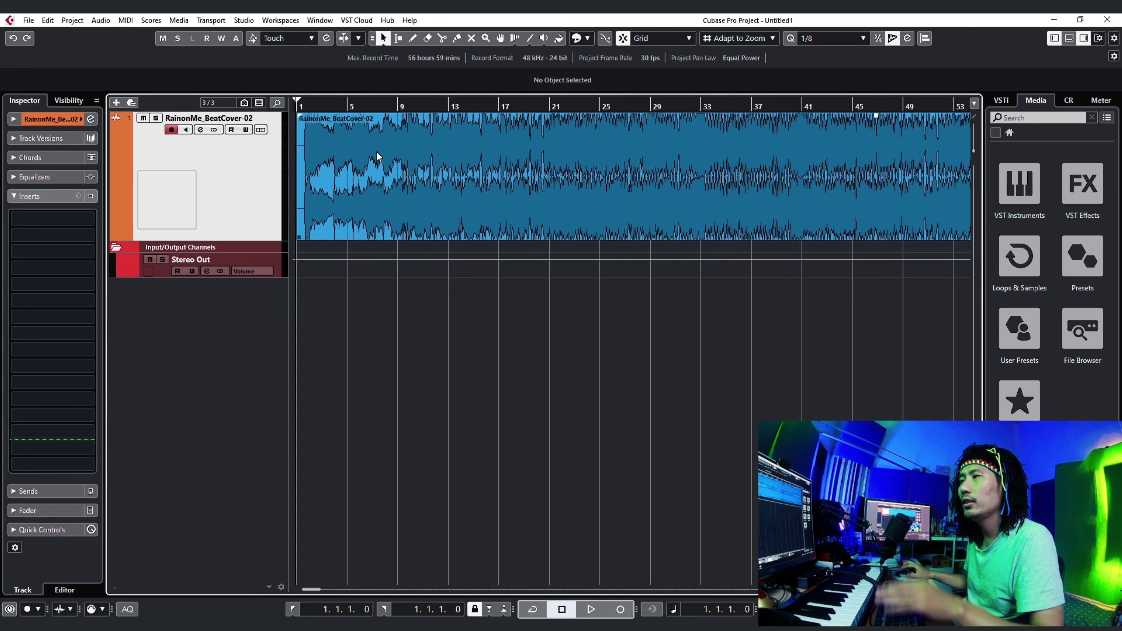
pyautogui.press('space')
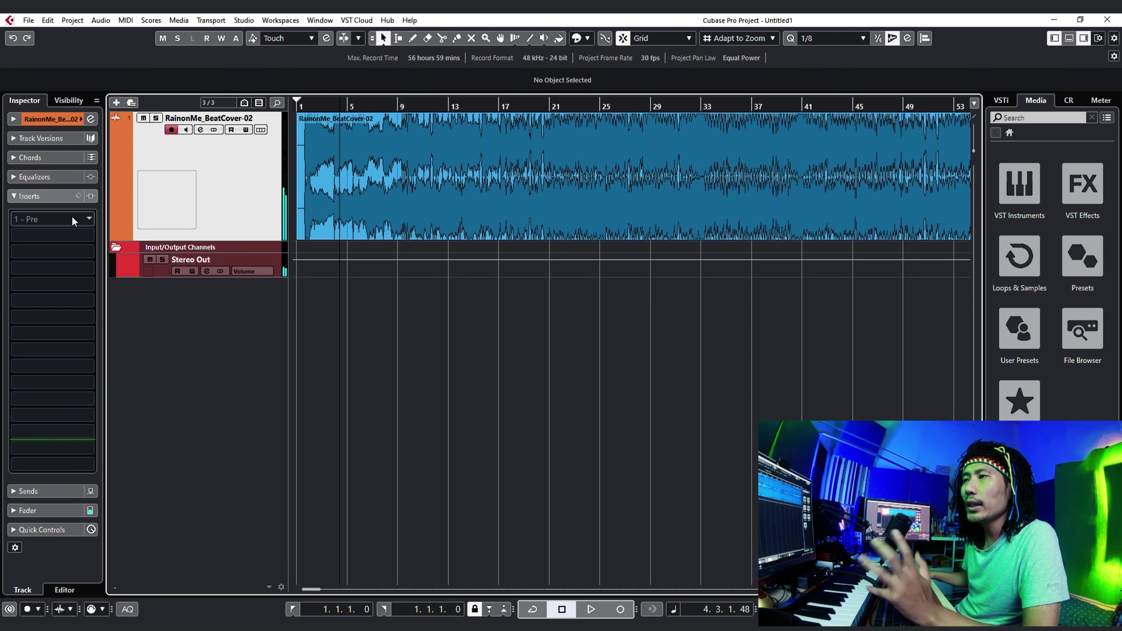
# Step: Load the Voxengo MSED effect into the first insert slot of the RainonMe_BeatCover-02 track and reposition its window beneath the waveform
pyautogui.click(74, 221)
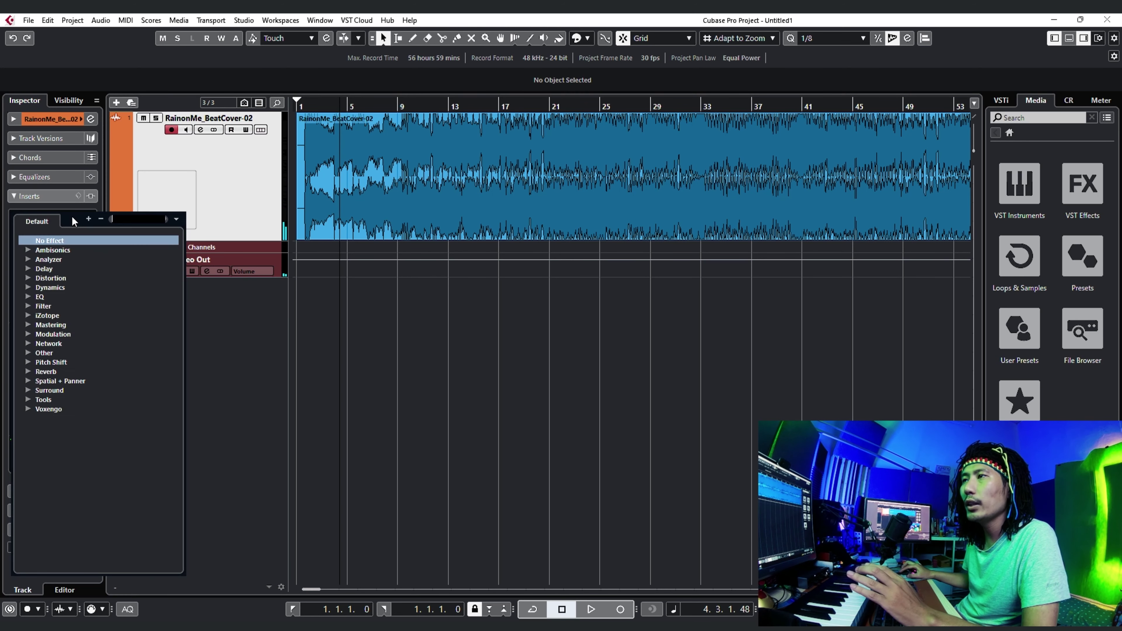
pyautogui.click(28, 409)
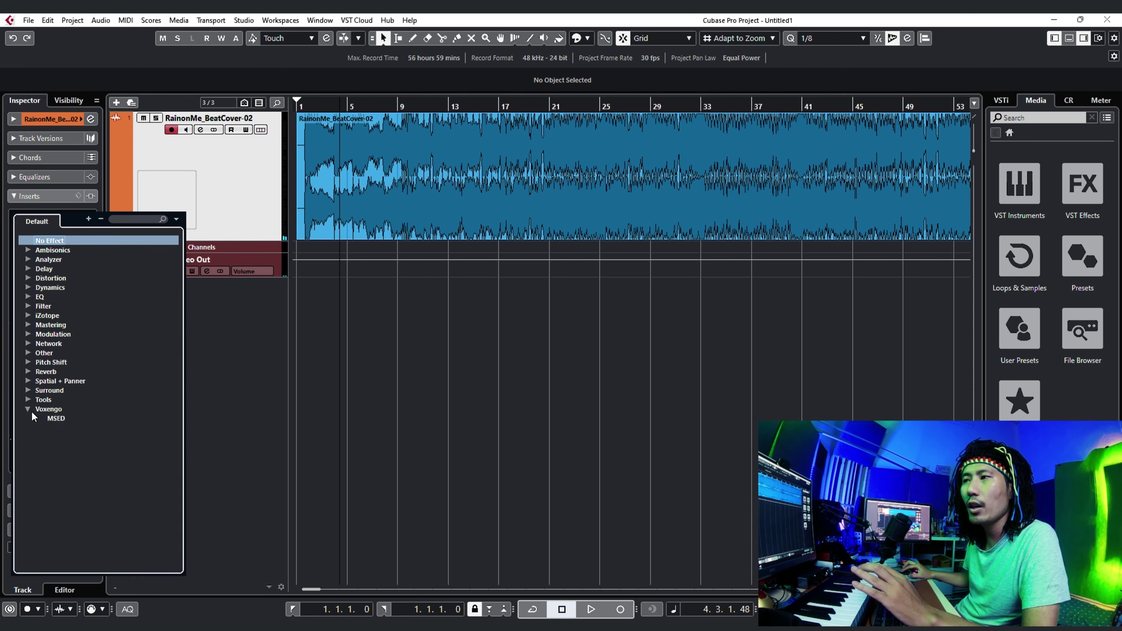
pyautogui.click(55, 419)
pyautogui.moveTo(554, 181); pyautogui.dragTo(371, 247)
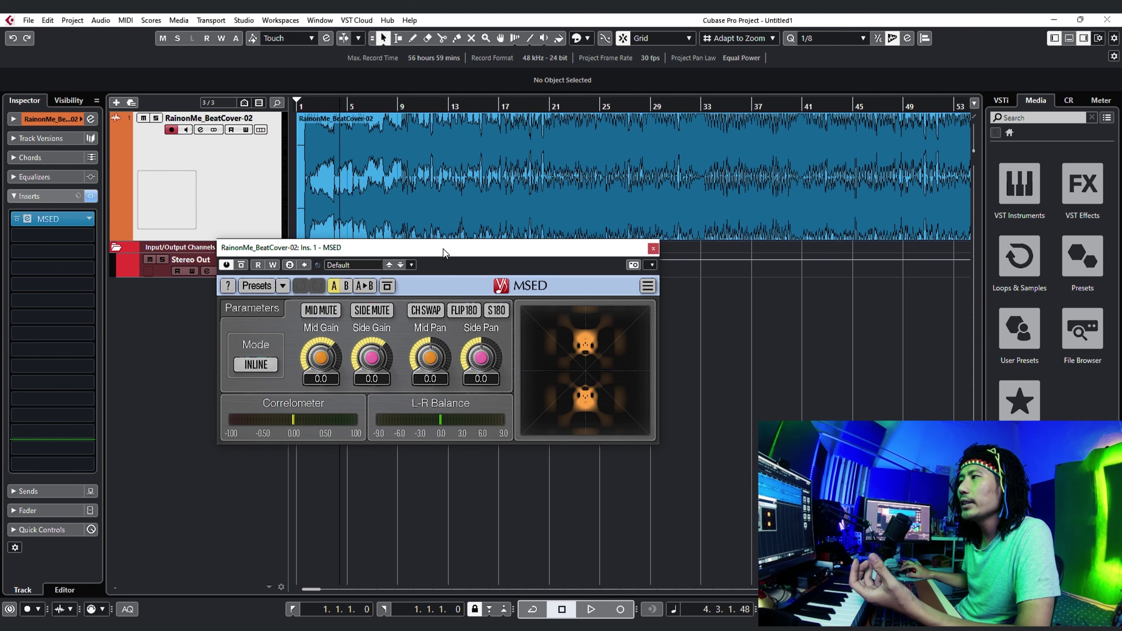
pyautogui.moveTo(444, 252); pyautogui.dragTo(380, 226)
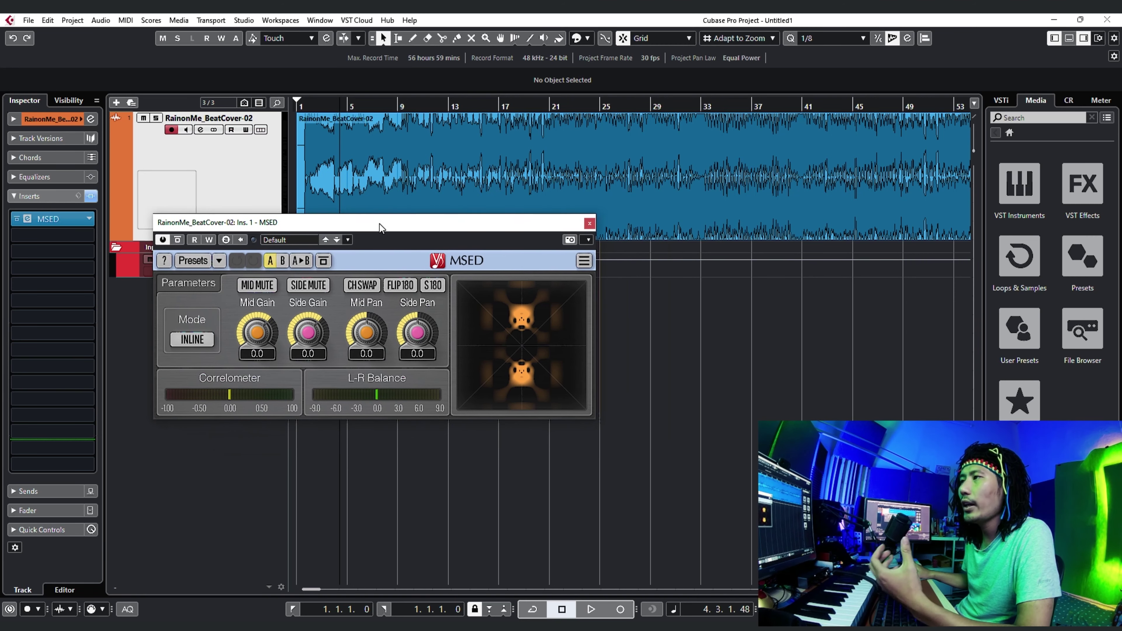
# Step: Try the Red and Beige UI colours in the MSED settings and settle on Blue
pyautogui.click(584, 261)
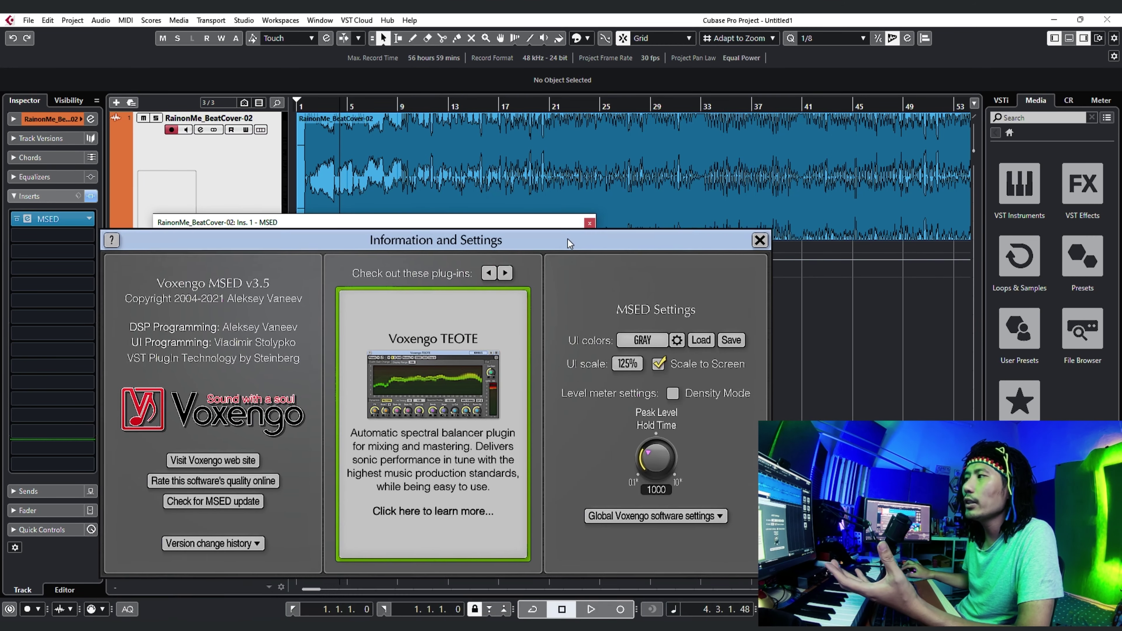
pyautogui.click(645, 258)
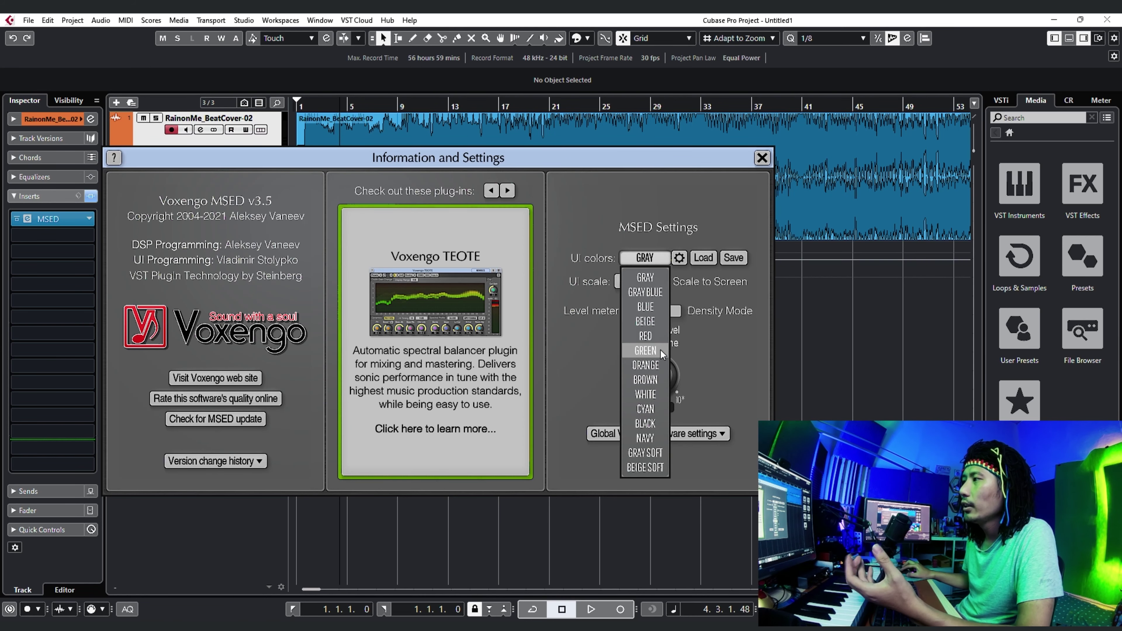
pyautogui.click(645, 336)
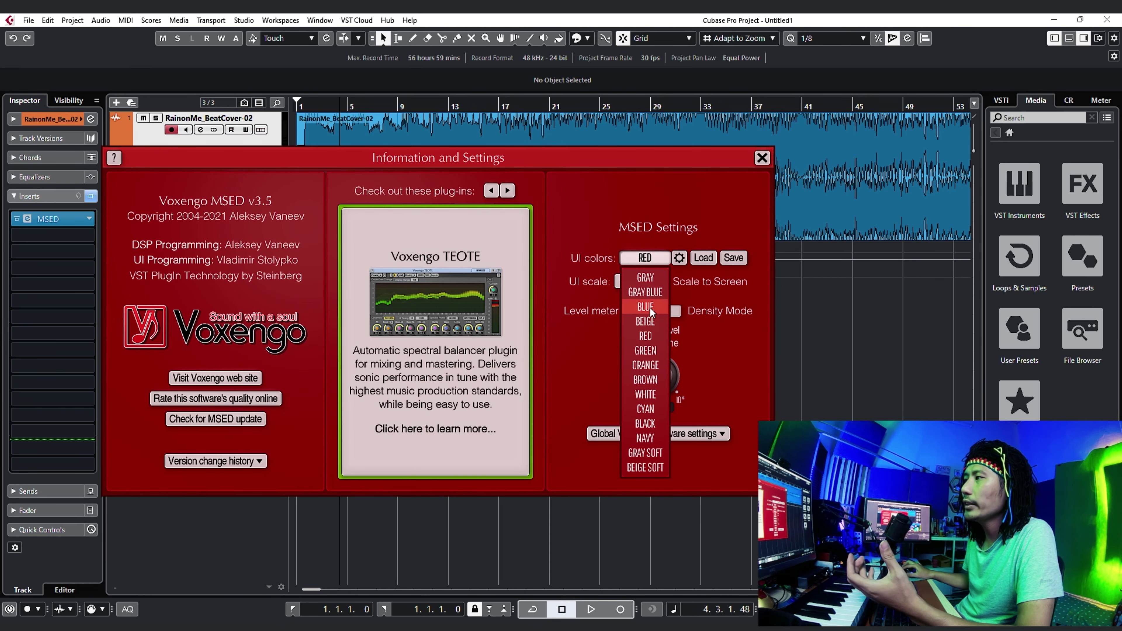
pyautogui.click(650, 308)
pyautogui.click(645, 258)
pyautogui.click(645, 321)
pyautogui.click(653, 255)
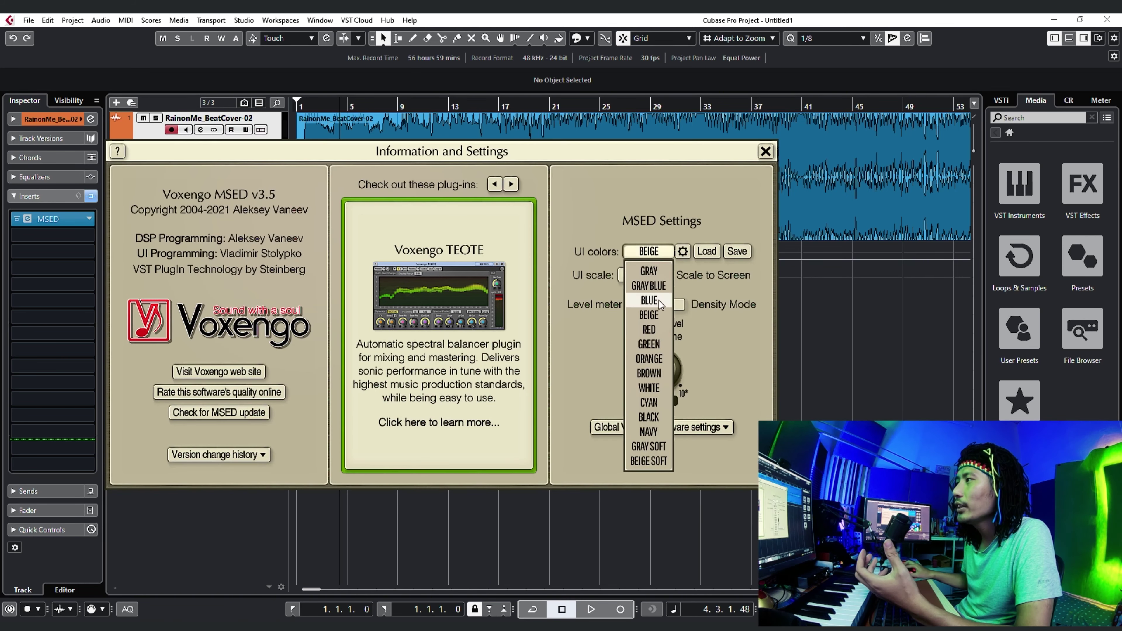
pyautogui.click(658, 304)
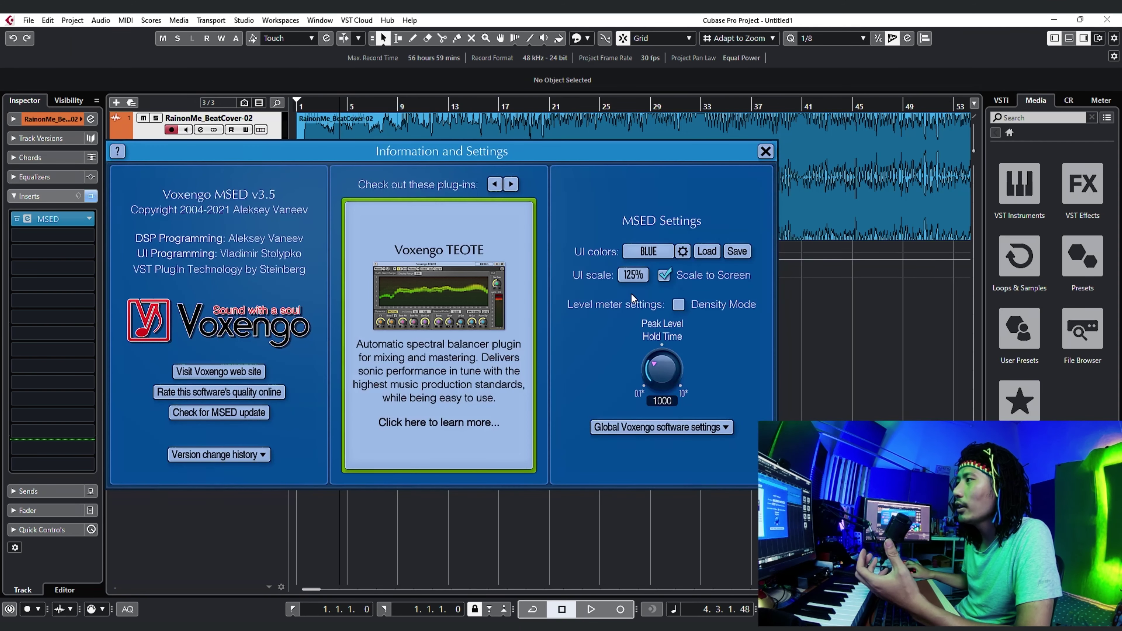
# Step: Set the MSED UI scale to 150%, look over the global Voxengo software settings, and return to the plugin's main controls
pyautogui.click(637, 275)
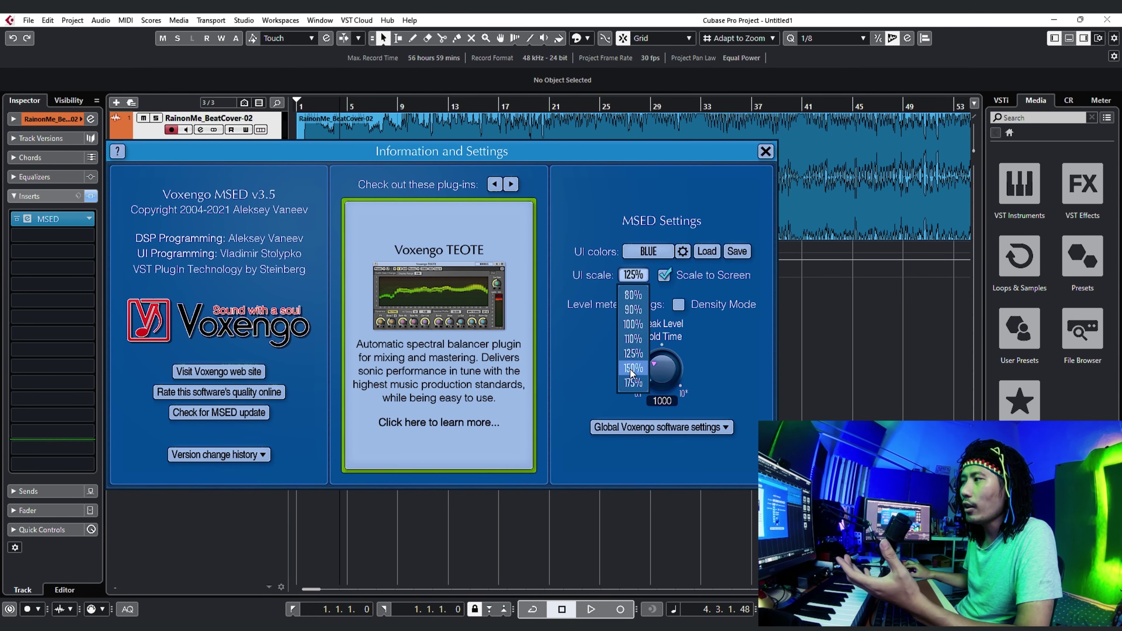
pyautogui.click(662, 427)
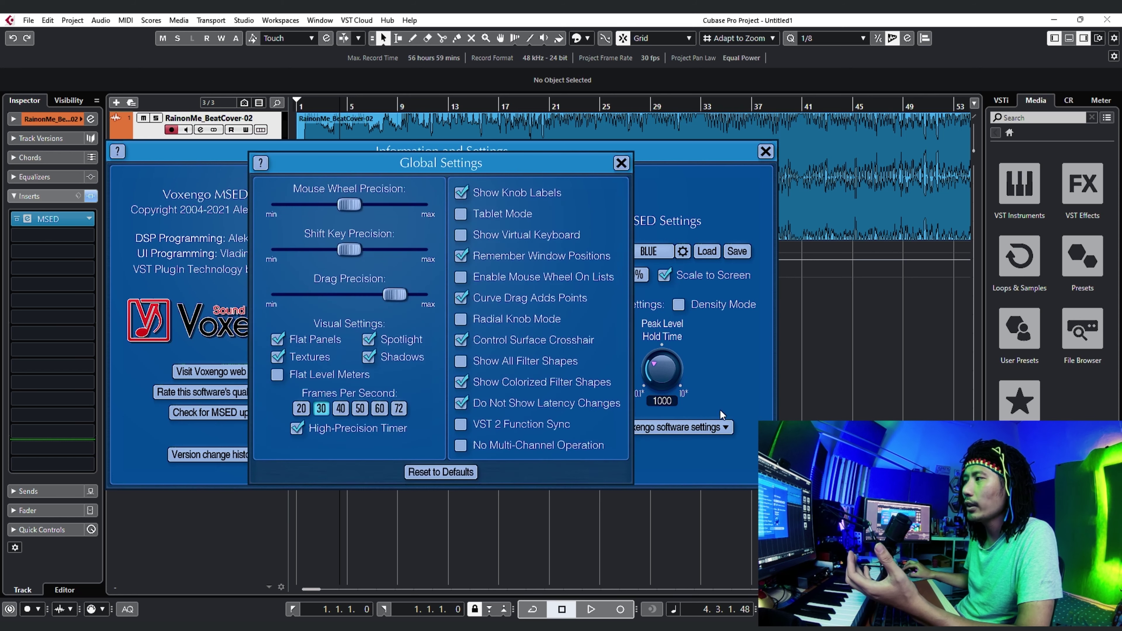
pyautogui.click(621, 164)
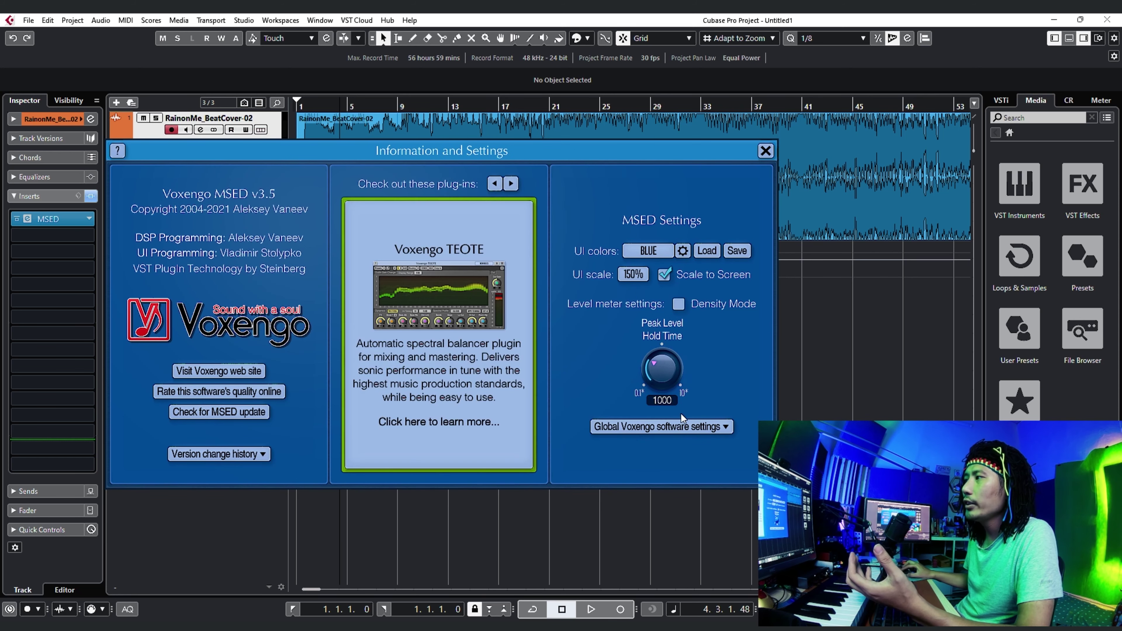
pyautogui.click(682, 427)
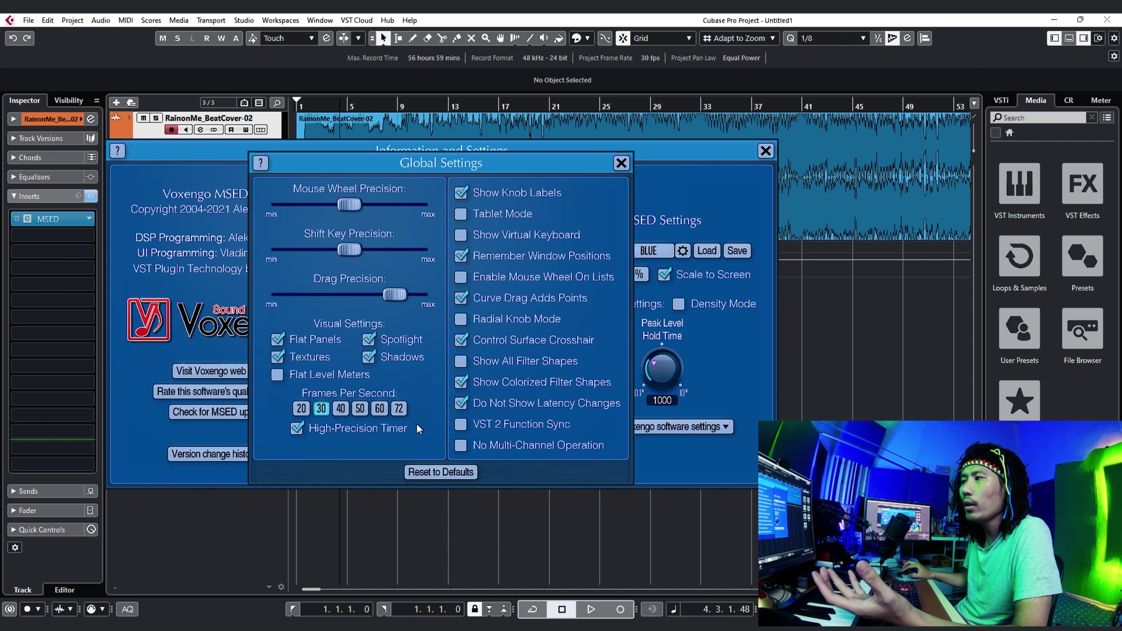
pyautogui.press('Escape')
pyautogui.press('Escape')
pyautogui.moveTo(361, 230); pyautogui.dragTo(401, 236)
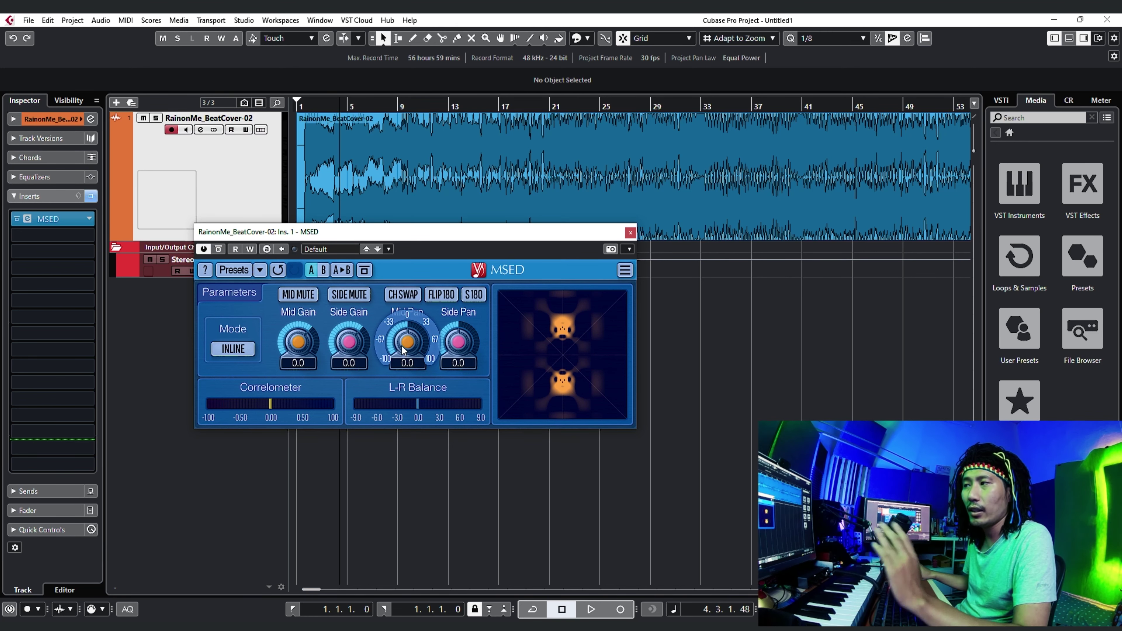
pyautogui.moveTo(399, 351); pyautogui.dragTo(399, 352)
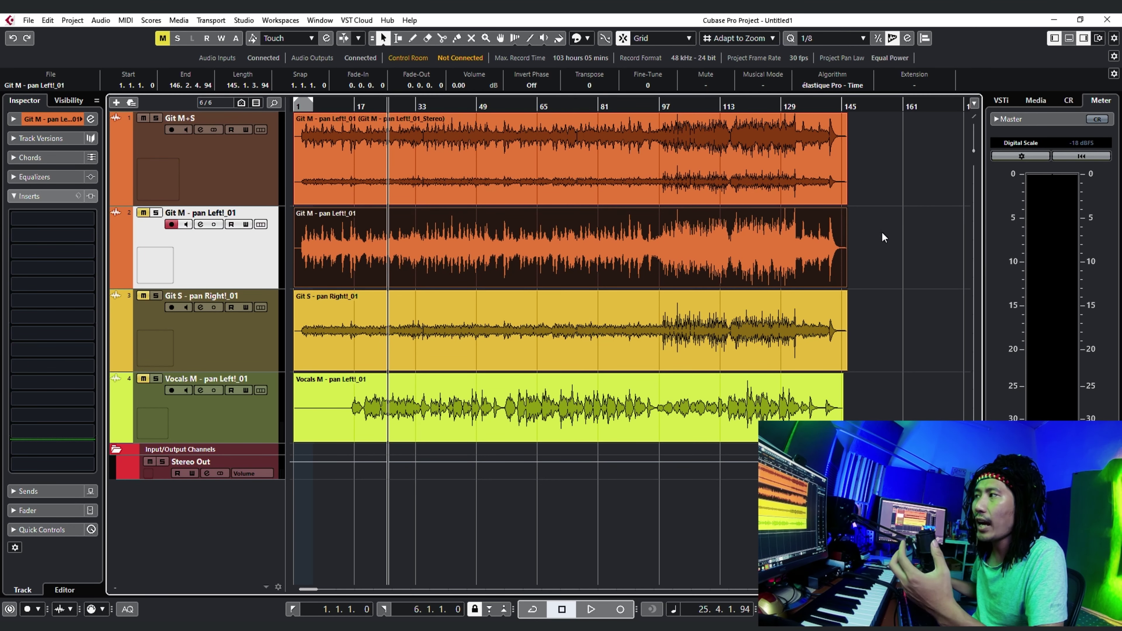
# Step: Point out the mono mid and side guitar clips by selecting Git M - pan Left!_01 and Git S - pan Right!_01 in turn
pyautogui.moveTo(889, 234); pyautogui.dragTo(393, 347)
pyautogui.click(859, 241)
pyautogui.click(497, 249)
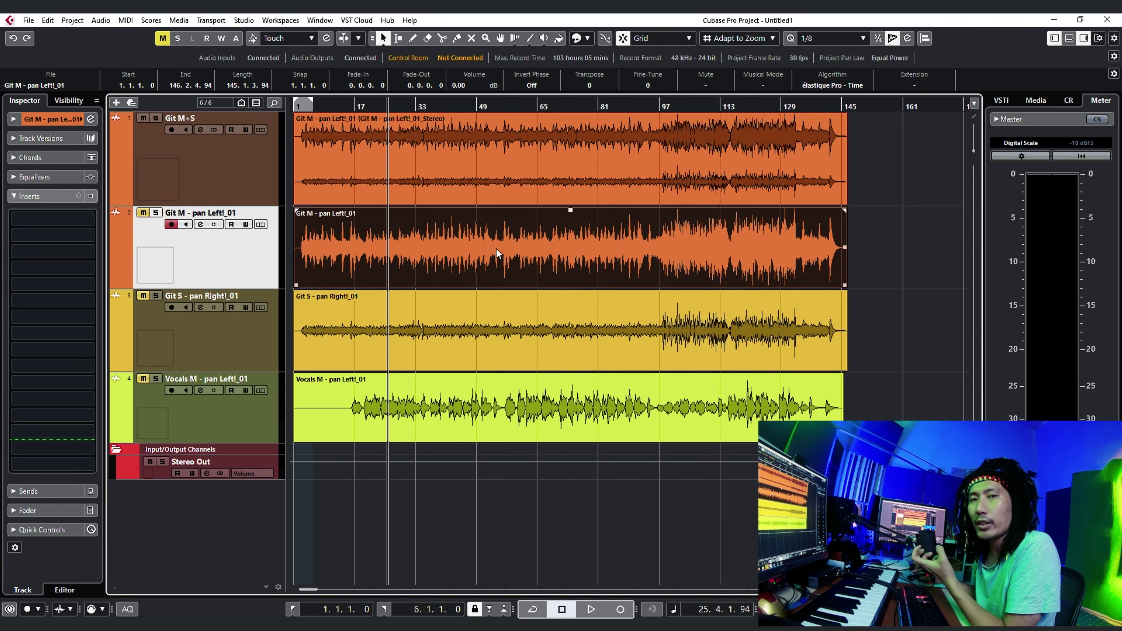
pyautogui.click(487, 347)
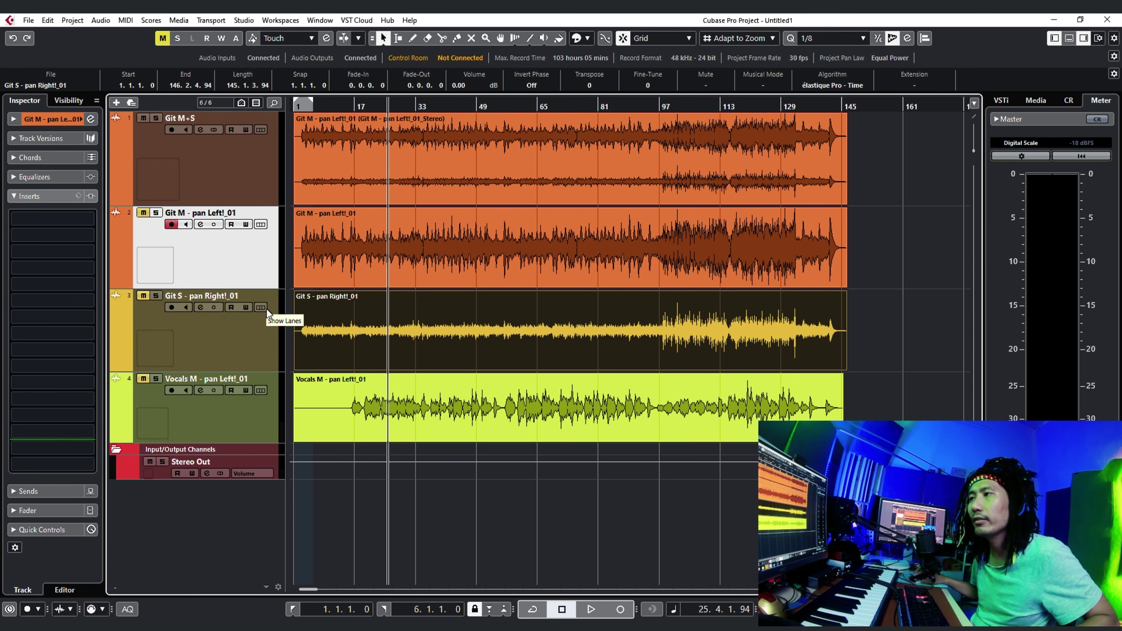
# Step: Create a stereo group channel named Mid_side for the selected Git M - pan Left!_01 and Git S - pan Right!_01 tracks
pyautogui.keyDown('shift'); pyautogui.click(263, 329); pyautogui.keyUp('shift')
pyautogui.rightClick(264, 244)
pyautogui.moveTo(305, 249)
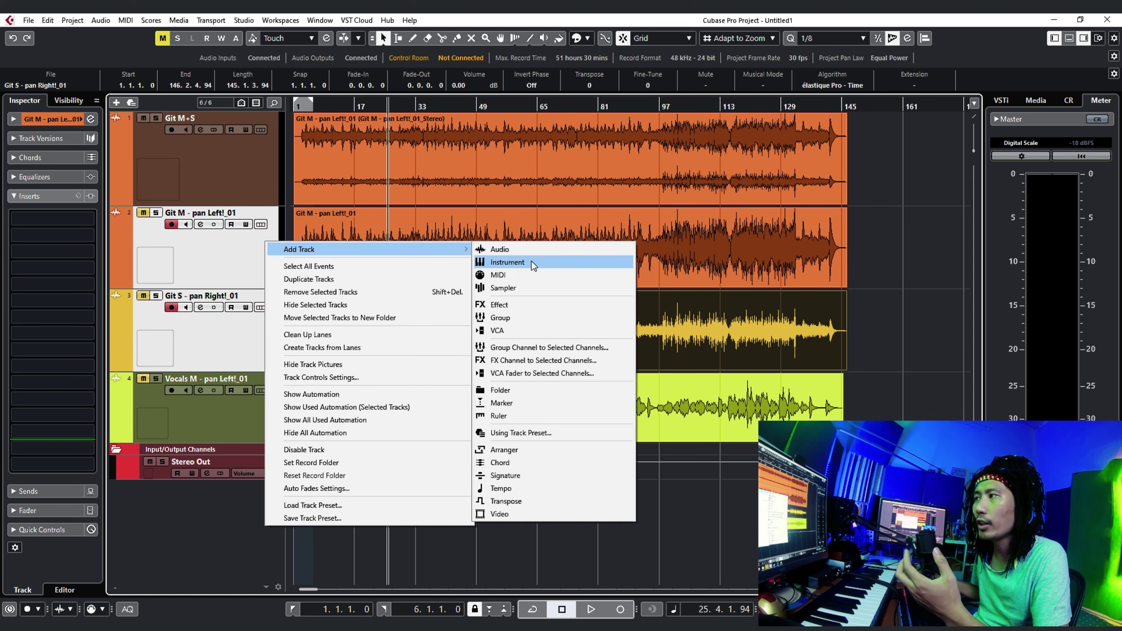
pyautogui.click(546, 350)
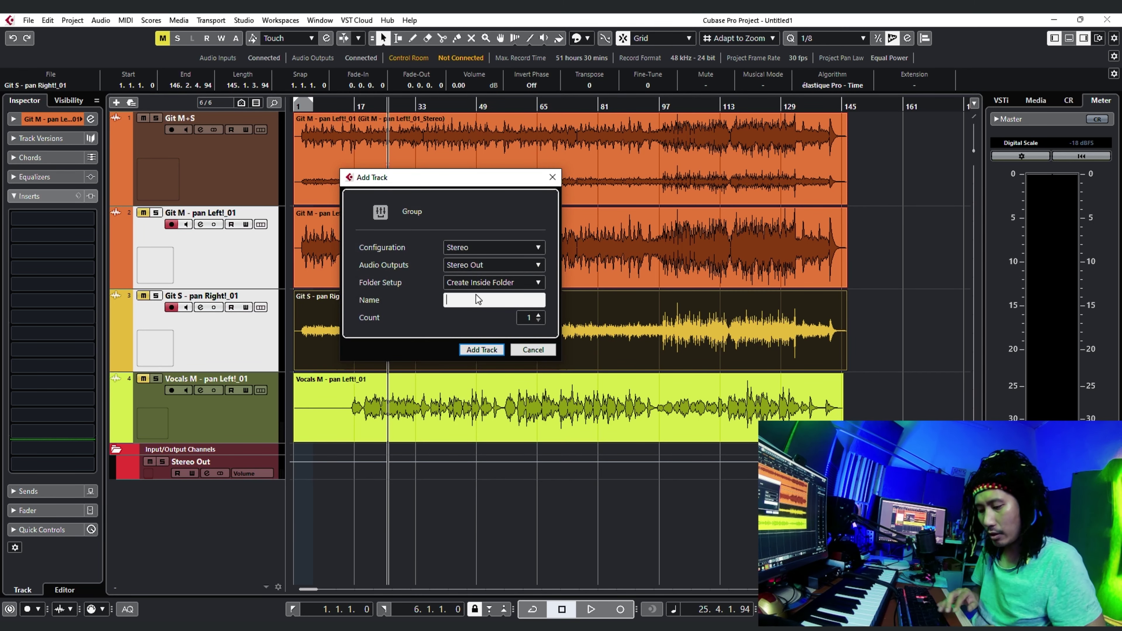
pyautogui.write('M')
pyautogui.write('id_side')
pyautogui.press('Return')
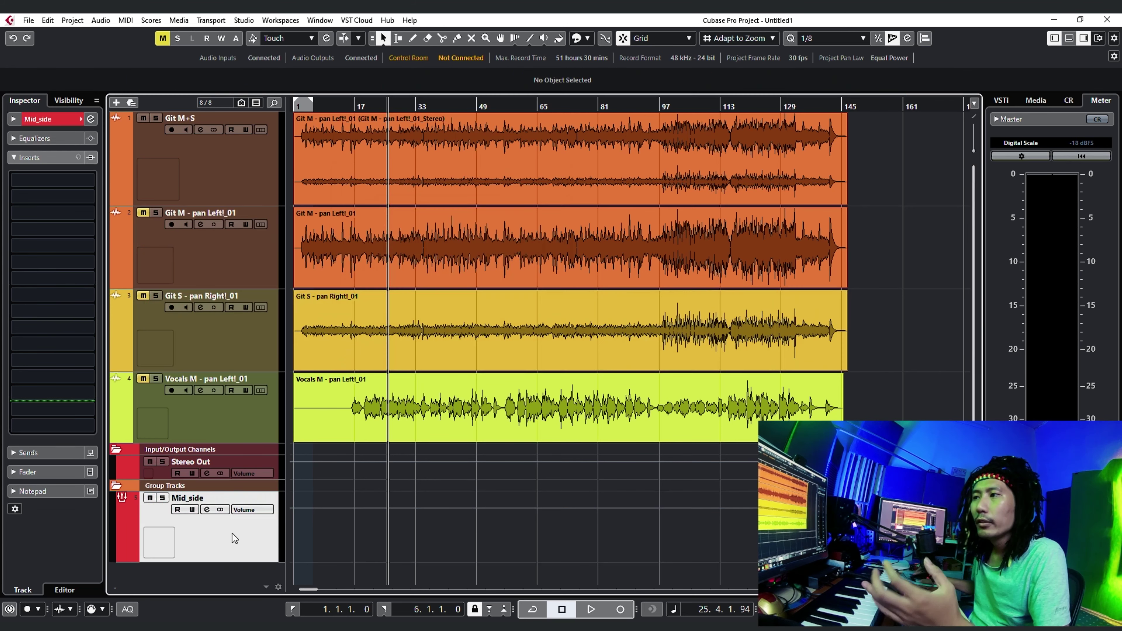
# Step: Load the Voxengo MSED effect into the first insert slot of the Mid_side group track and close its window
pyautogui.click(256, 260)
pyautogui.click(262, 345)
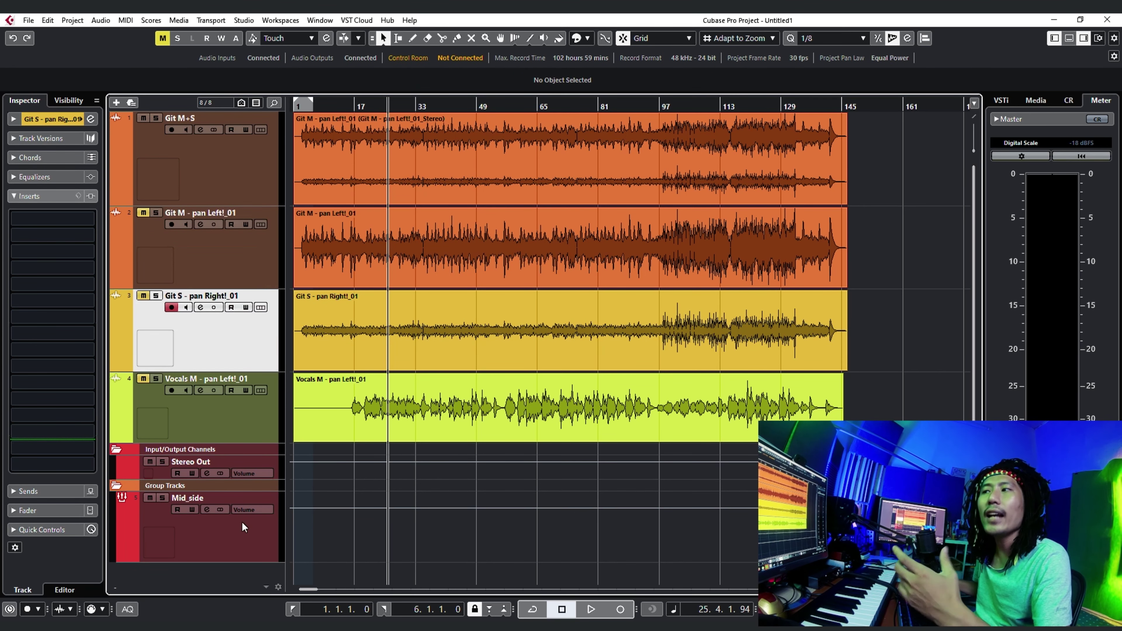
pyautogui.click(246, 545)
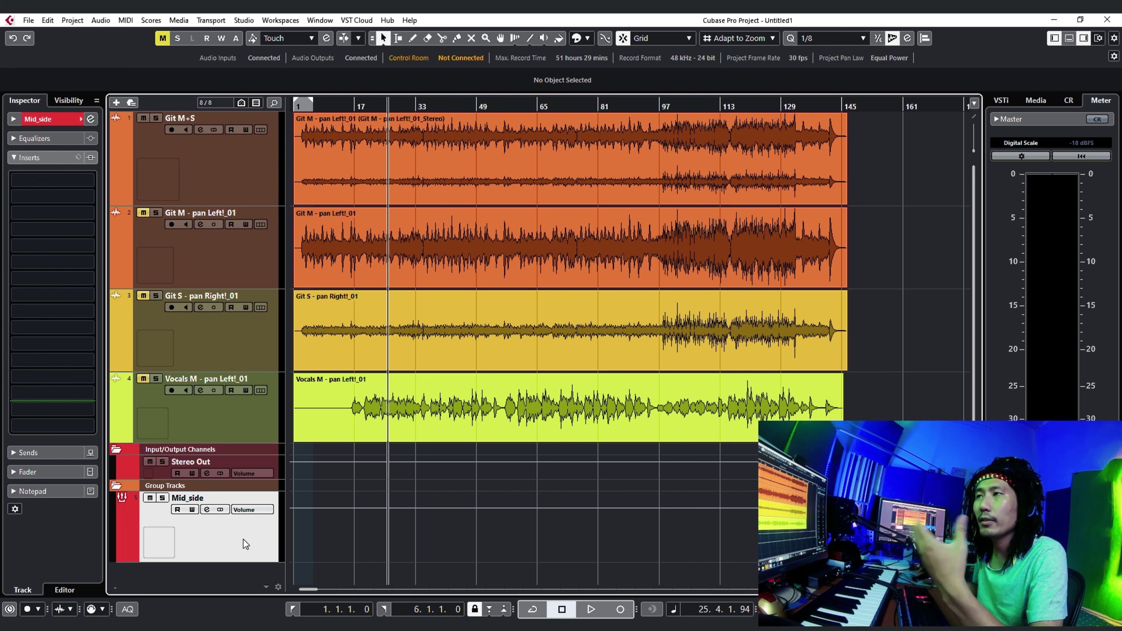
pyautogui.click(86, 183)
pyautogui.press('Escape')
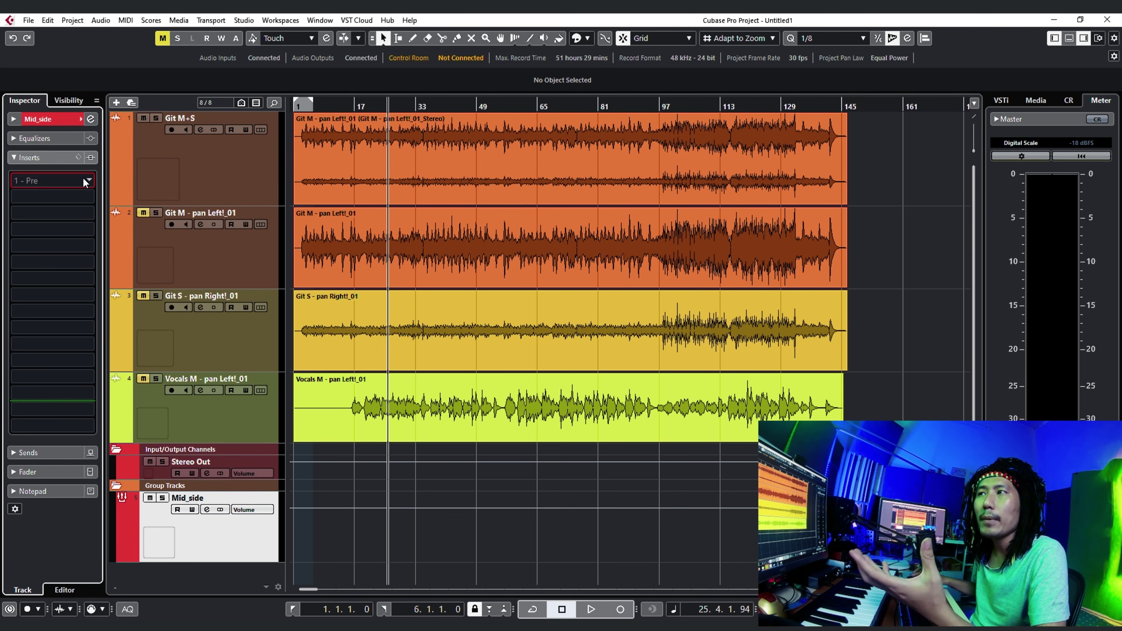
pyautogui.click(85, 183)
pyautogui.click(28, 370)
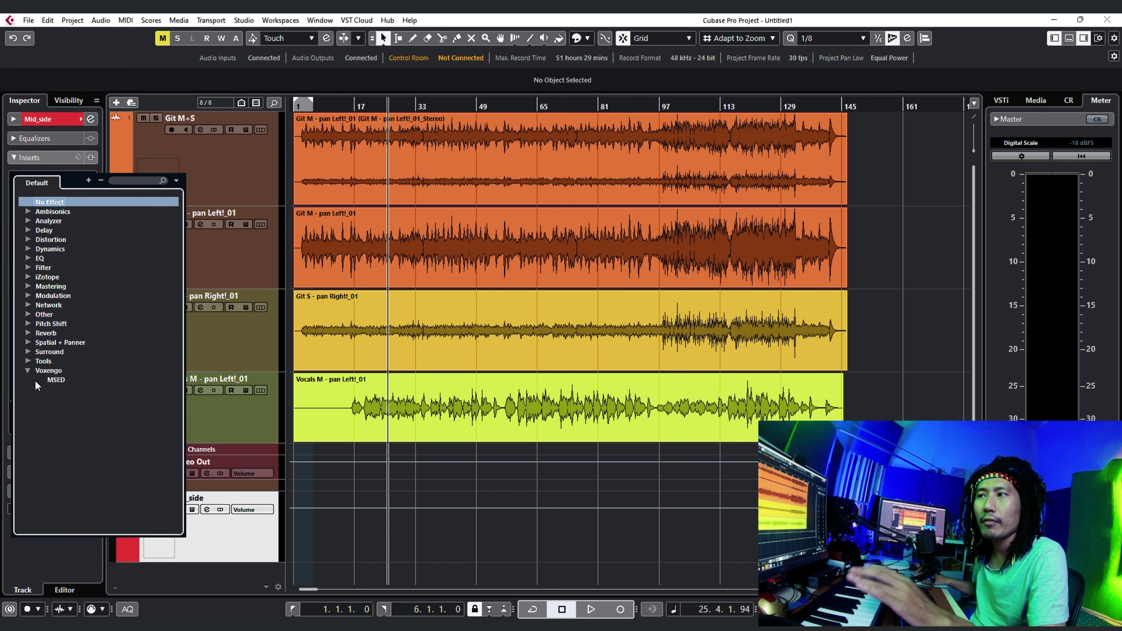
pyautogui.click(54, 380)
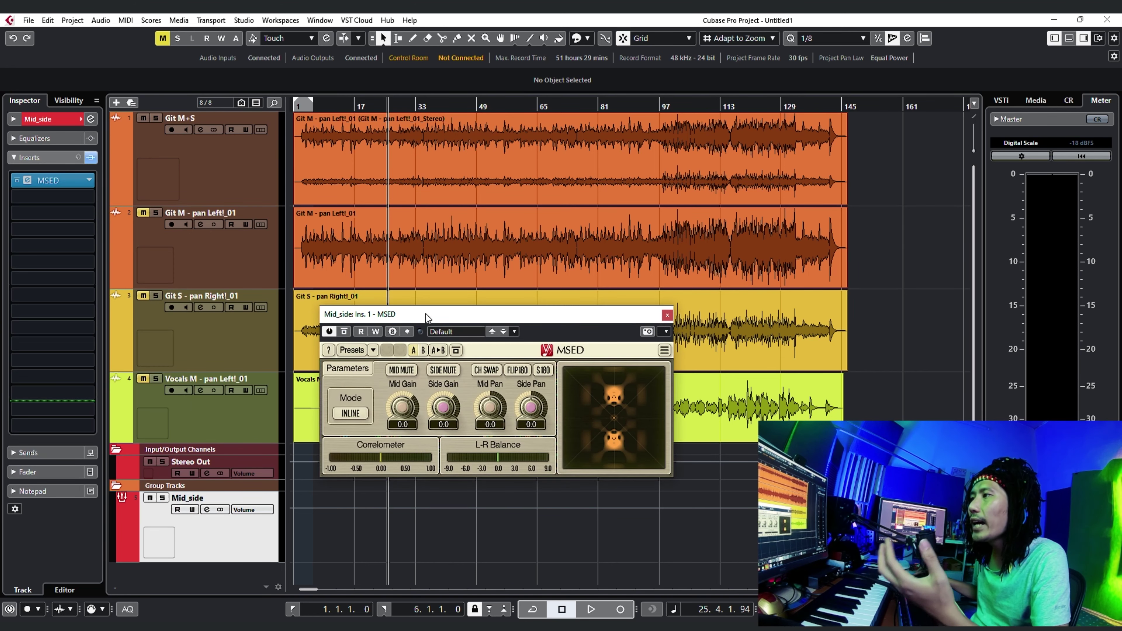
pyautogui.moveTo(426, 317); pyautogui.dragTo(212, 272)
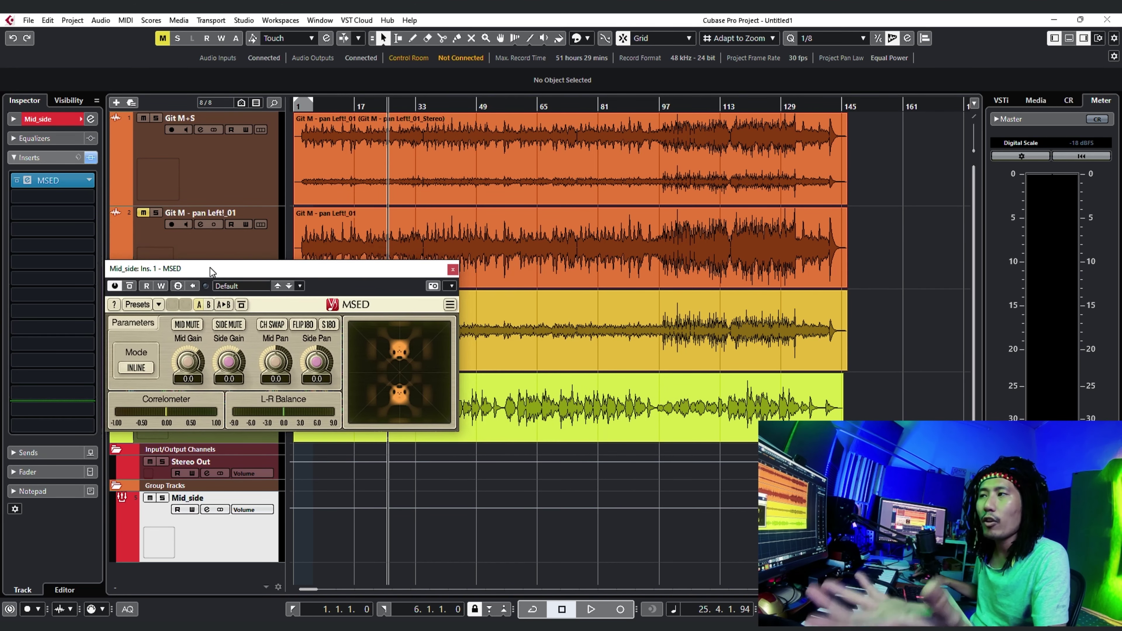
pyautogui.click(453, 269)
# Step: Return the project cursor to bar 1 and load Voxengo MSED into the first insert slot of the Git M+S track
pyautogui.click(309, 247)
pyautogui.keyDown('shift'); pyautogui.click(308, 305); pyautogui.keyUp('shift')
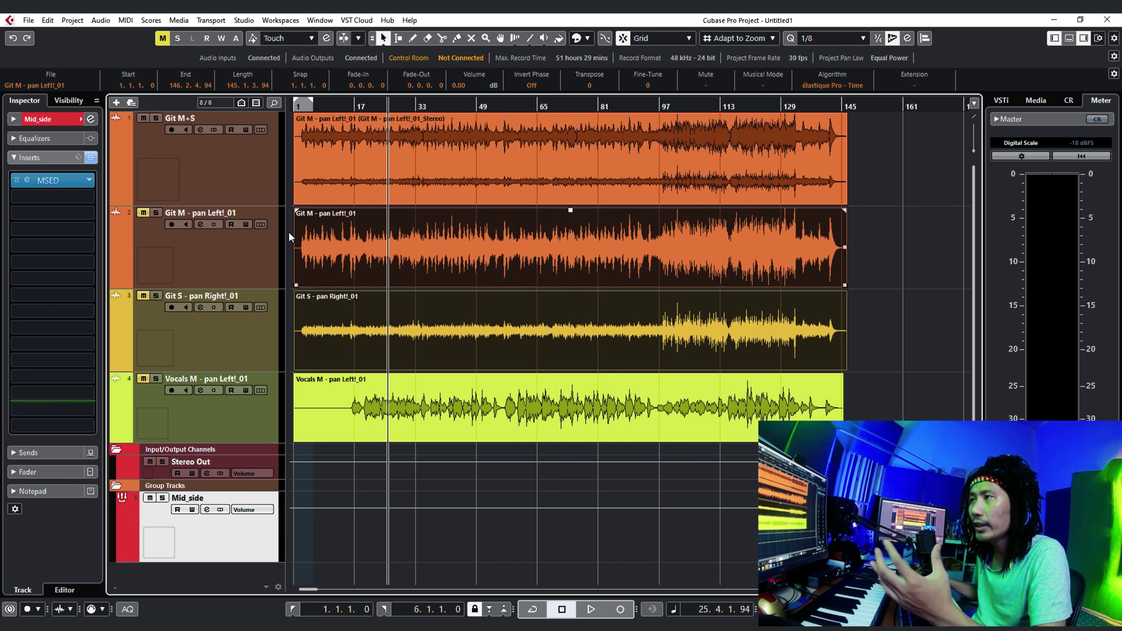
pyautogui.click(260, 177)
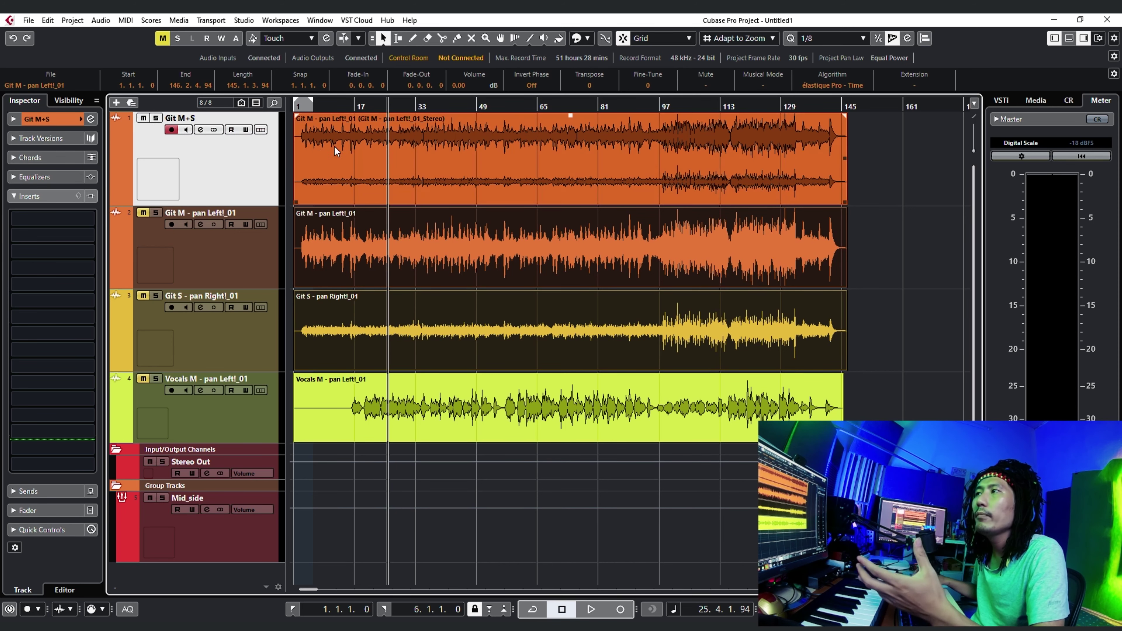
pyautogui.click(295, 107)
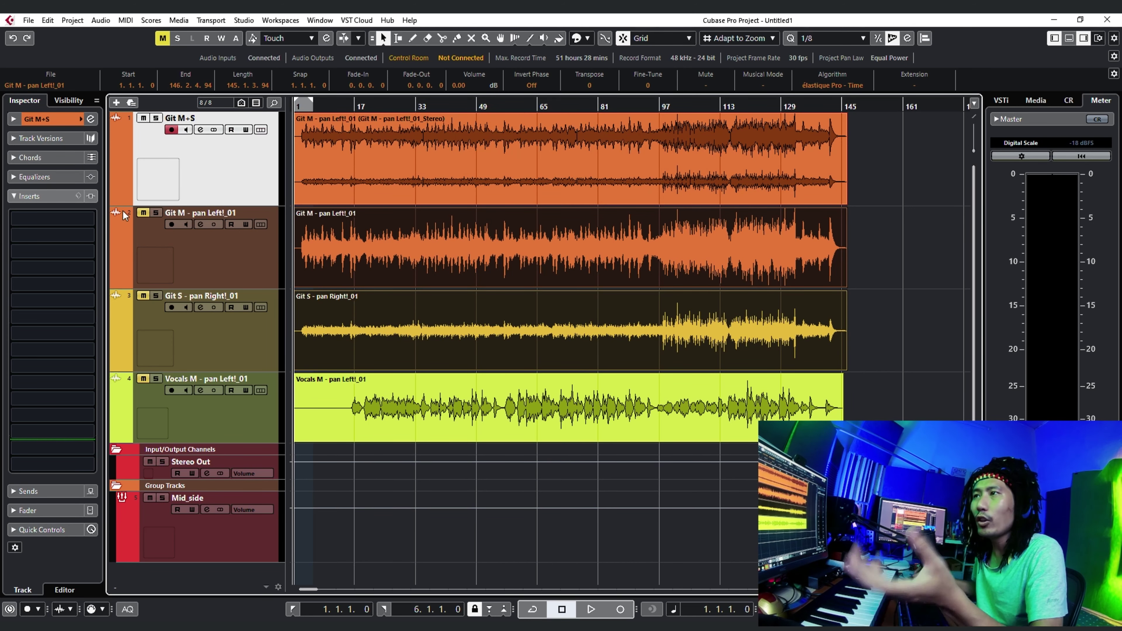
pyautogui.click(82, 218)
pyautogui.click(27, 409)
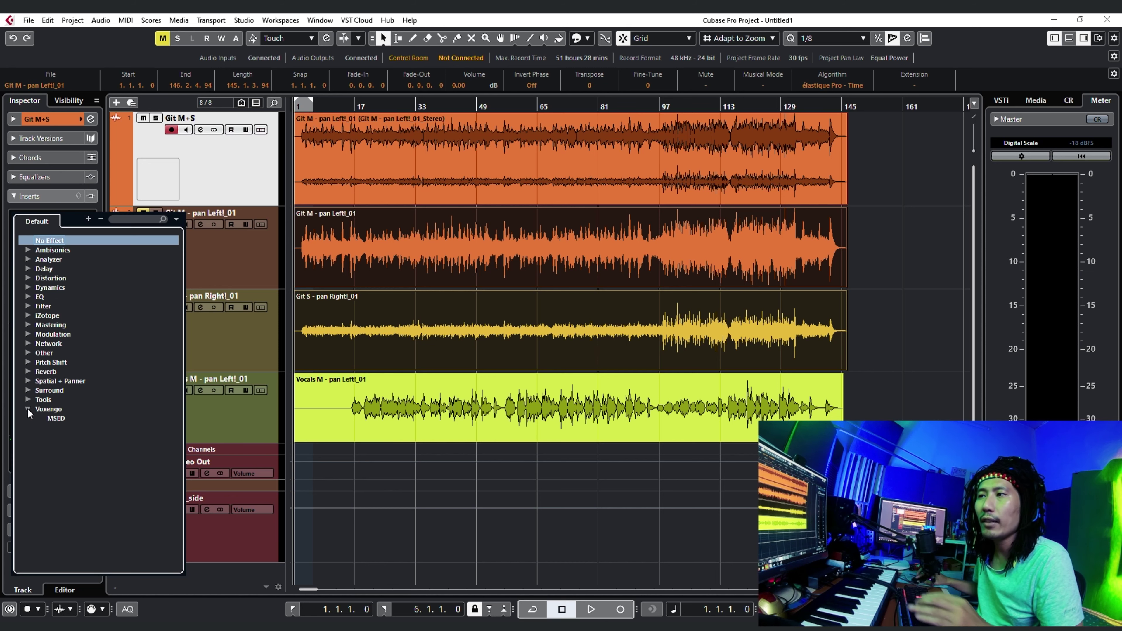
pyautogui.click(53, 418)
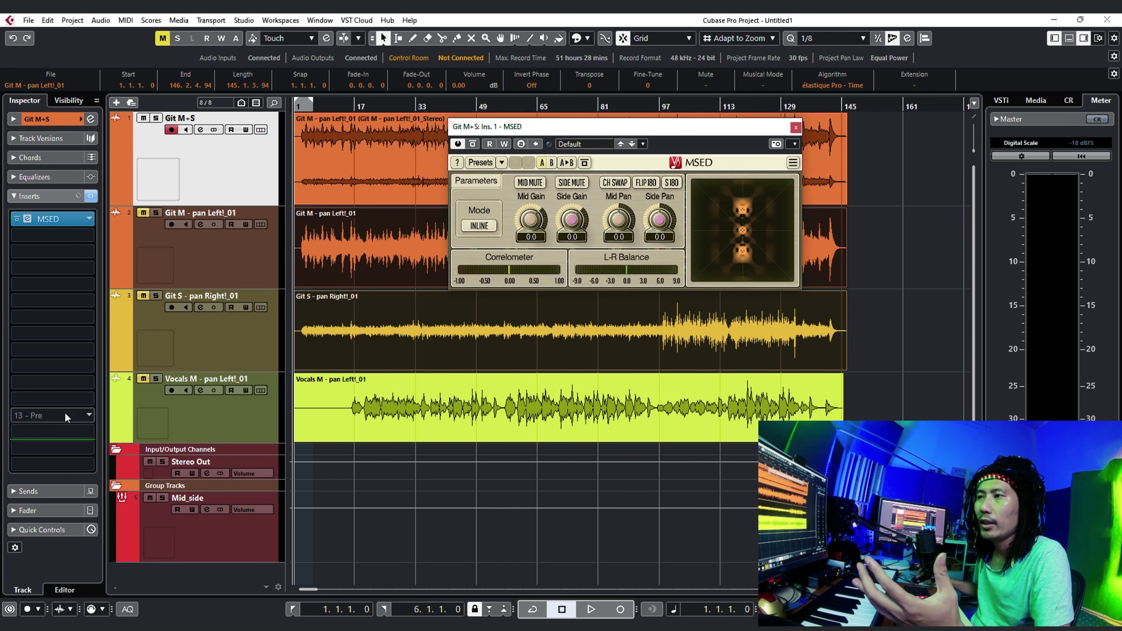
# Step: Deactivate all track mutes and move the Git M+S track's MSED window clear of its waveform
pyautogui.hotkey('alt', 'm')
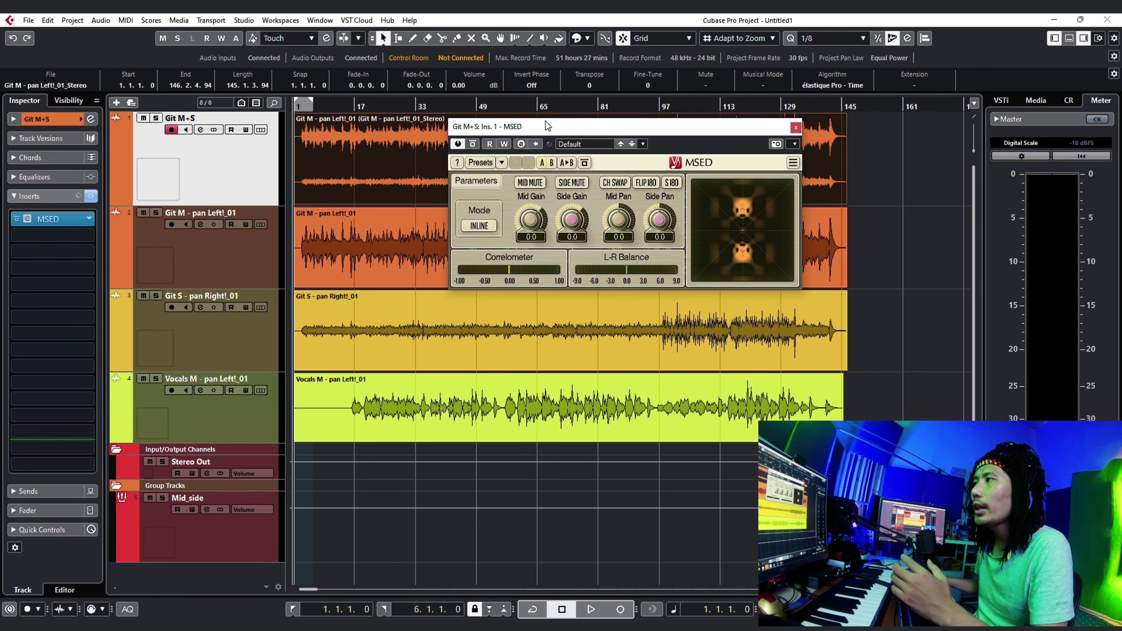
pyautogui.moveTo(547, 125); pyautogui.dragTo(309, 278)
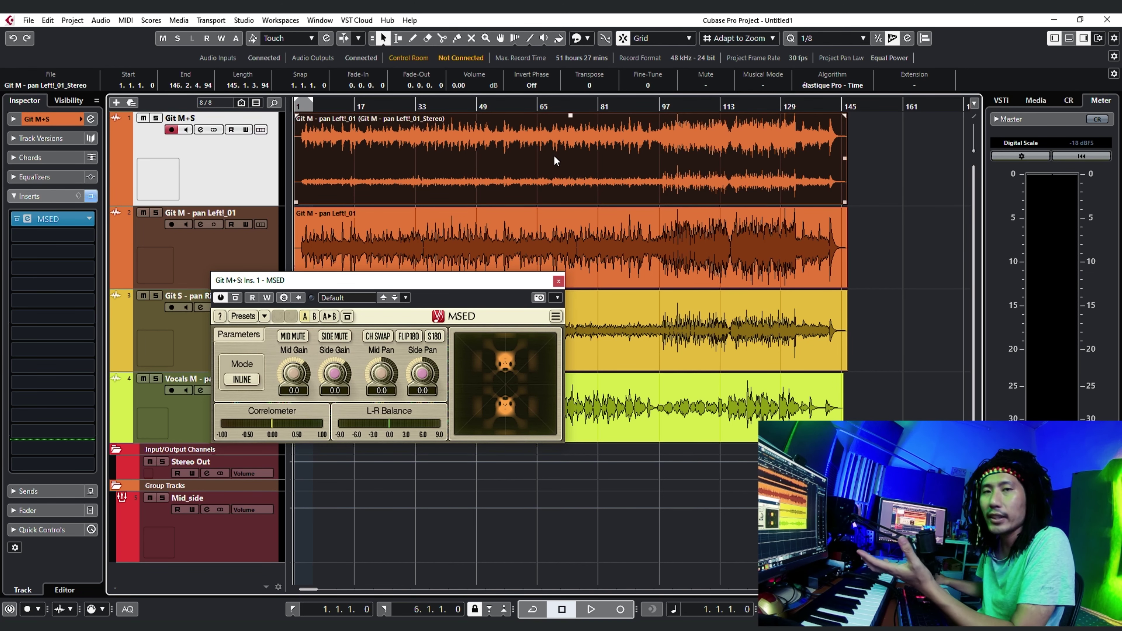
pyautogui.moveTo(425, 278); pyautogui.dragTo(446, 231)
pyautogui.moveTo(373, 234); pyautogui.dragTo(236, 234)
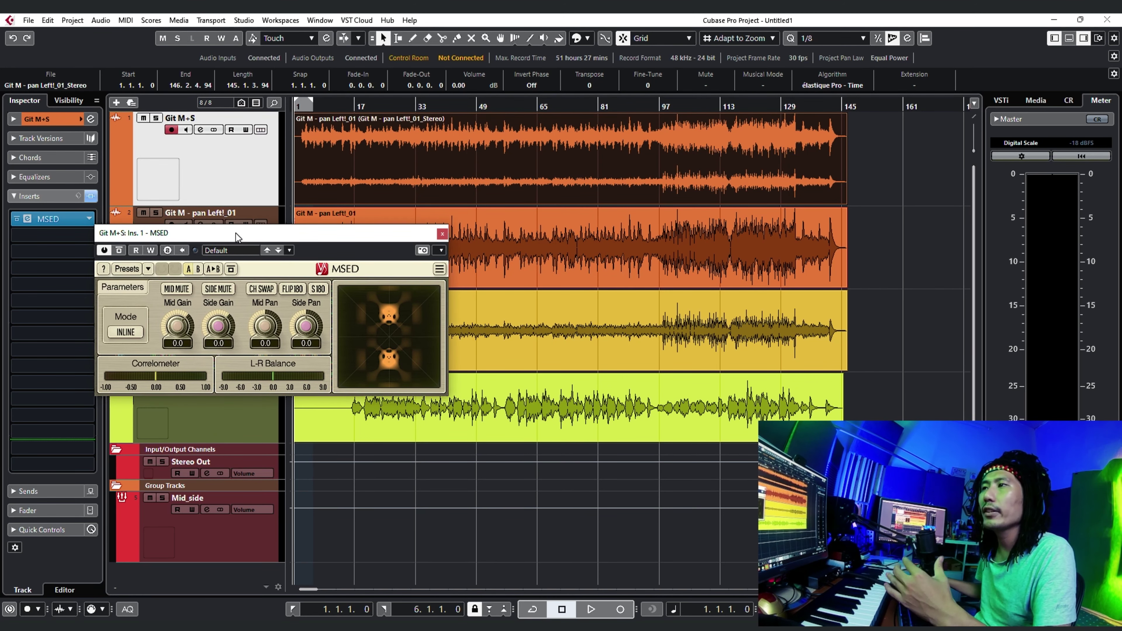
# Step: Set the MSED UI colours to Red and enlarge its UI scale in the plugin settings
pyautogui.click(441, 271)
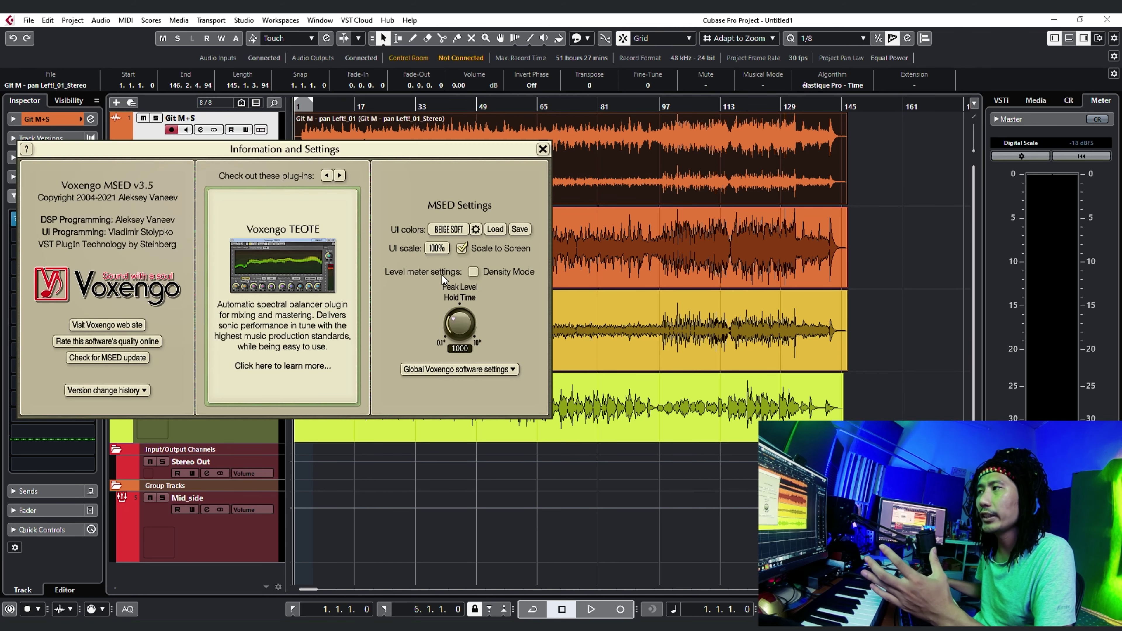
pyautogui.click(453, 229)
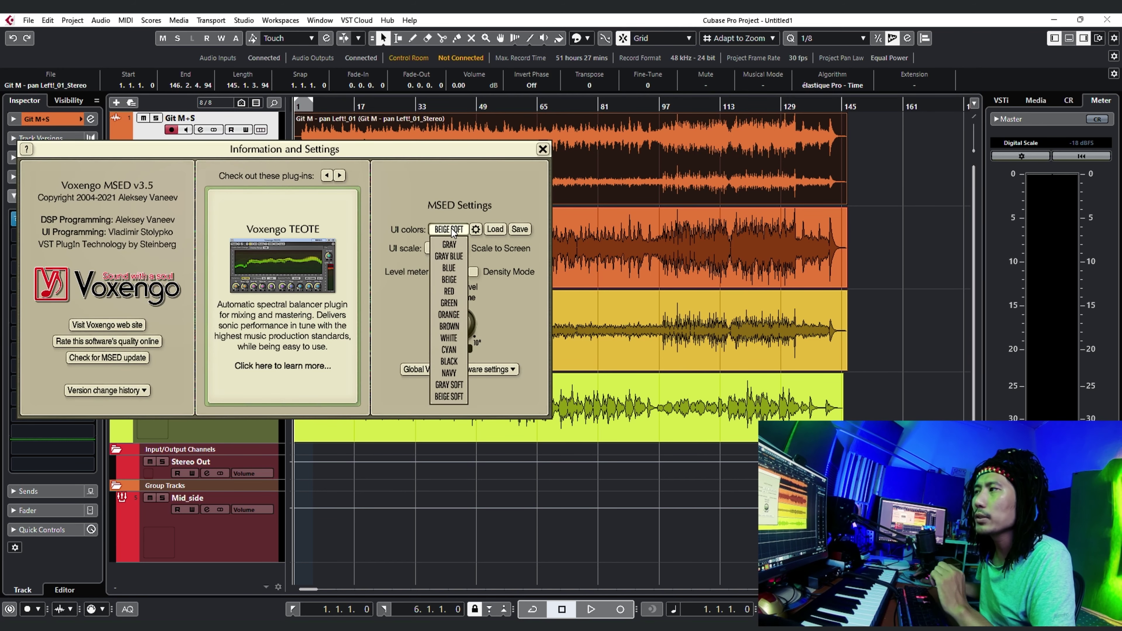
pyautogui.click(449, 291)
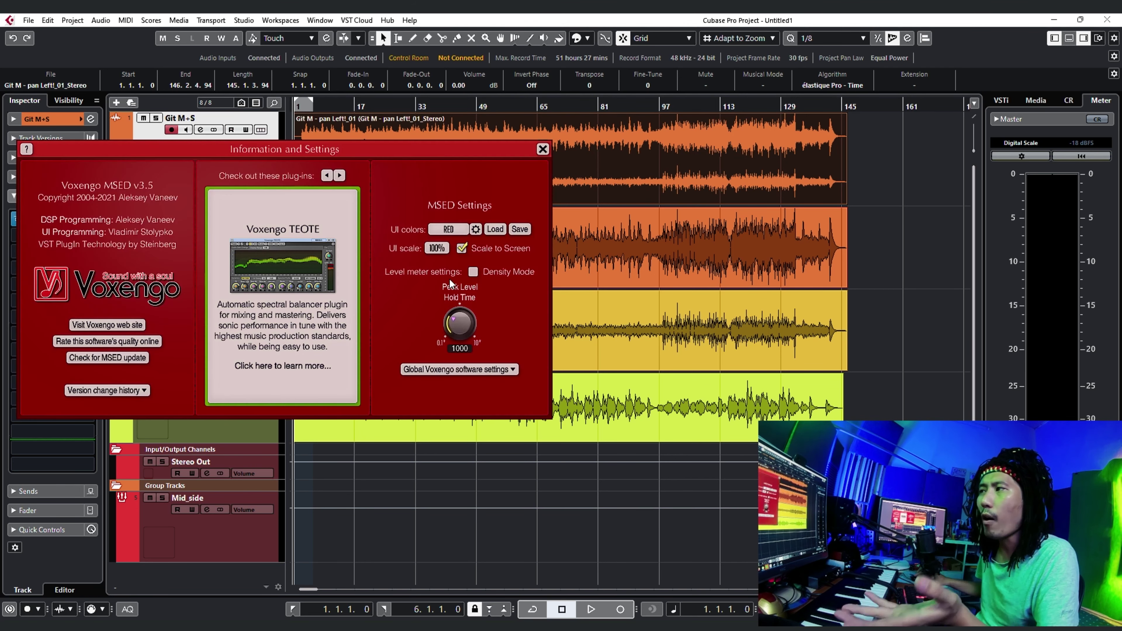
pyautogui.click(437, 249)
pyautogui.click(438, 335)
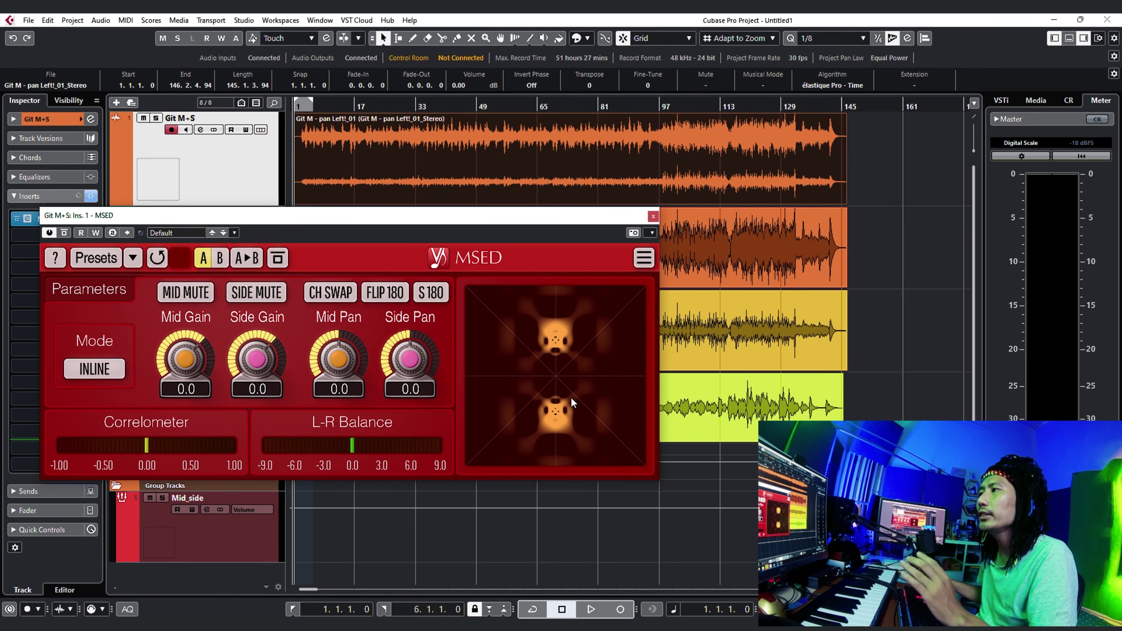
# Step: Turn on the MSED hint messages, read the Mid Gain description, and turn the hints off again
pyautogui.moveTo(185, 388)
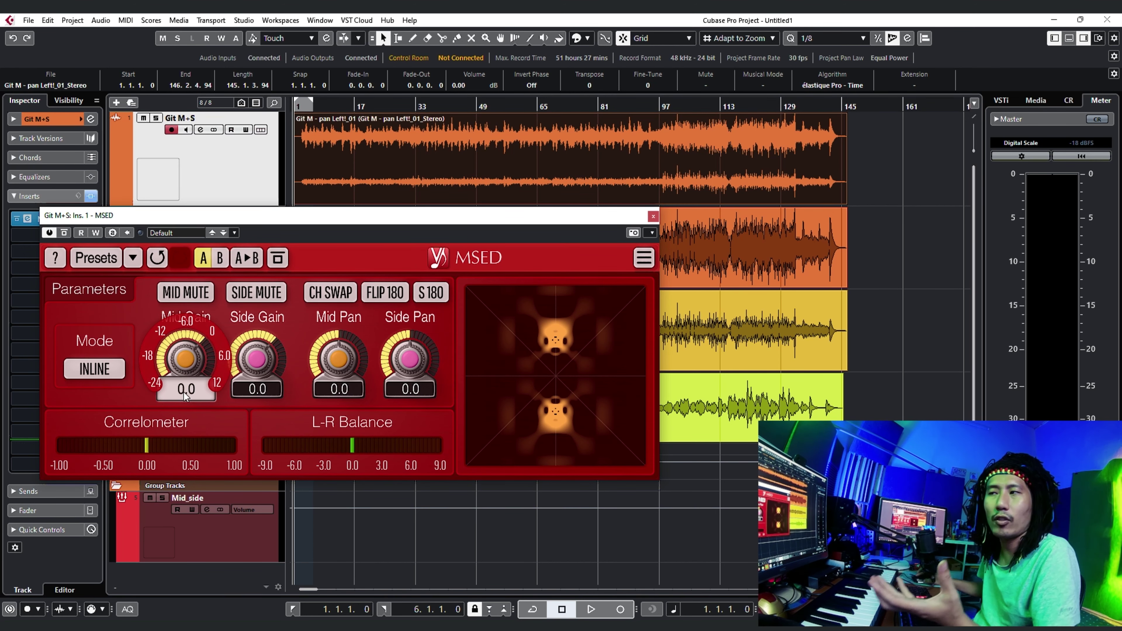
pyautogui.click(57, 260)
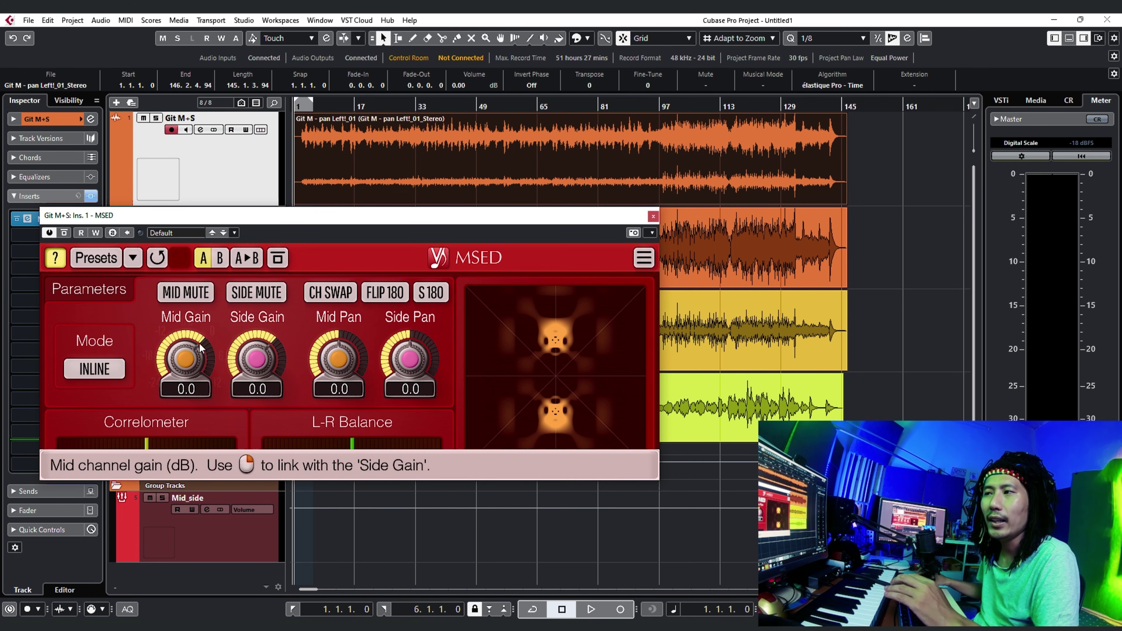
pyautogui.click(55, 258)
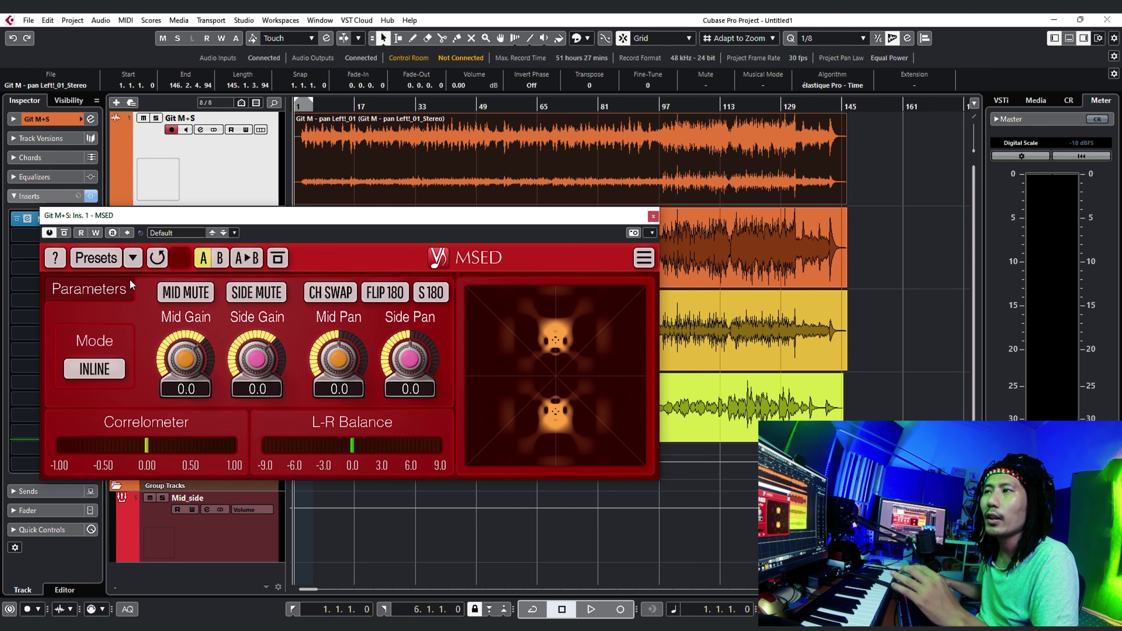
# Step: Look over the MSED Session Bank presets without loading one, and reposition the plugin window slightly higher
pyautogui.click(132, 257)
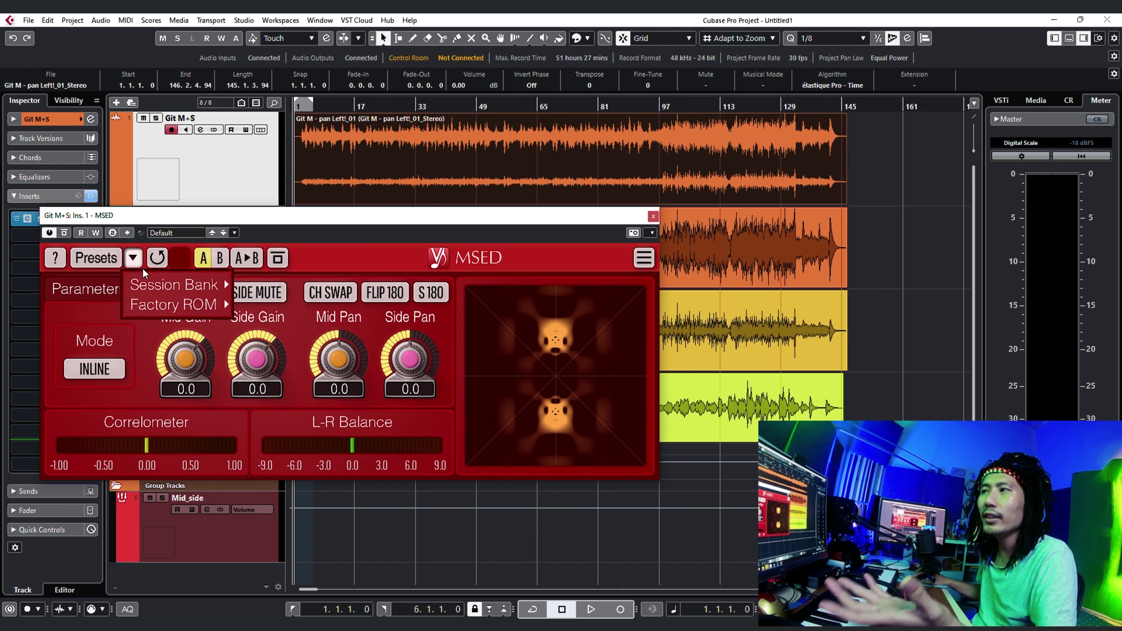
pyautogui.moveTo(159, 290)
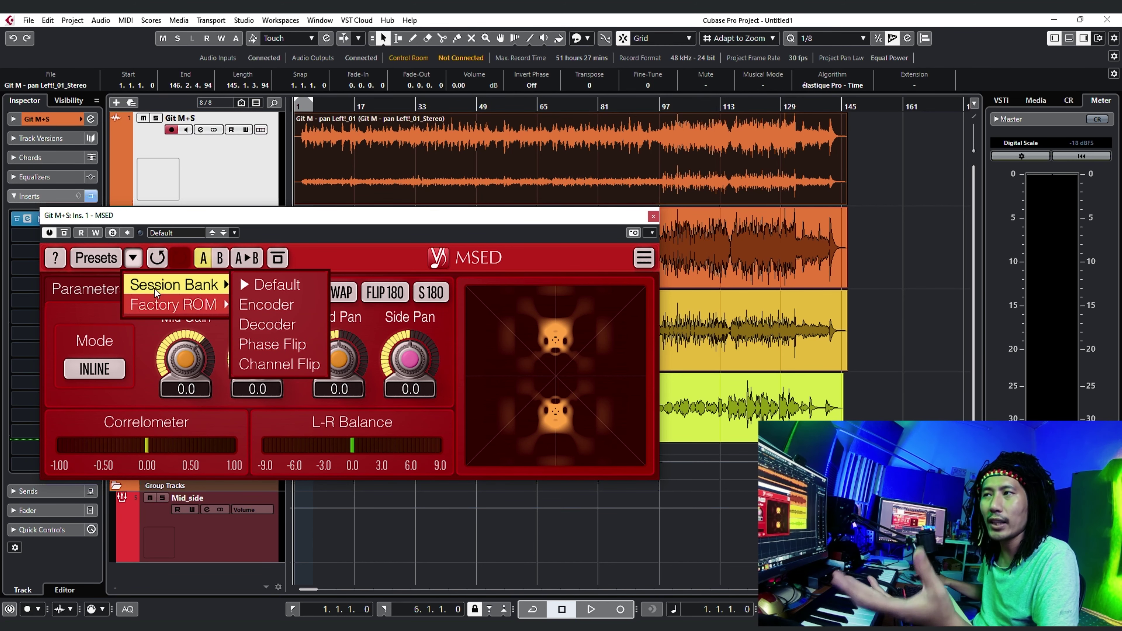
pyautogui.click(172, 233)
pyautogui.click(170, 259)
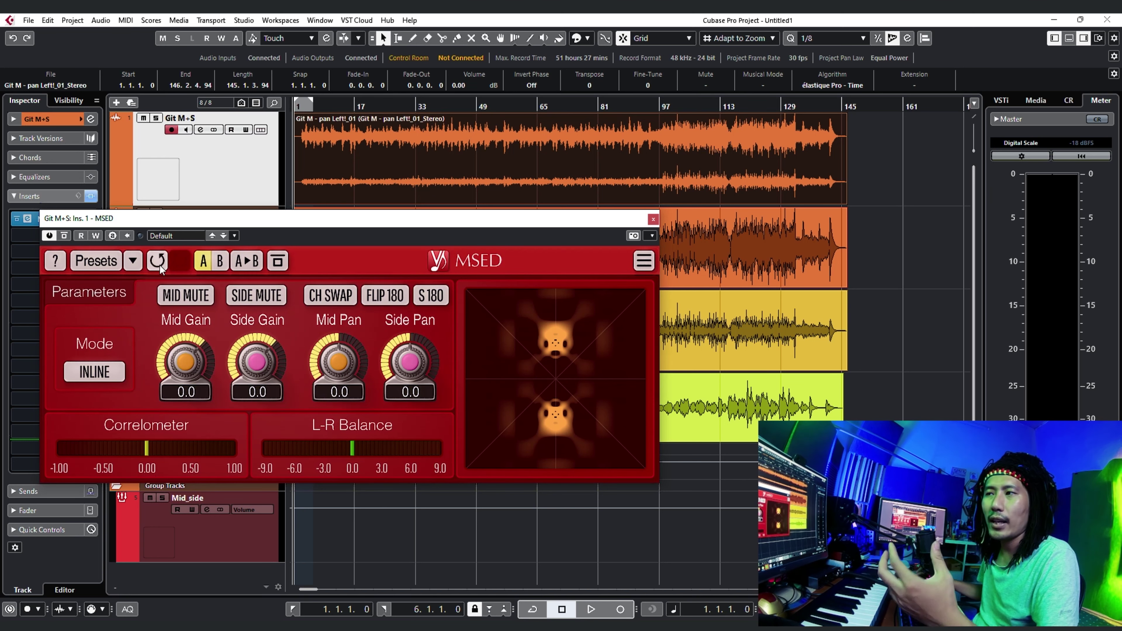
pyautogui.moveTo(239, 225); pyautogui.dragTo(236, 210)
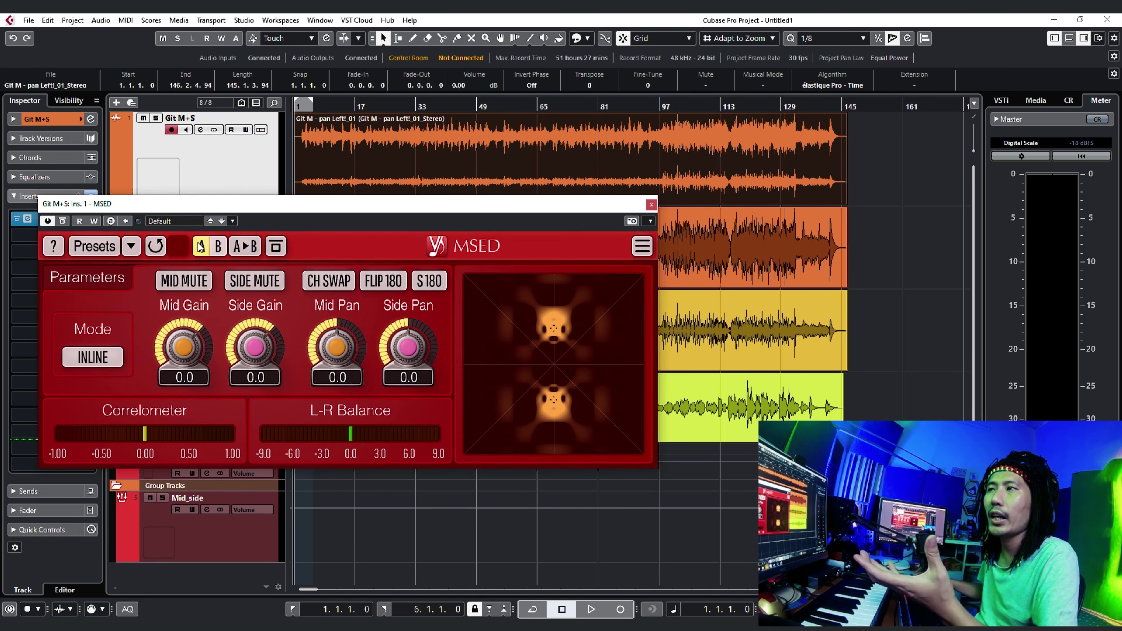
# Step: Raise the Side Gain to 10.0 in MSED state A, compare it with state B, and return to A
pyautogui.moveTo(255, 347); pyautogui.dragTo(254, 321)
pyautogui.click(218, 246)
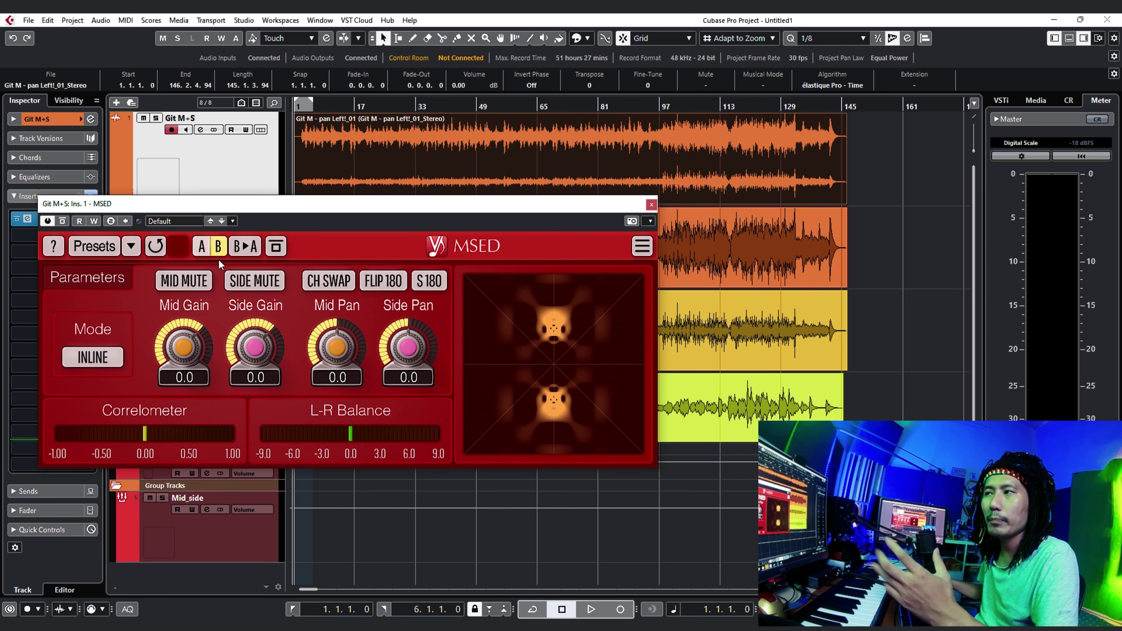
pyautogui.click(204, 252)
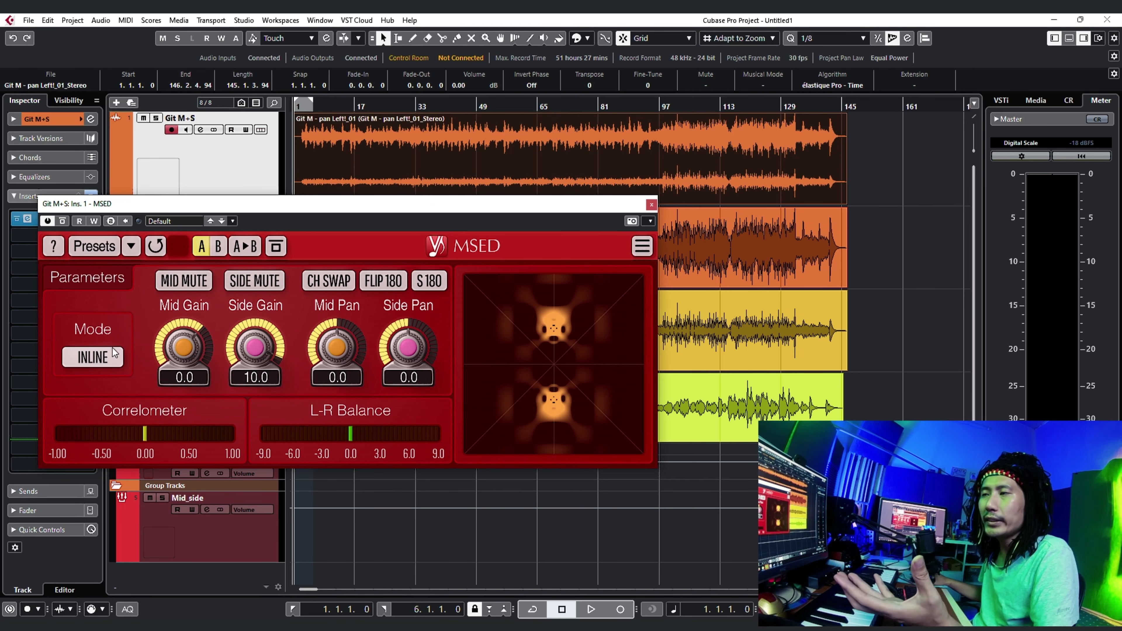
# Step: Look over the MSED mode options while keeping Inline, and examine the Mid Gain and Side Gain controls
pyautogui.click(107, 353)
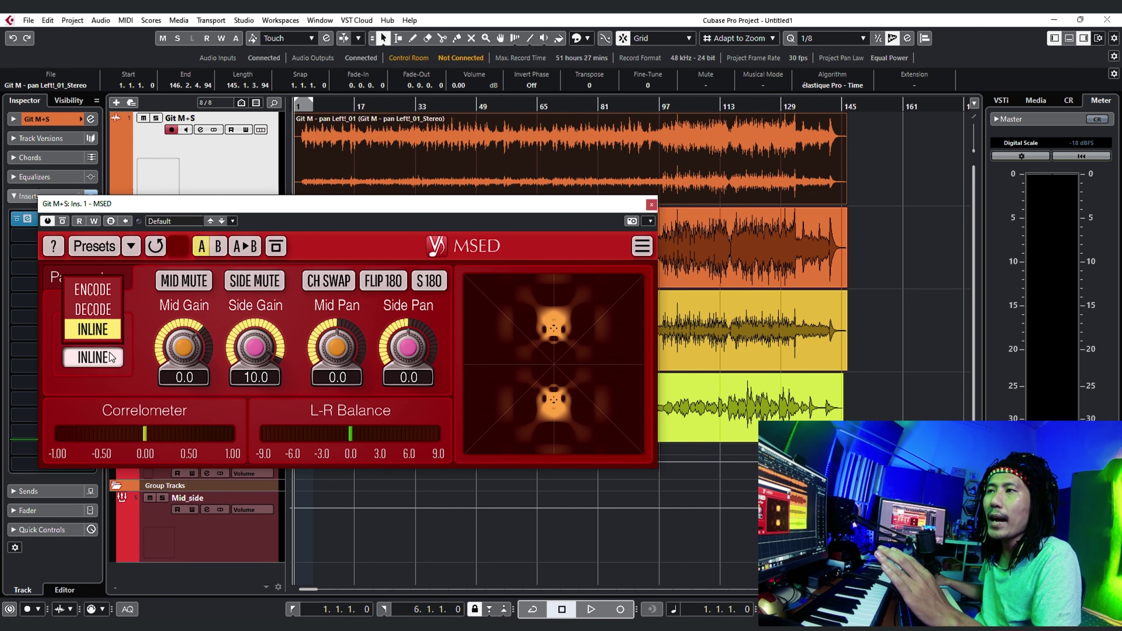
pyautogui.click(96, 338)
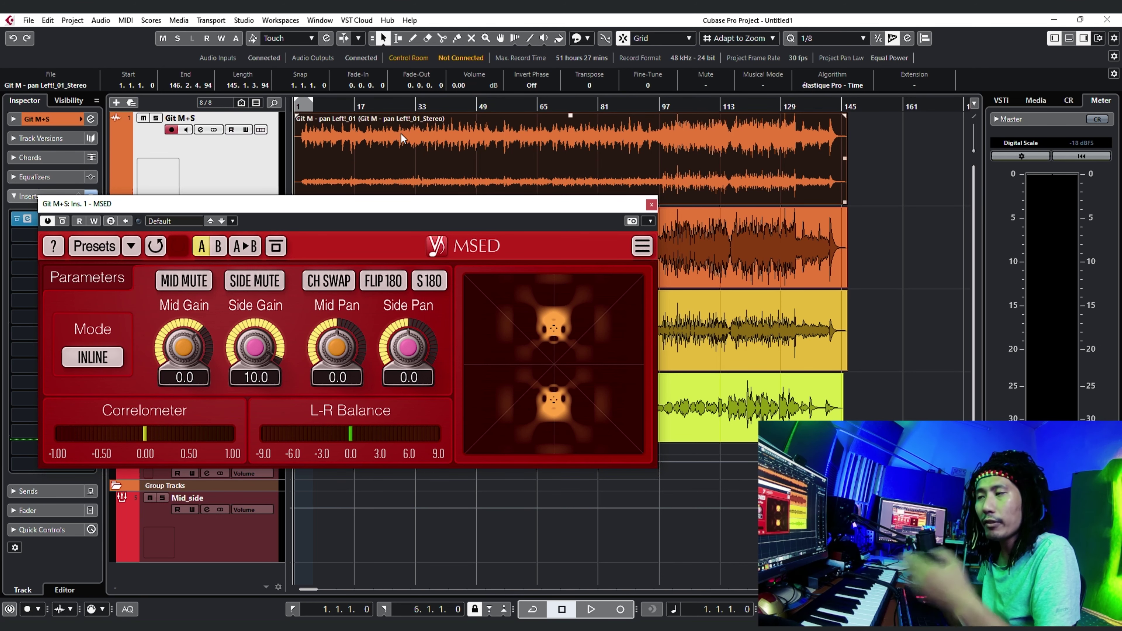
pyautogui.click(108, 356)
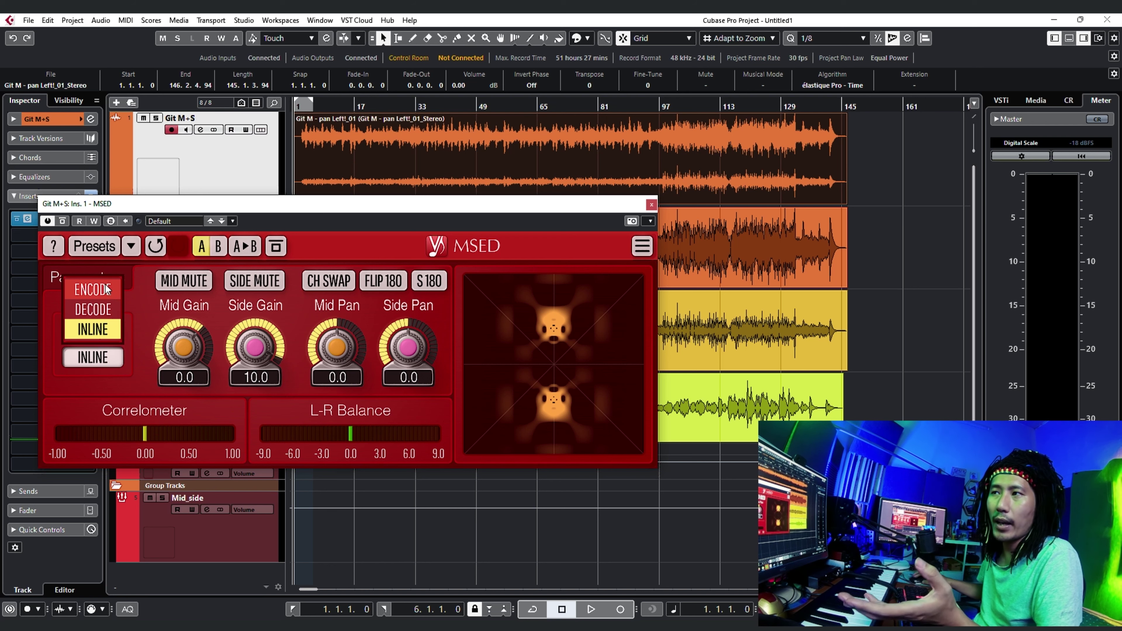
pyautogui.click(106, 326)
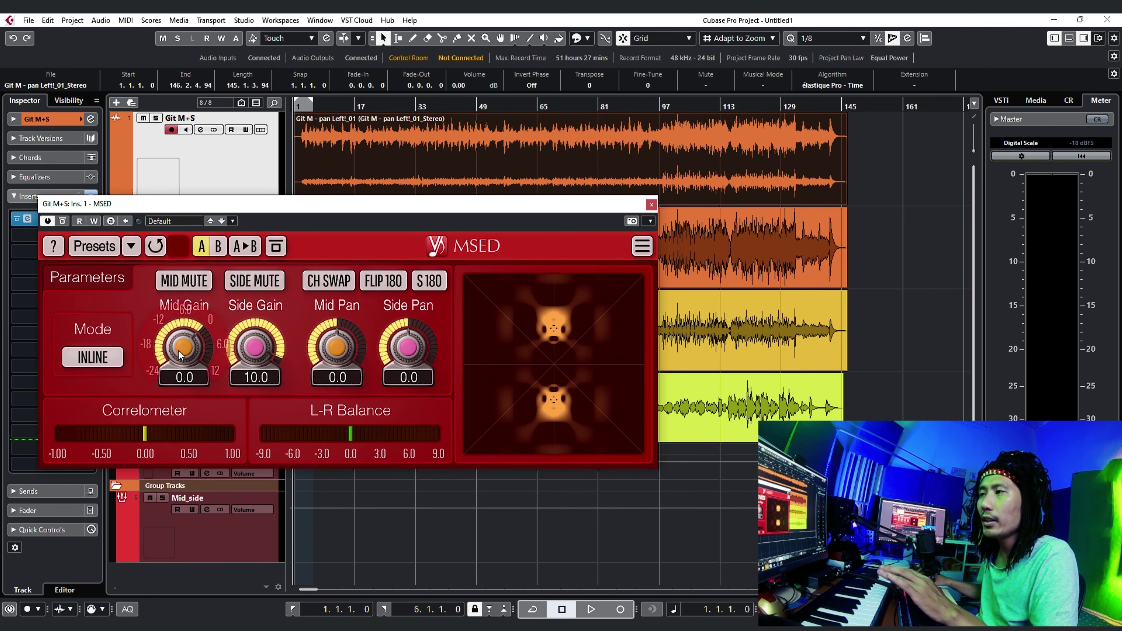
pyautogui.moveTo(270, 365)
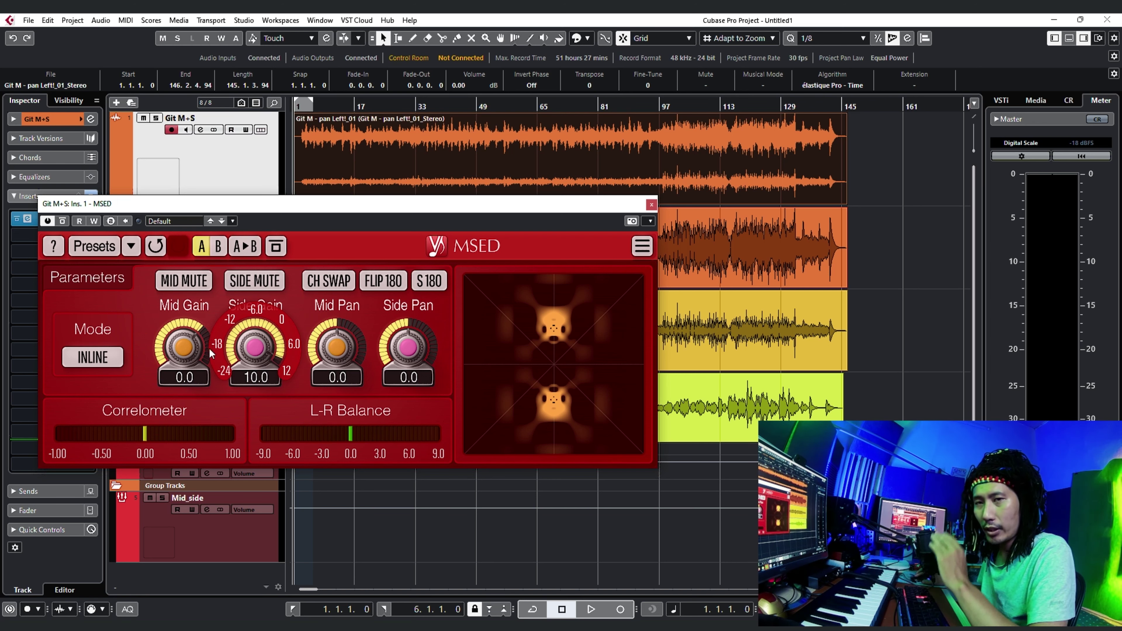
pyautogui.moveTo(182, 341)
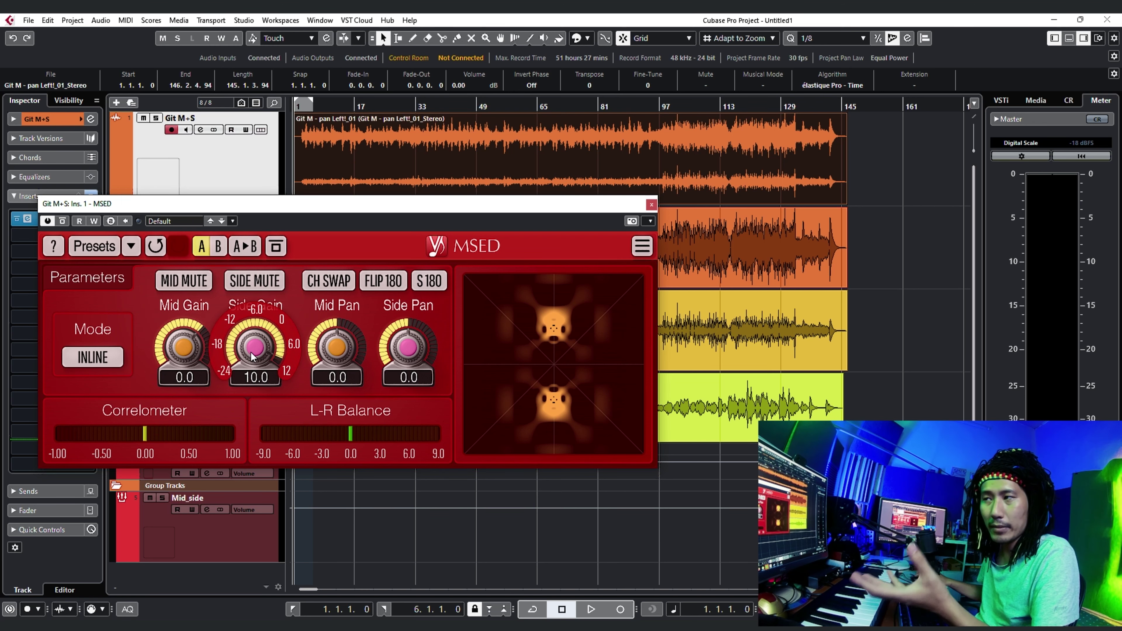
# Step: Toggle Mid Mute and Side Mute on and off in MSED, leaving both channels unmuted
pyautogui.click(182, 282)
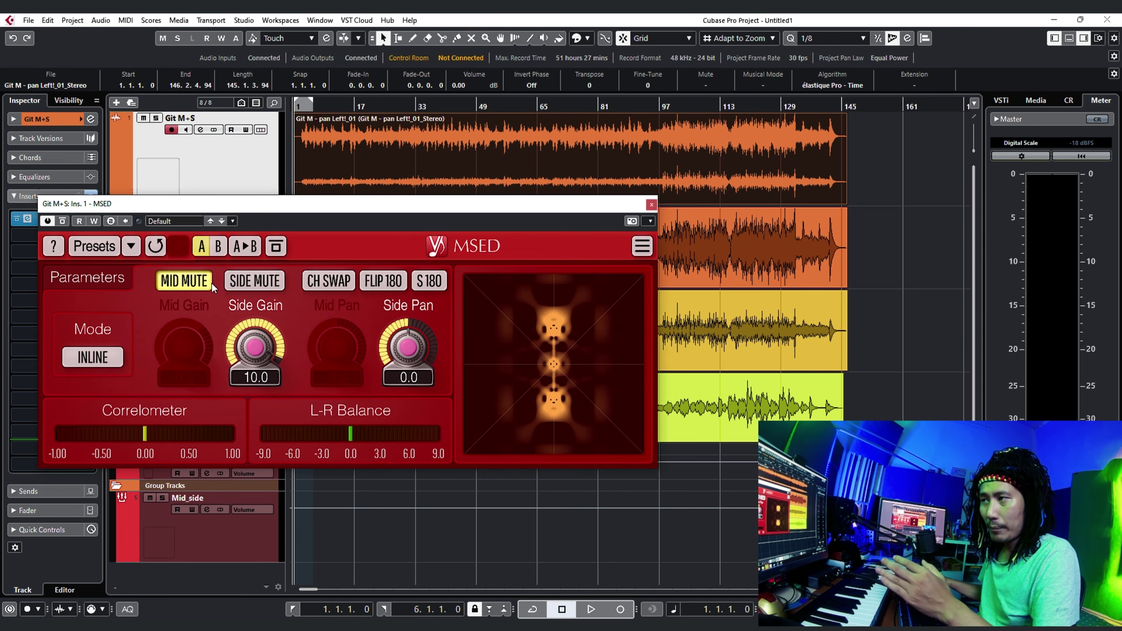
pyautogui.click(252, 283)
pyautogui.click(181, 283)
pyautogui.click(250, 282)
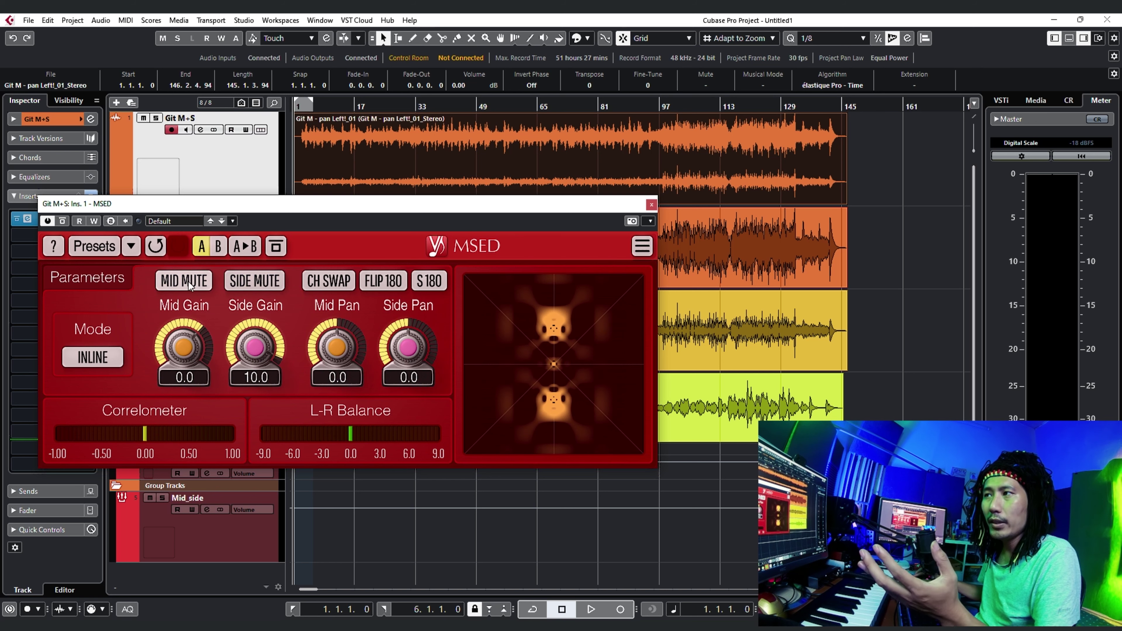
pyautogui.click(183, 282)
pyautogui.click(250, 283)
pyautogui.click(182, 282)
pyautogui.click(255, 281)
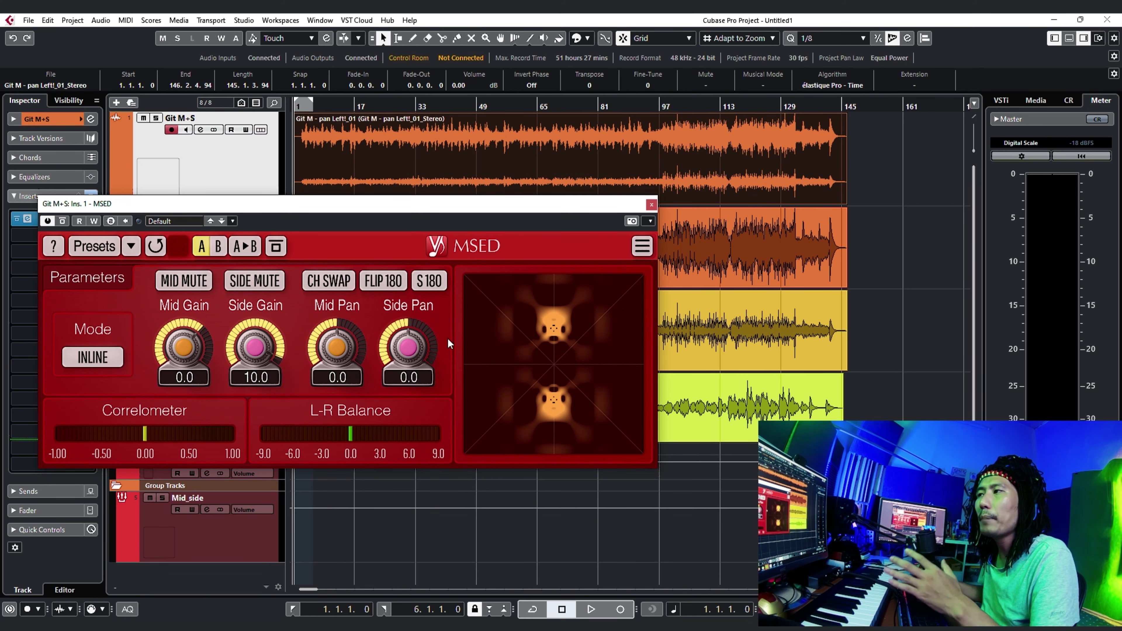
# Step: Set Mid Pan to 10.1 and Side Pan to -8.3, and try both channel mutes, leaving them off
pyautogui.moveTo(337, 347); pyautogui.dragTo(391, 365)
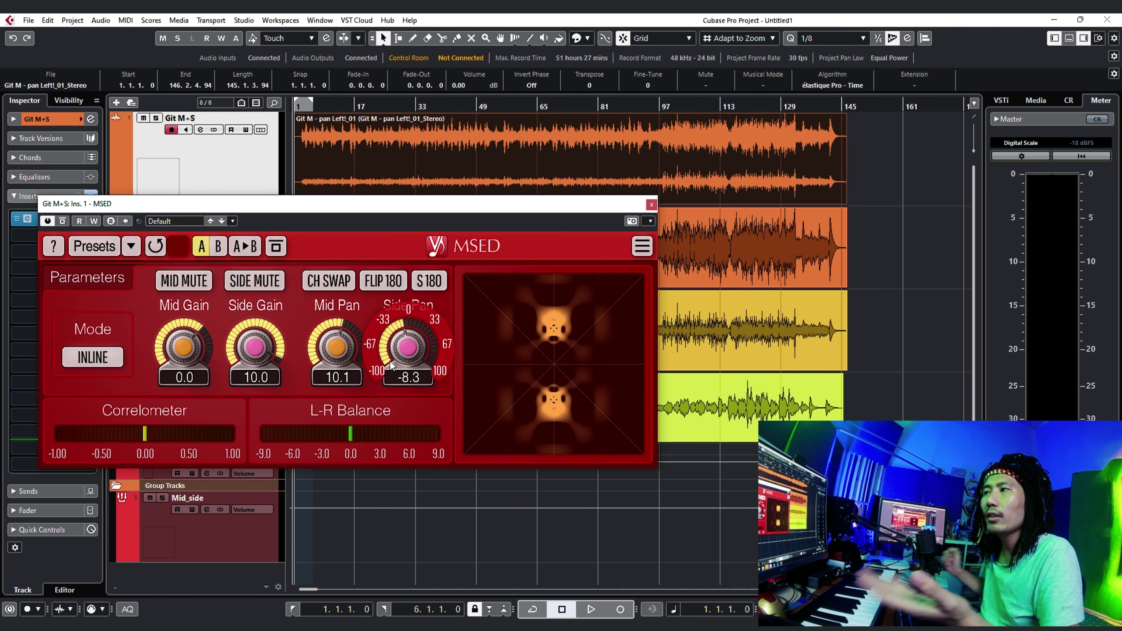
pyautogui.click(183, 281)
pyautogui.click(254, 281)
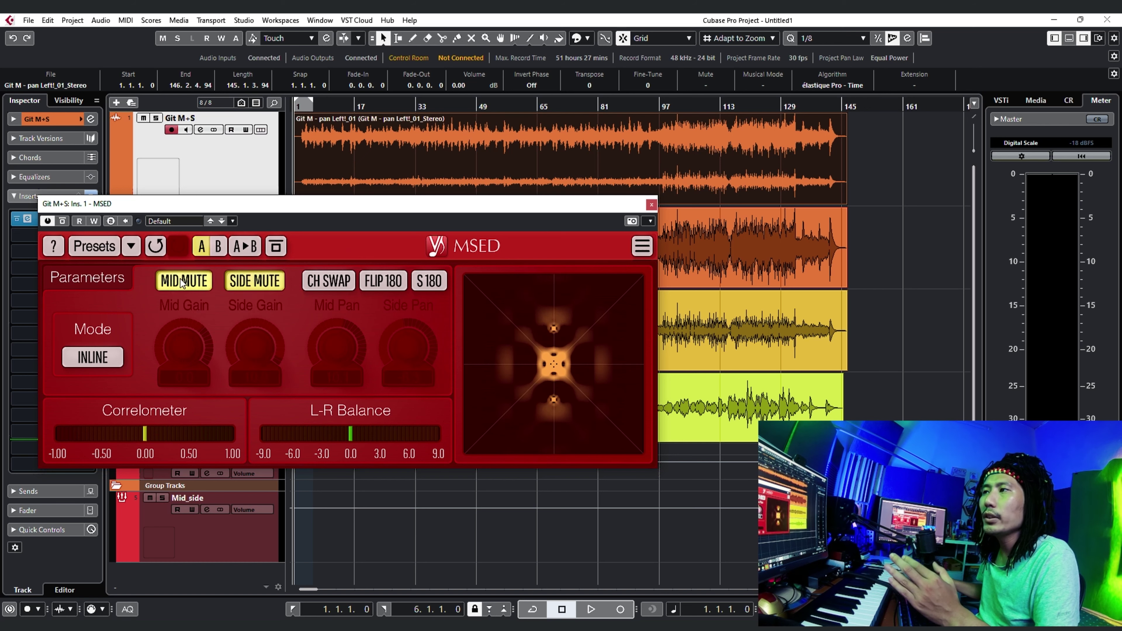
pyautogui.click(183, 281)
pyautogui.click(228, 285)
pyautogui.click(228, 285)
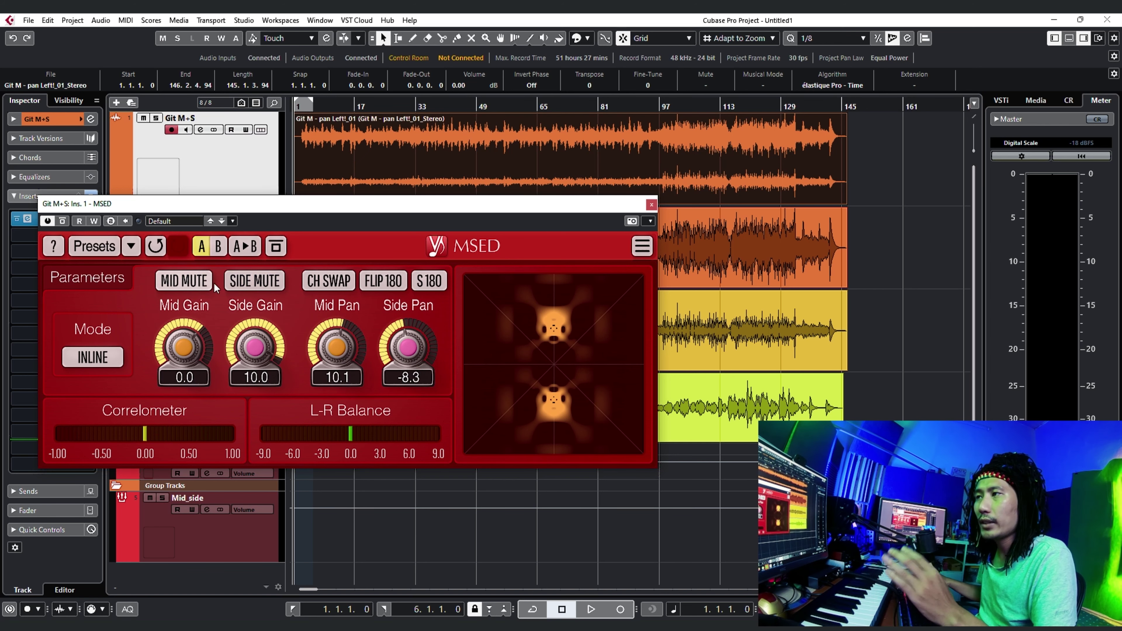
pyautogui.click(191, 281)
pyautogui.click(254, 281)
pyautogui.click(192, 284)
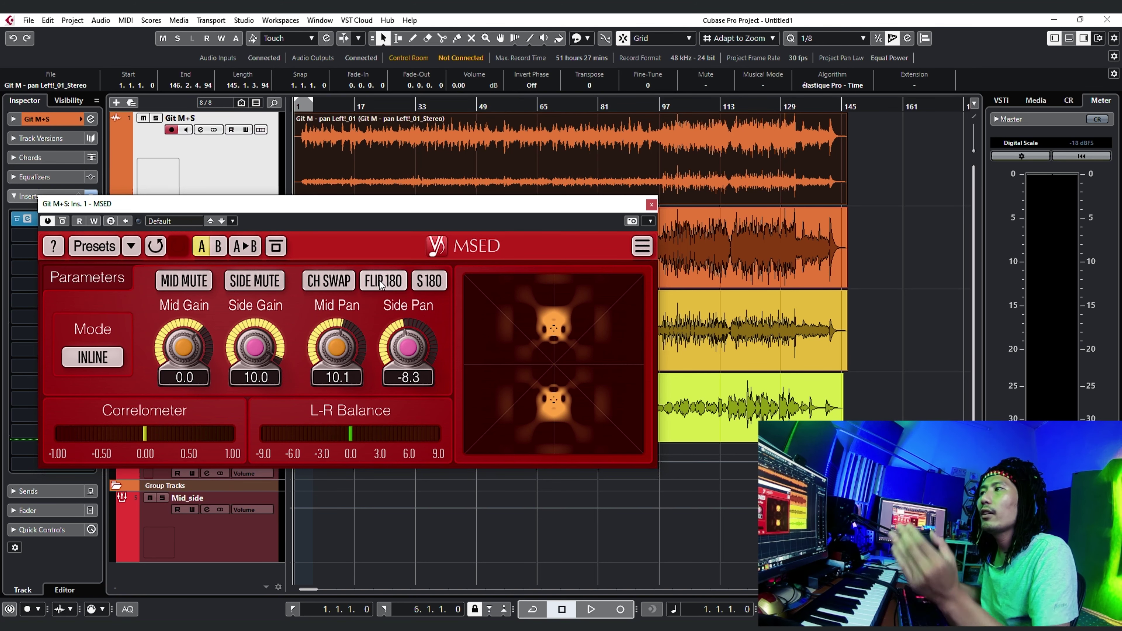
# Step: Move the MSED window clear of the upper tracks and select the Git M - pan Left!_01 and Git S - pan Right!_01 events in turn
pyautogui.moveTo(393, 206); pyautogui.dragTo(399, 347)
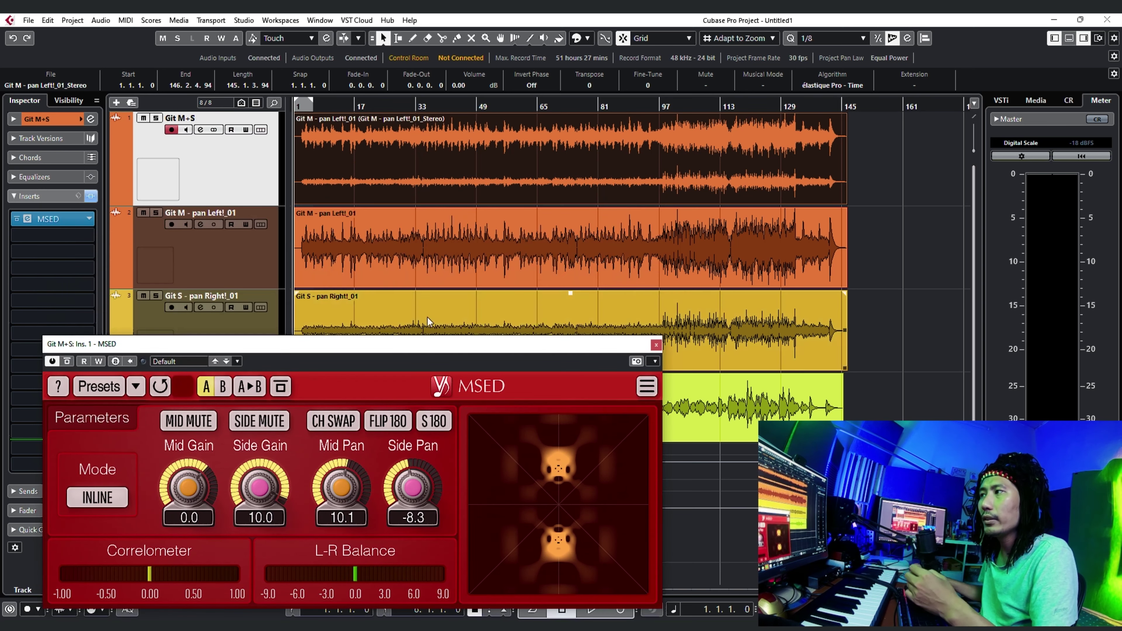
pyautogui.click(382, 253)
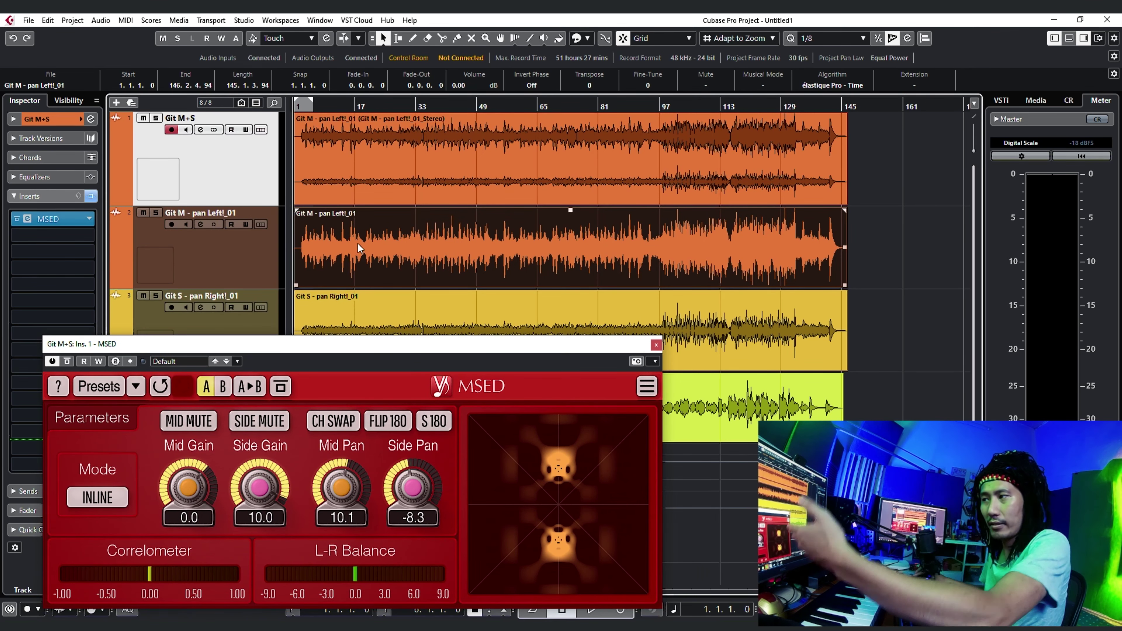
pyautogui.moveTo(430, 351); pyautogui.dragTo(437, 321)
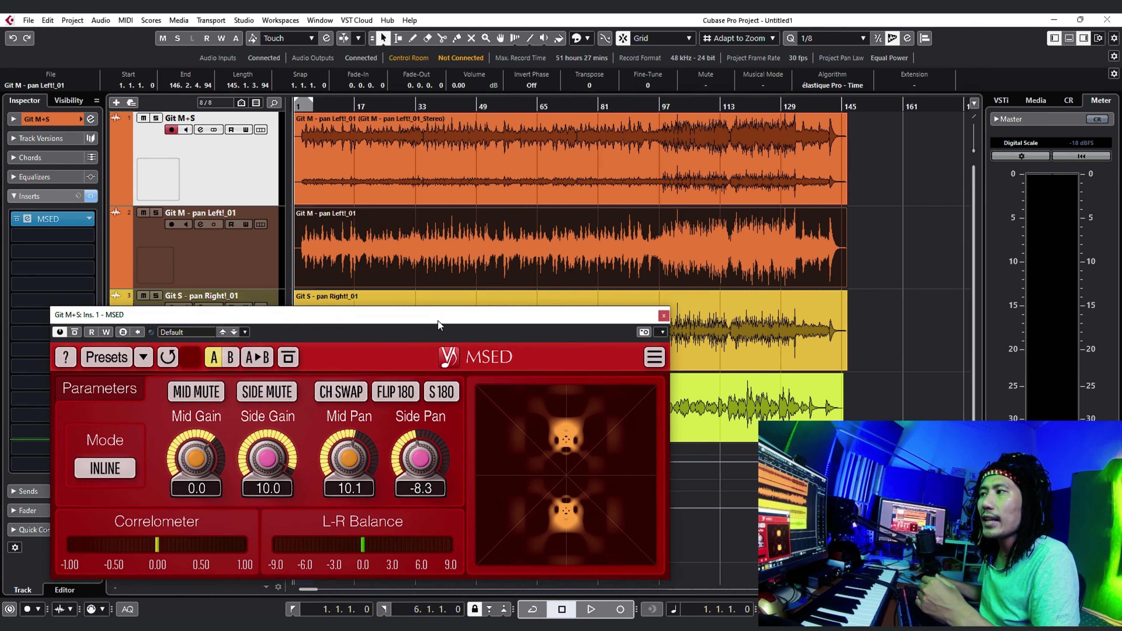
pyautogui.moveTo(405, 315); pyautogui.dragTo(438, 238)
pyautogui.click(411, 327)
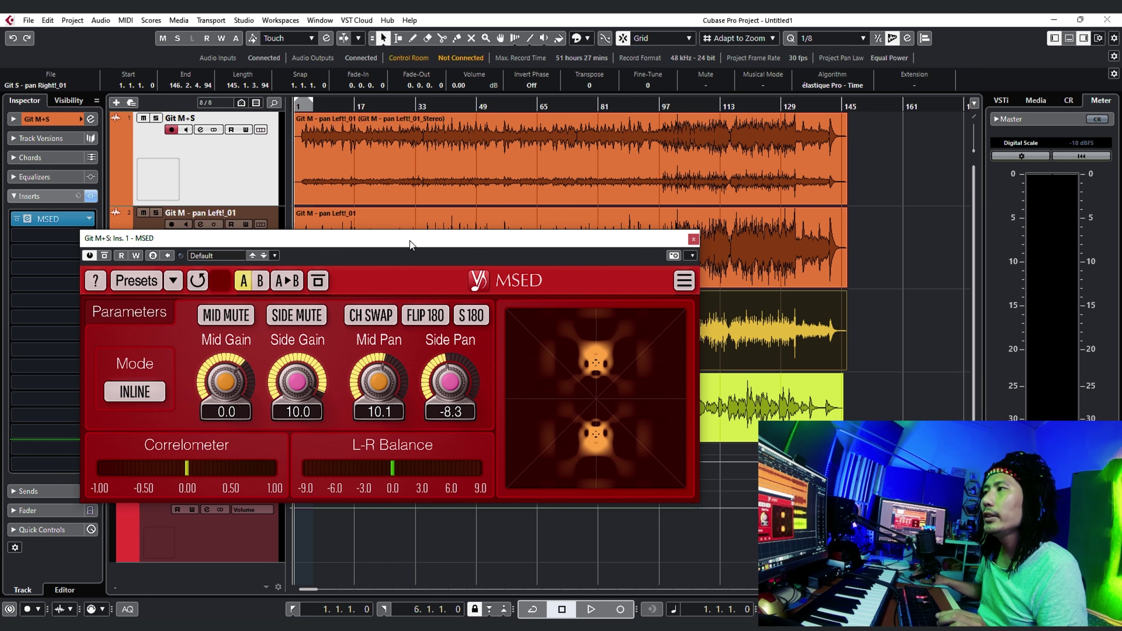
pyautogui.moveTo(410, 241); pyautogui.dragTo(438, 257)
# Step: Try the Decode mode in MSED and return to Inline
pyautogui.click(178, 410)
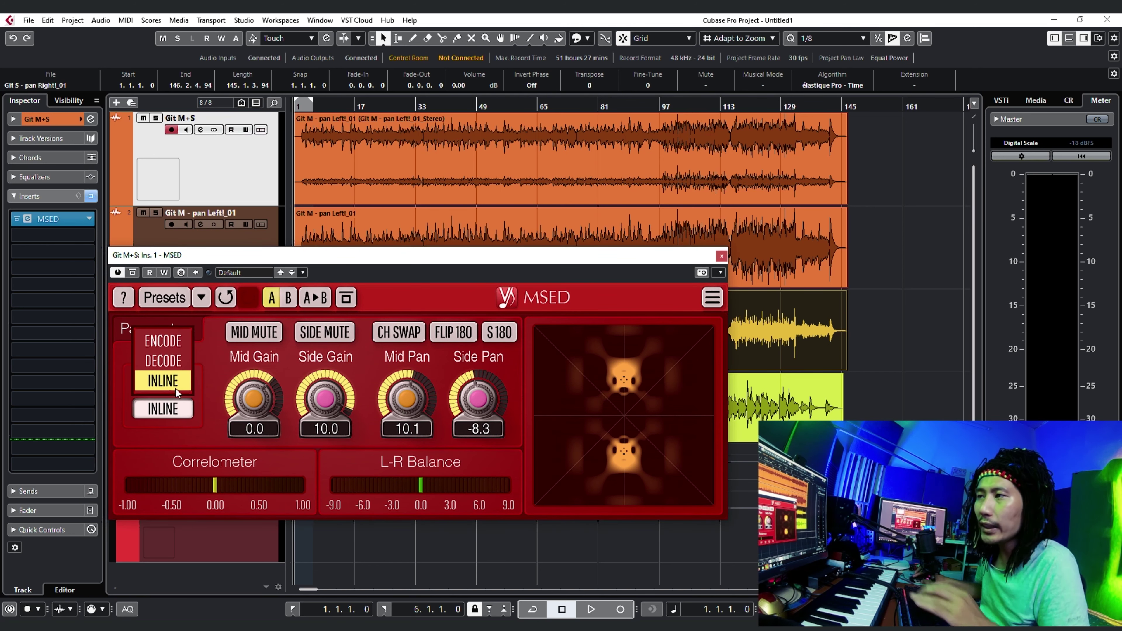
pyautogui.click(175, 367)
pyautogui.click(177, 410)
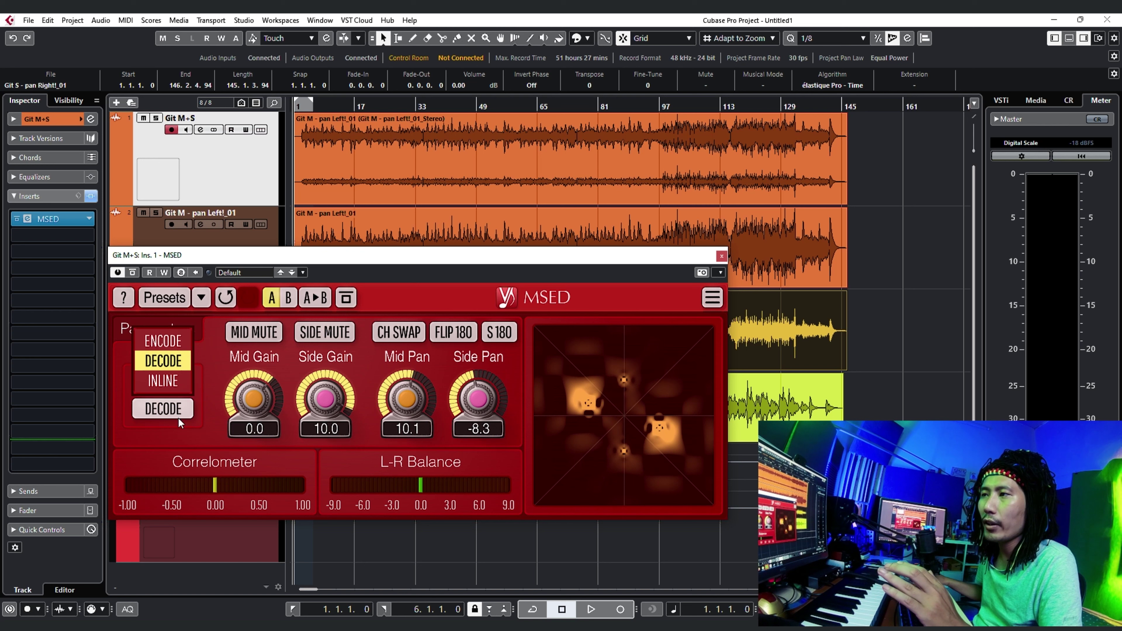
pyautogui.click(177, 383)
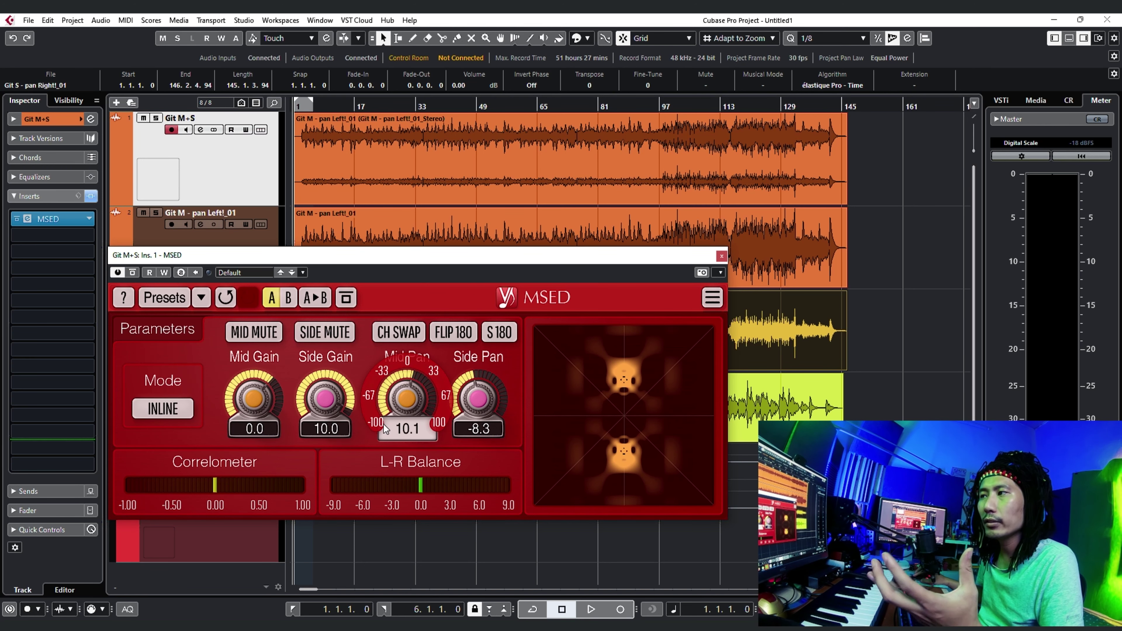
# Step: Compare the Decode and Encode modes in MSED, ending on Decode
pyautogui.click(185, 412)
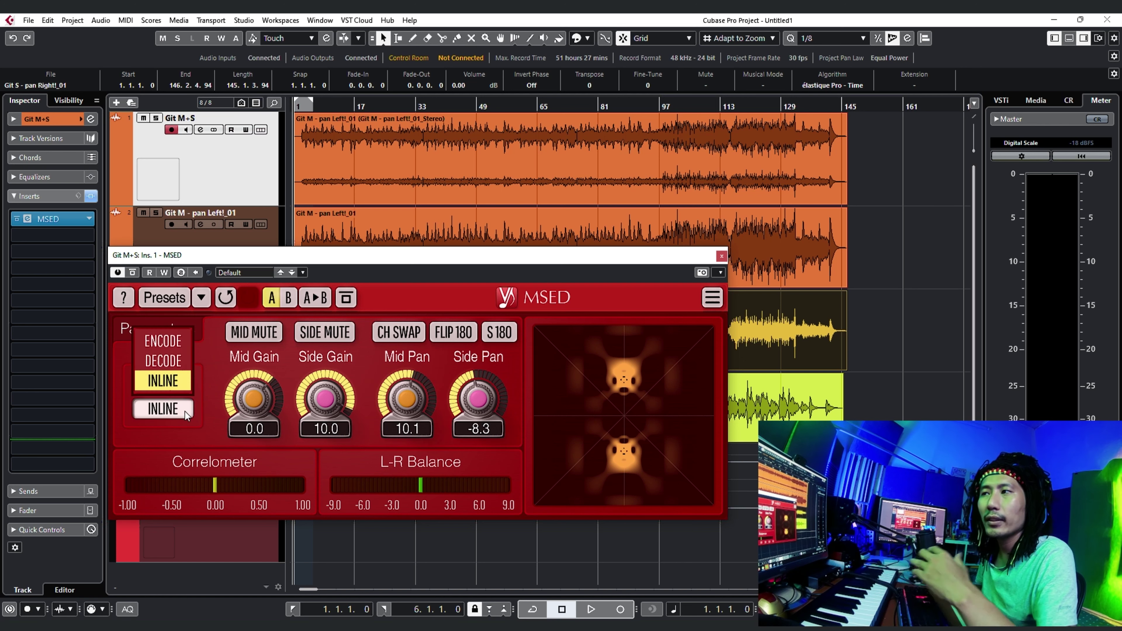
pyautogui.click(163, 360)
pyautogui.click(360, 155)
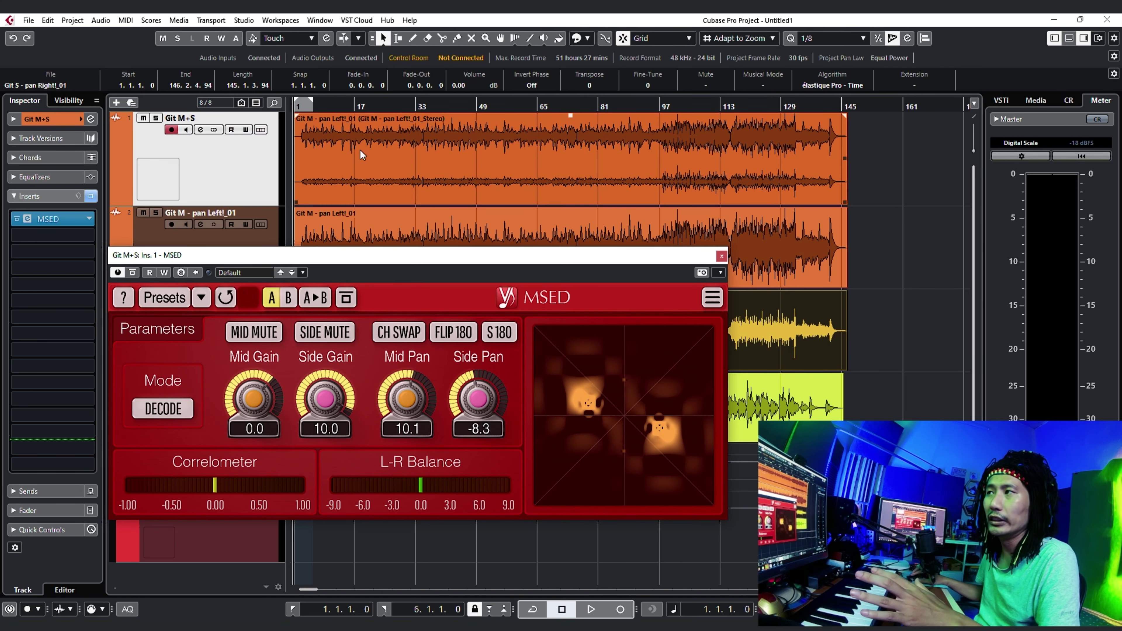
pyautogui.click(188, 412)
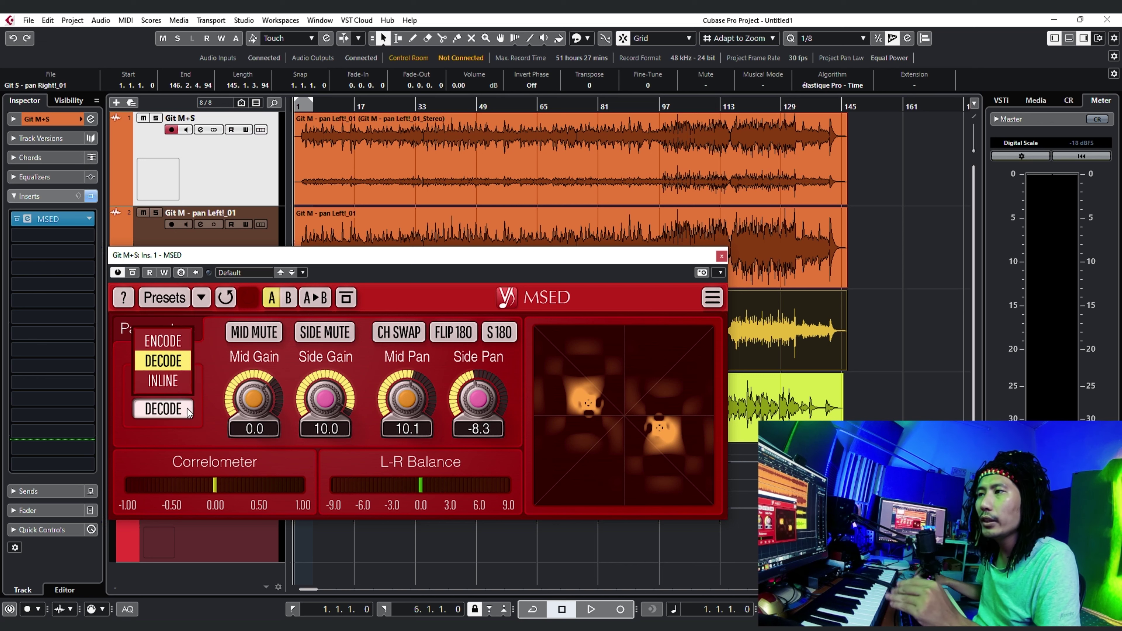
pyautogui.click(175, 349)
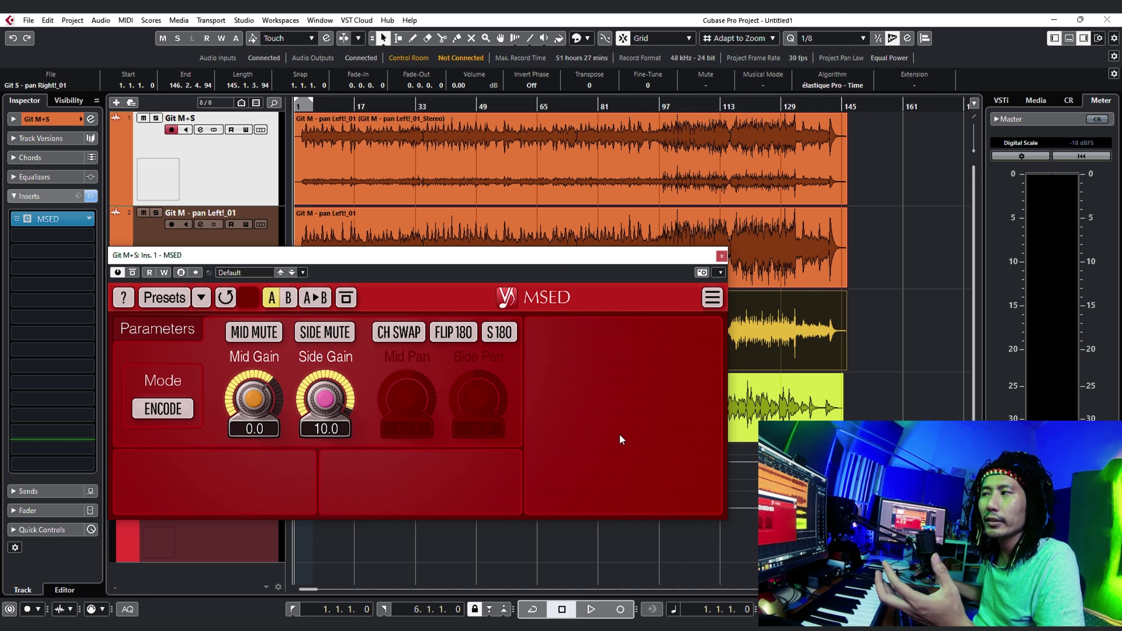
pyautogui.click(164, 413)
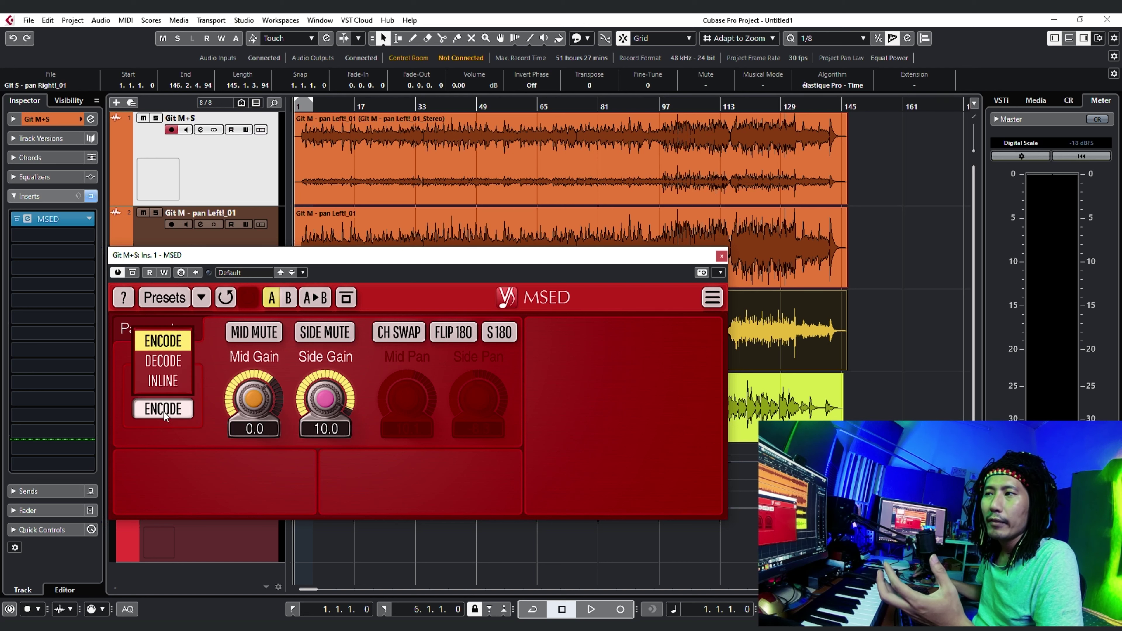
pyautogui.click(167, 363)
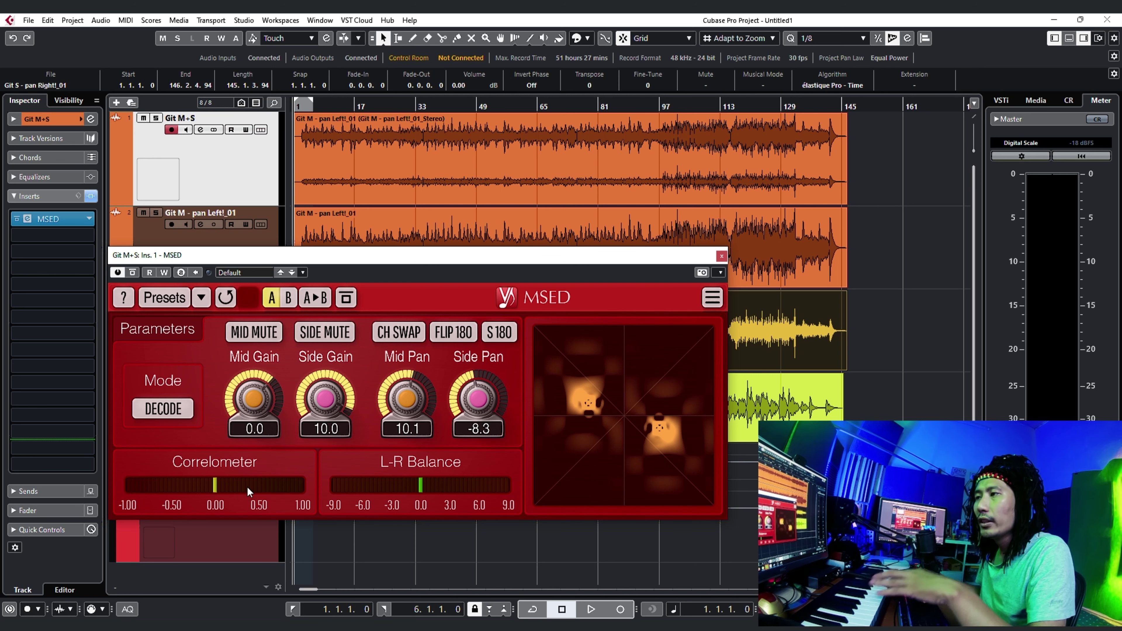
# Step: Set the MSED mode to Encode and select the stereo event on the Git M+S track
pyautogui.moveTo(258, 402)
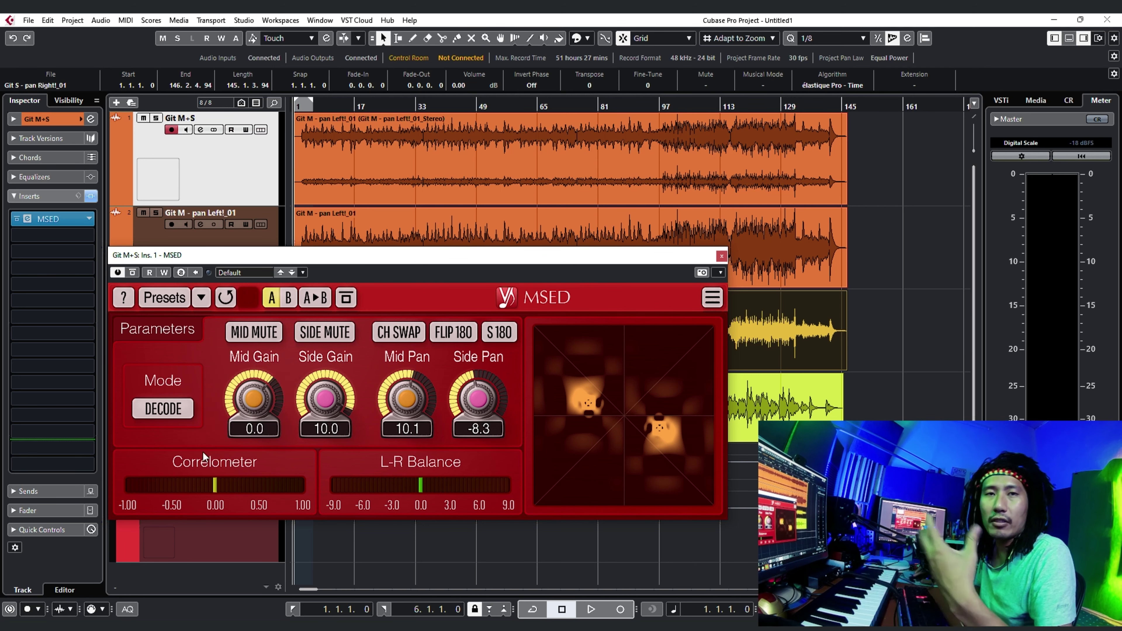
pyautogui.click(174, 411)
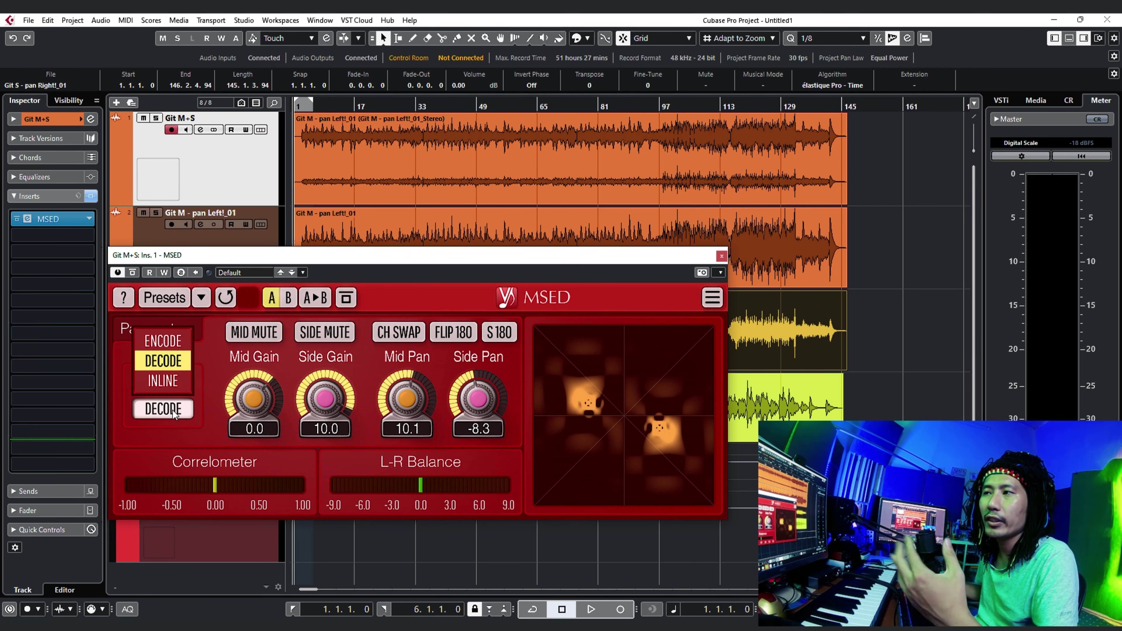
pyautogui.click(174, 345)
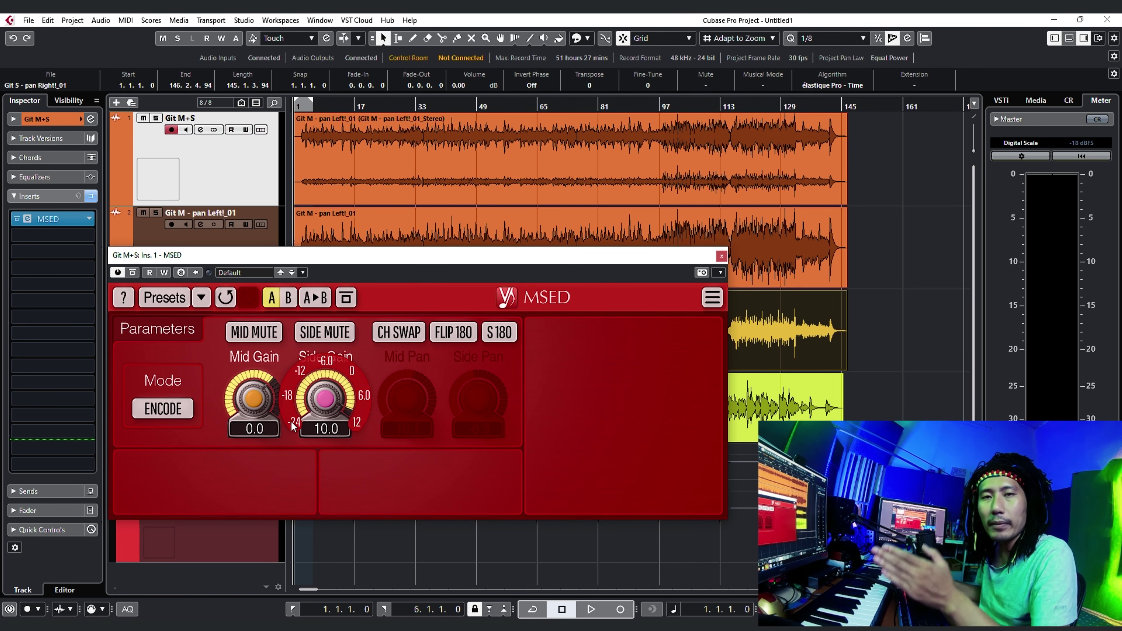
pyautogui.click(392, 157)
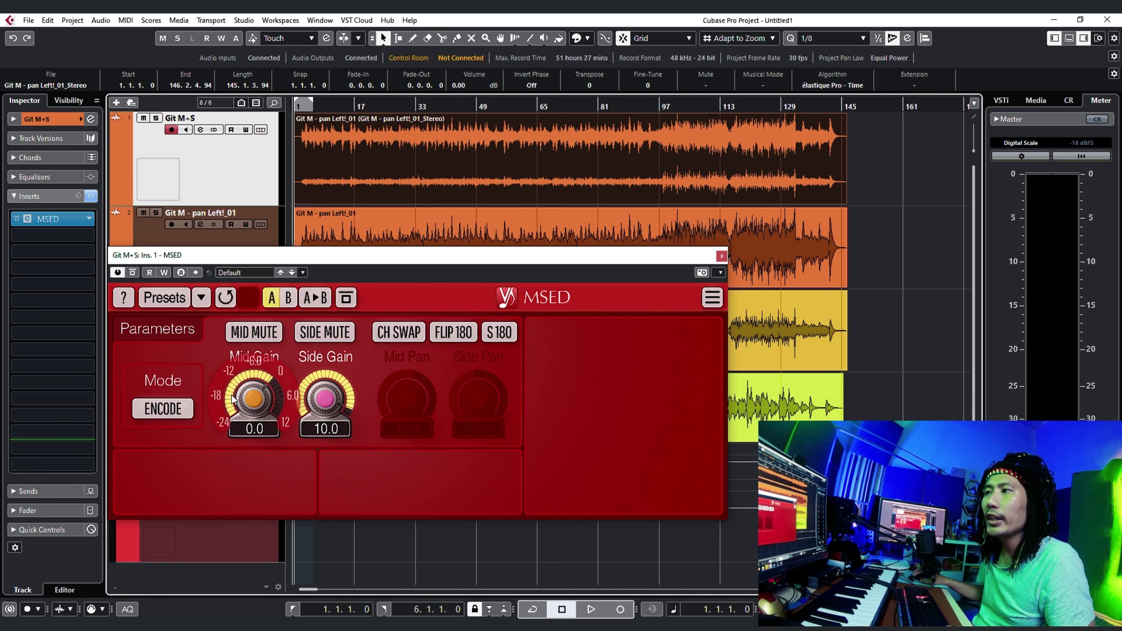
# Step: Play the project while trying Mid Gain at -3.2, Side Gain at -24.0 and Mid Gain at 10.1
pyautogui.moveTo(234, 399); pyautogui.dragTo(235, 389)
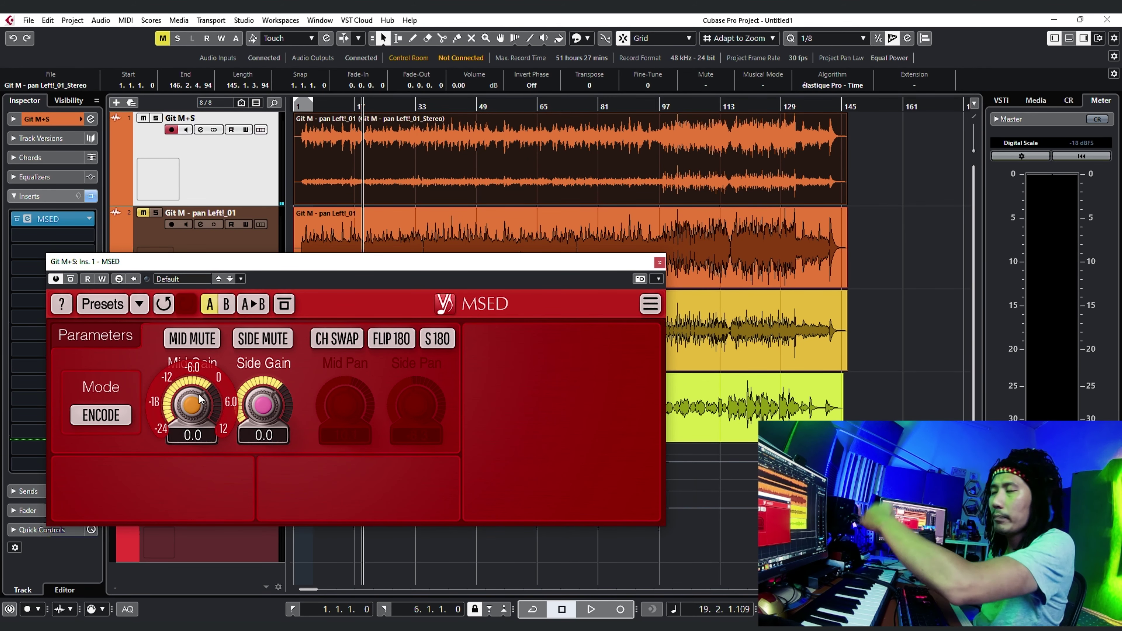
pyautogui.press('space')
pyautogui.moveTo(201, 399)
pyautogui.mouseDown()
pyautogui.moveTo(185, 421)
pyautogui.moveTo(185, 397)
pyautogui.mouseUp()
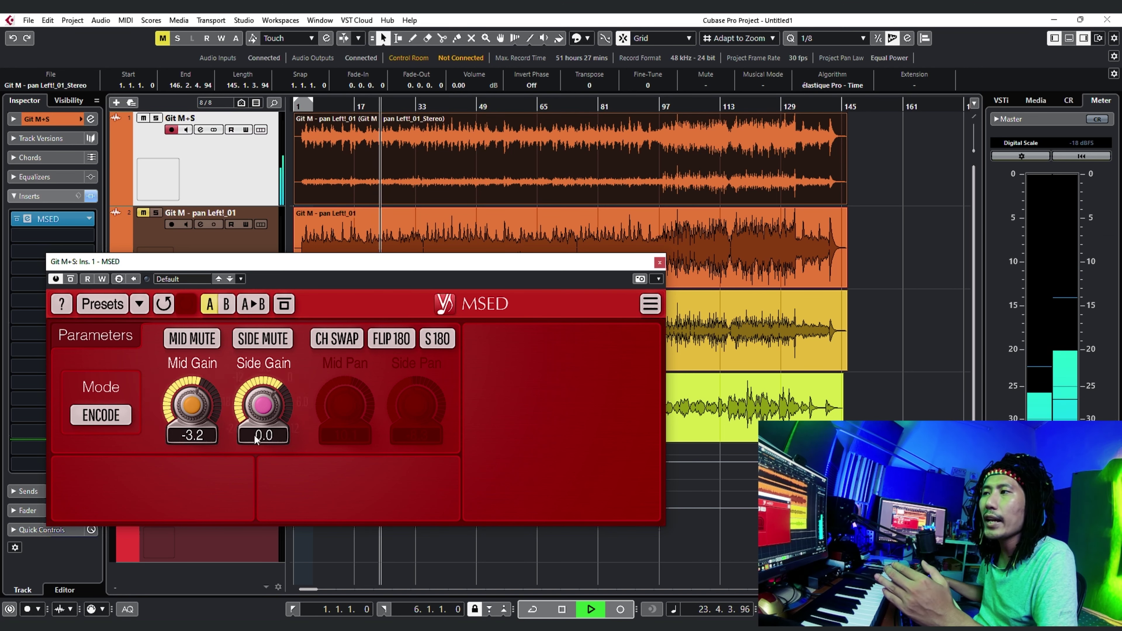
pyautogui.moveTo(263, 404); pyautogui.dragTo(263, 431)
pyautogui.moveTo(192, 405); pyautogui.dragTo(191, 389)
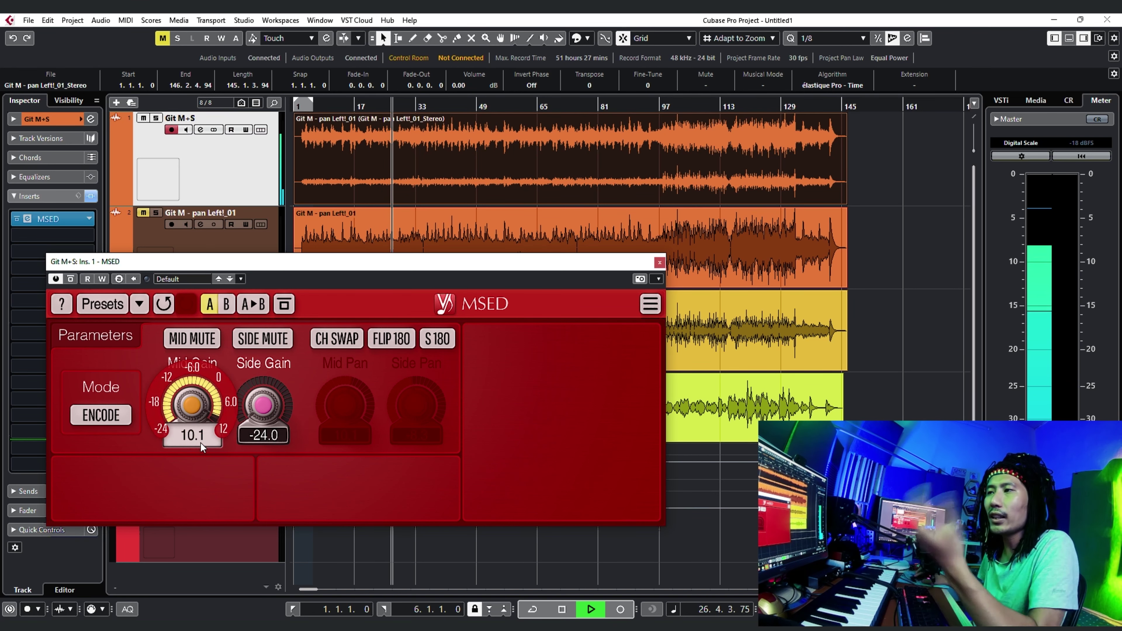
# Step: Reset Side Gain and Mid Gain to 0.0 and stop playback
pyautogui.click(194, 437)
pyautogui.click(254, 439)
pyautogui.write('0')
pyautogui.press('Return')
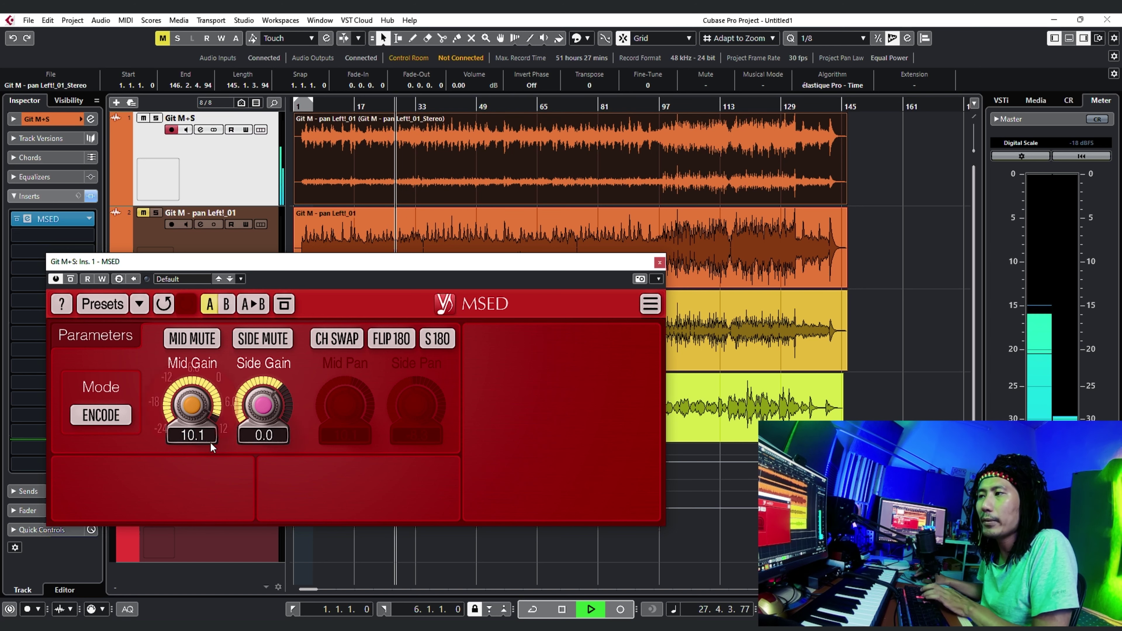
pyautogui.click(199, 440)
pyautogui.write('0')
pyautogui.press('Return')
pyautogui.press('space')
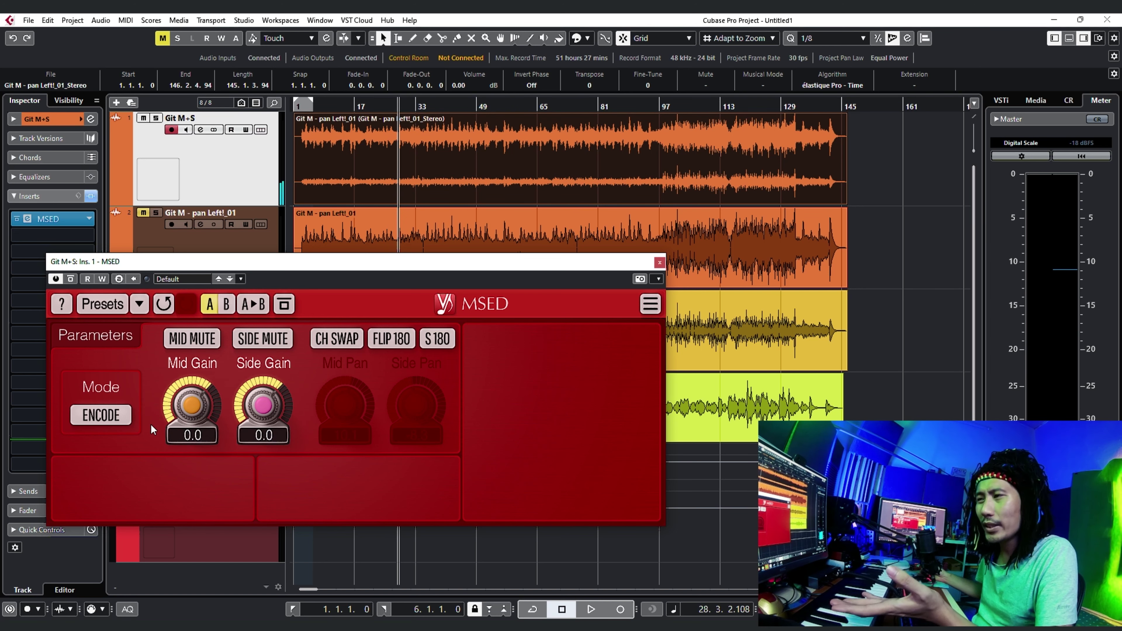
# Step: Set the MSED mode to Decode and reset Side Pan and Mid Pan to 0.0
pyautogui.click(124, 415)
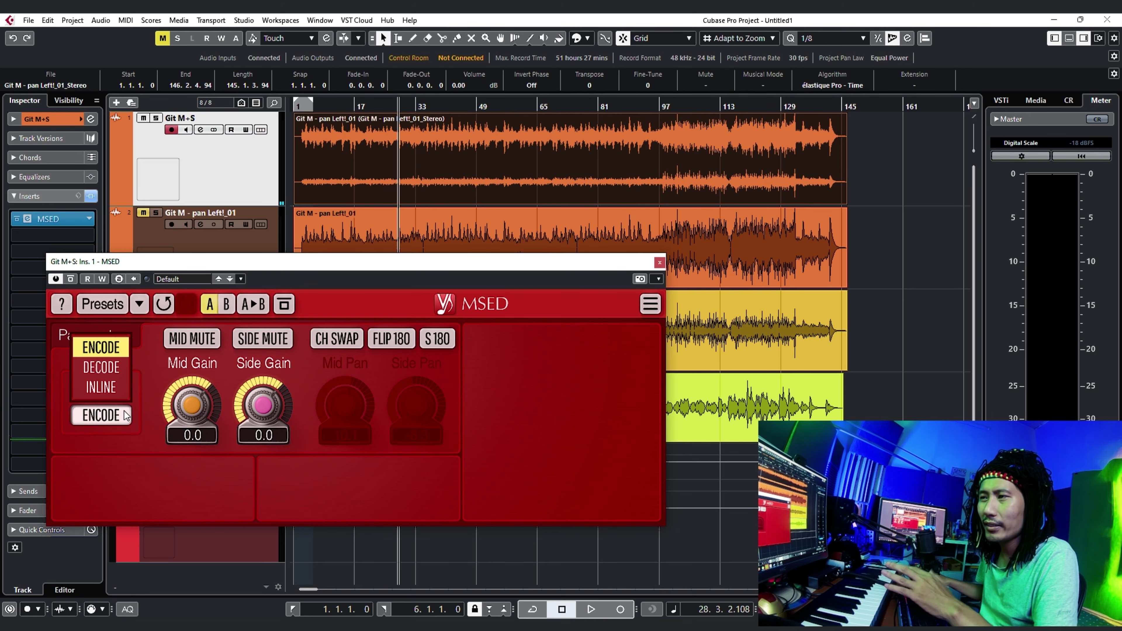
pyautogui.click(120, 366)
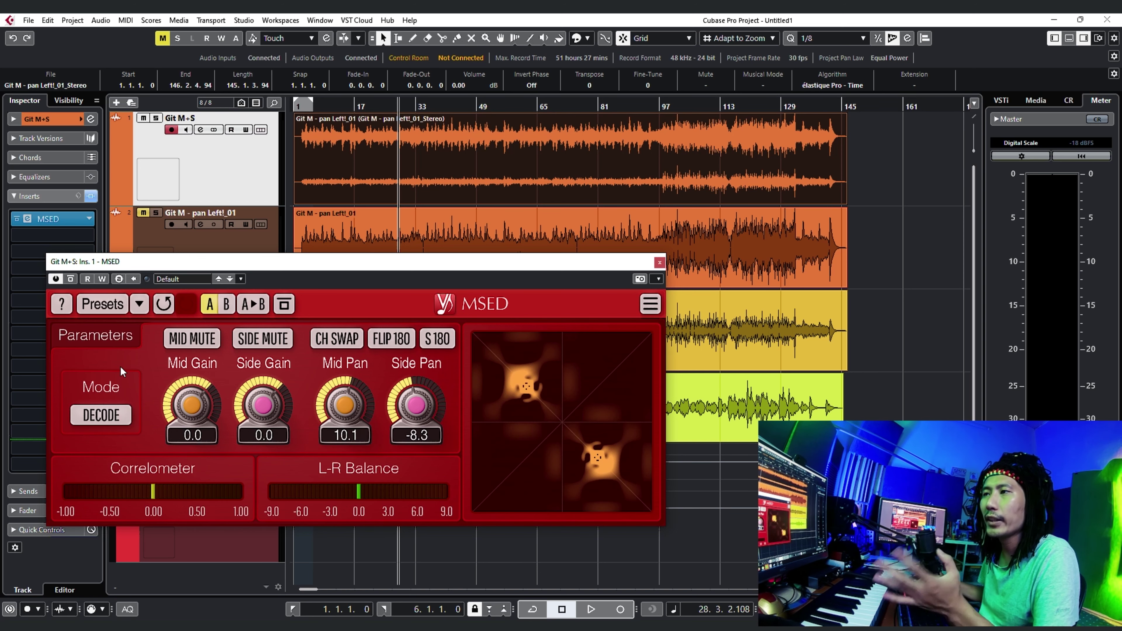
pyautogui.moveTo(334, 268); pyautogui.dragTo(397, 227)
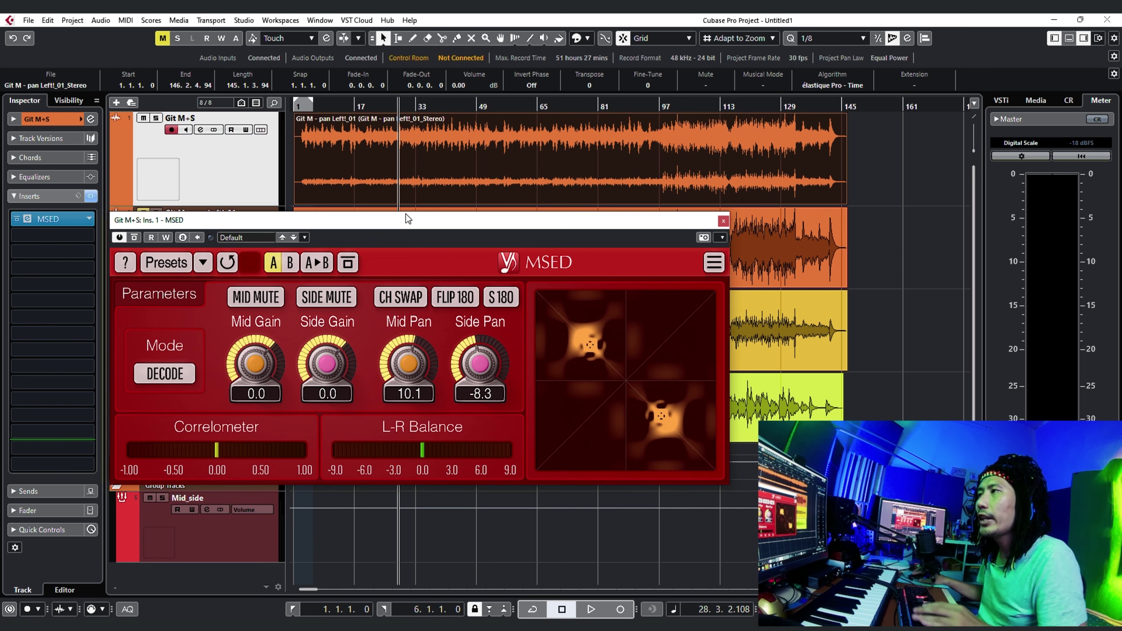
pyautogui.keyDown('ctrl'); pyautogui.click(498, 400); pyautogui.keyUp('ctrl')
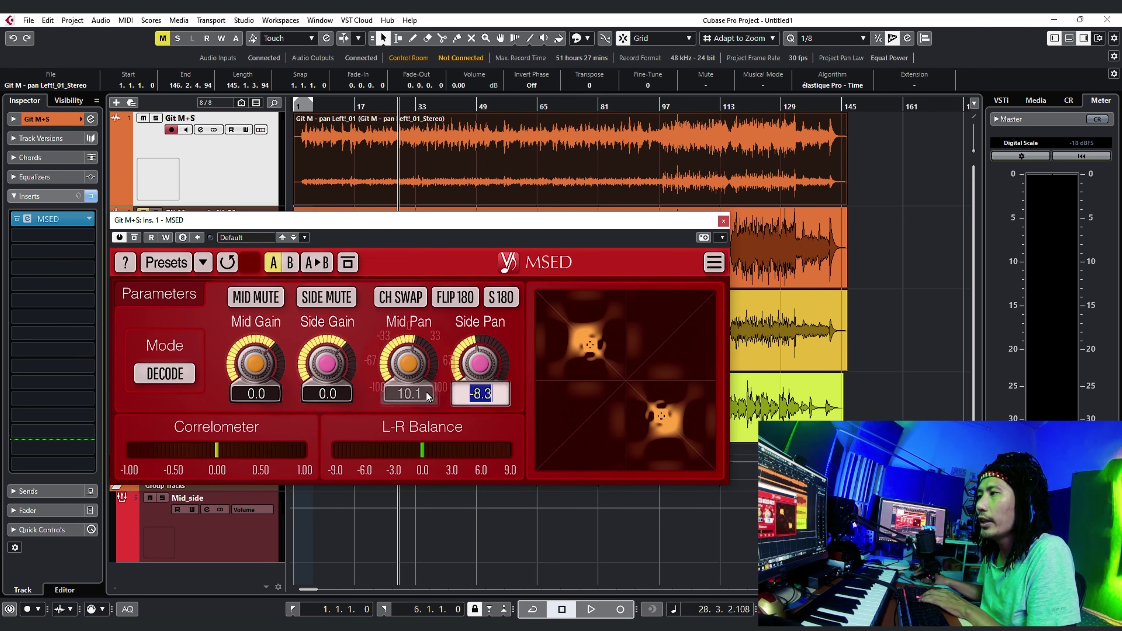
pyautogui.doubleClick(419, 395)
pyautogui.press('Return')
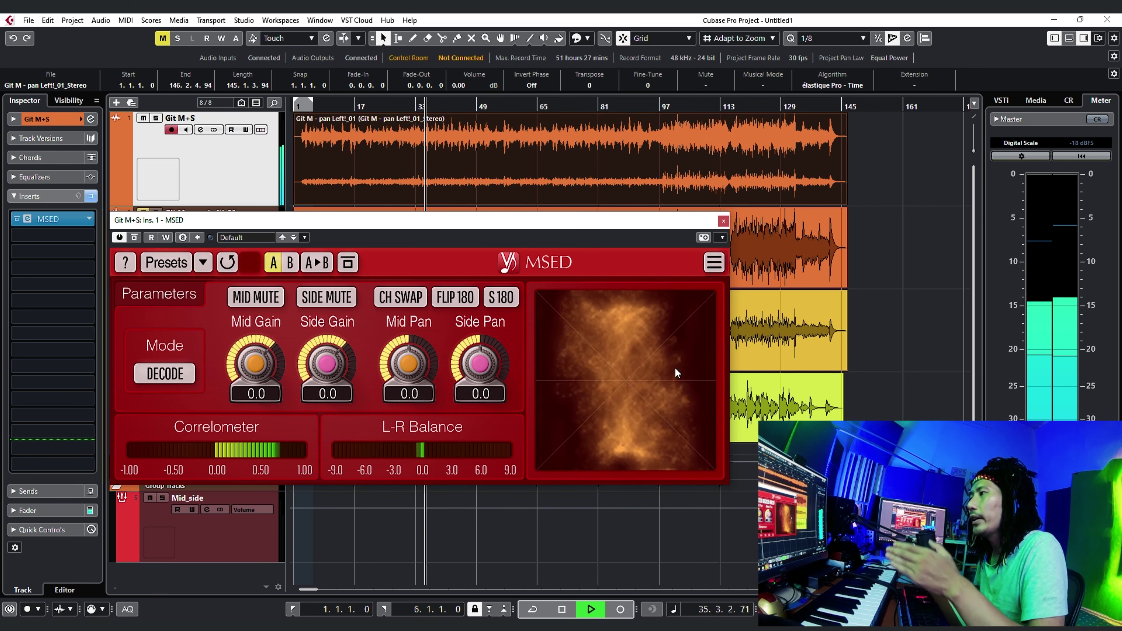
# Step: During playback, try Side Gain at -24.0, and Mid Gain at -24.0 with Side Gain at 10.6
pyautogui.moveTo(333, 357)
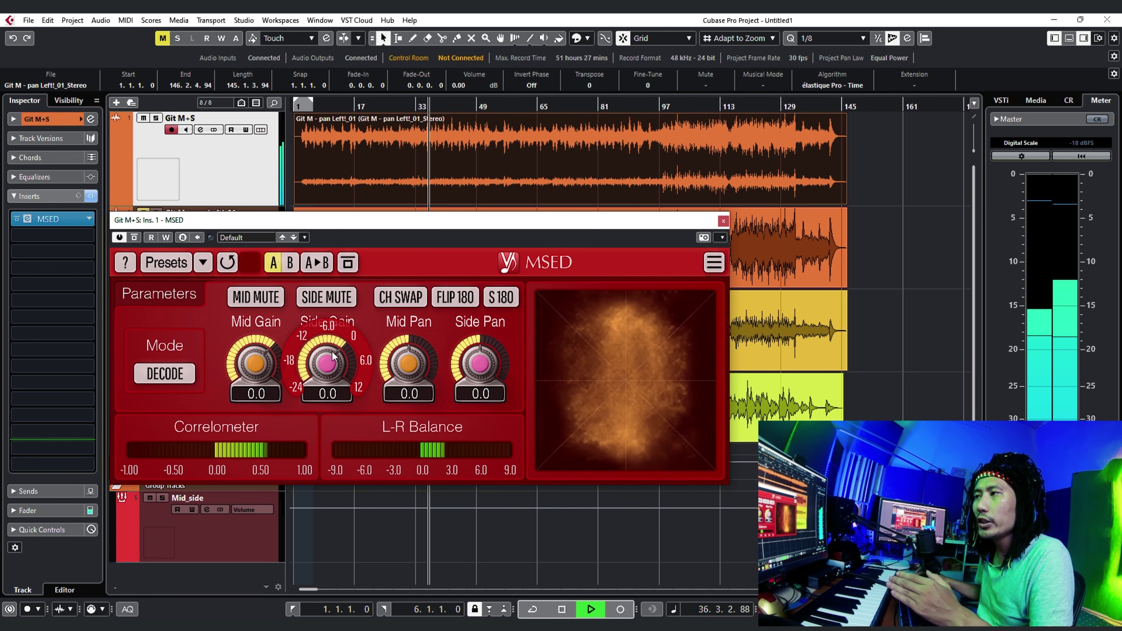
pyautogui.moveTo(333, 357); pyautogui.dragTo(333, 400)
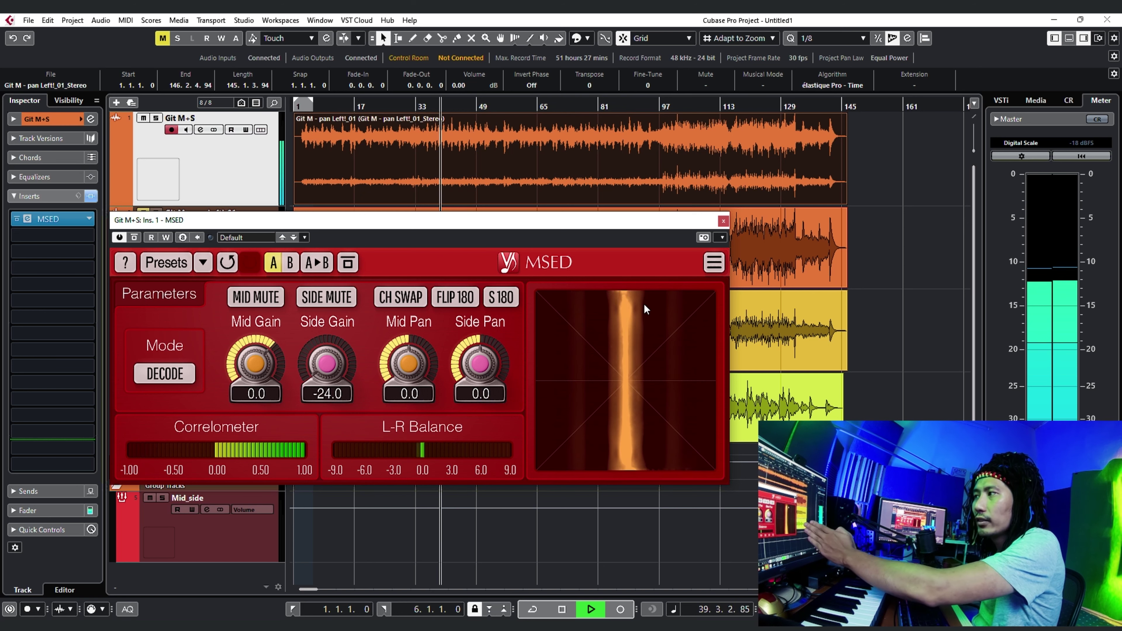
pyautogui.moveTo(255, 363); pyautogui.dragTo(255, 399)
pyautogui.moveTo(327, 363); pyautogui.dragTo(327, 312)
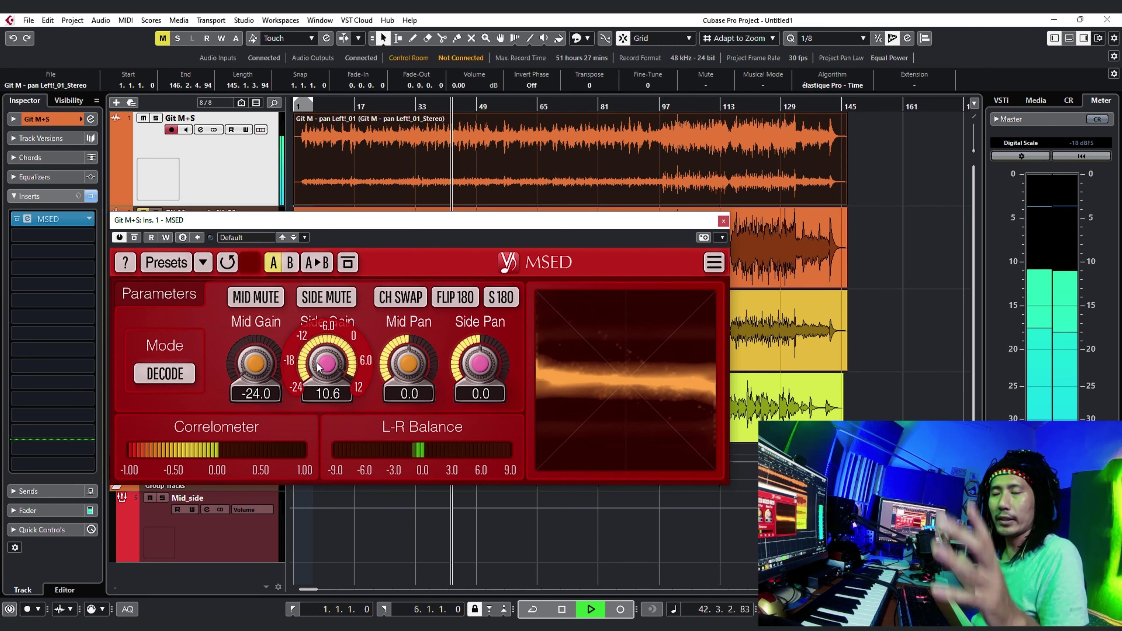
# Step: Reset Side Gain to 0 and raise Mid Gain to 5.8
pyautogui.doubleClick(327, 393)
pyautogui.write('0')
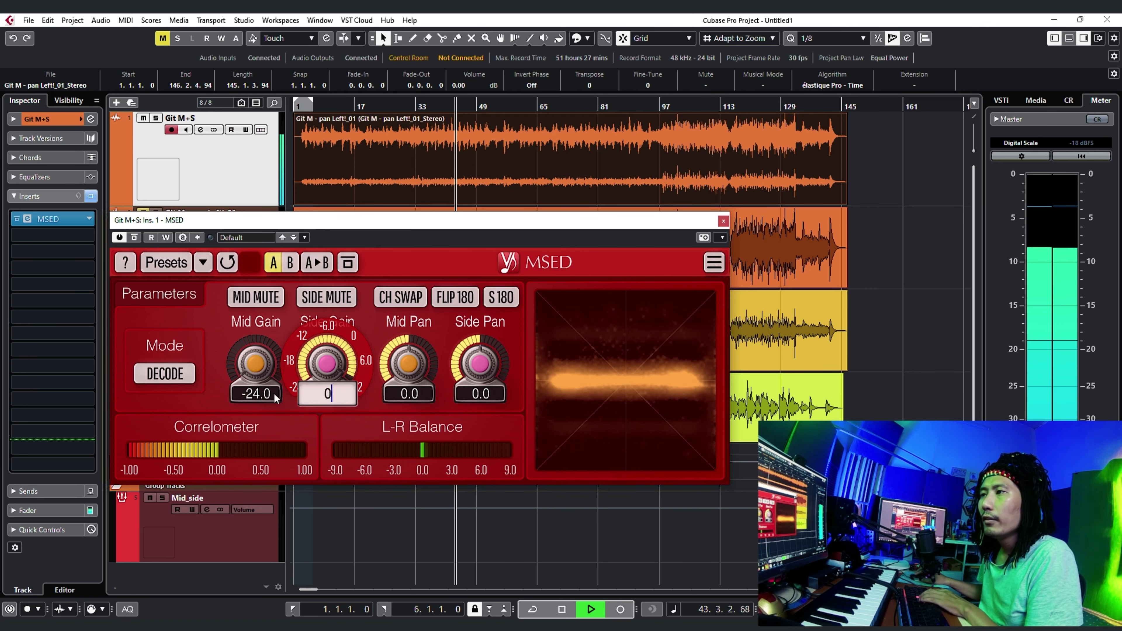
pyautogui.moveTo(275, 397); pyautogui.dragTo(265, 373)
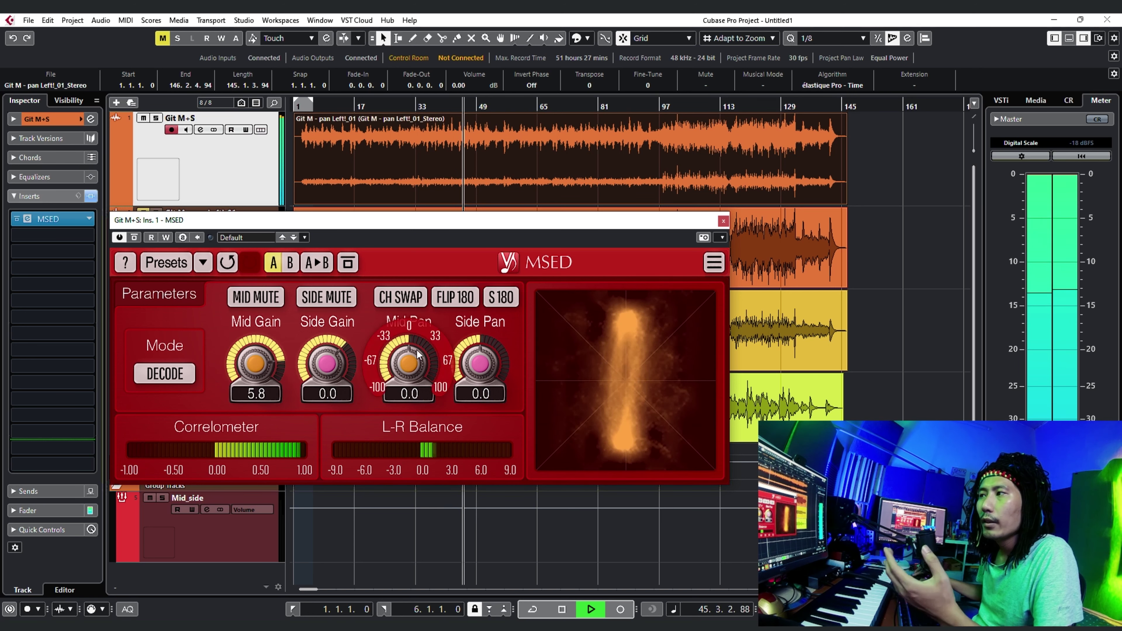
# Step: Try Mid Pan at 45.0 and reset it to 0
pyautogui.moveTo(417, 354)
pyautogui.mouseDown()
pyautogui.moveTo(417, 413)
pyautogui.moveTo(418, 294)
pyautogui.moveTo(417, 349)
pyautogui.mouseUp()
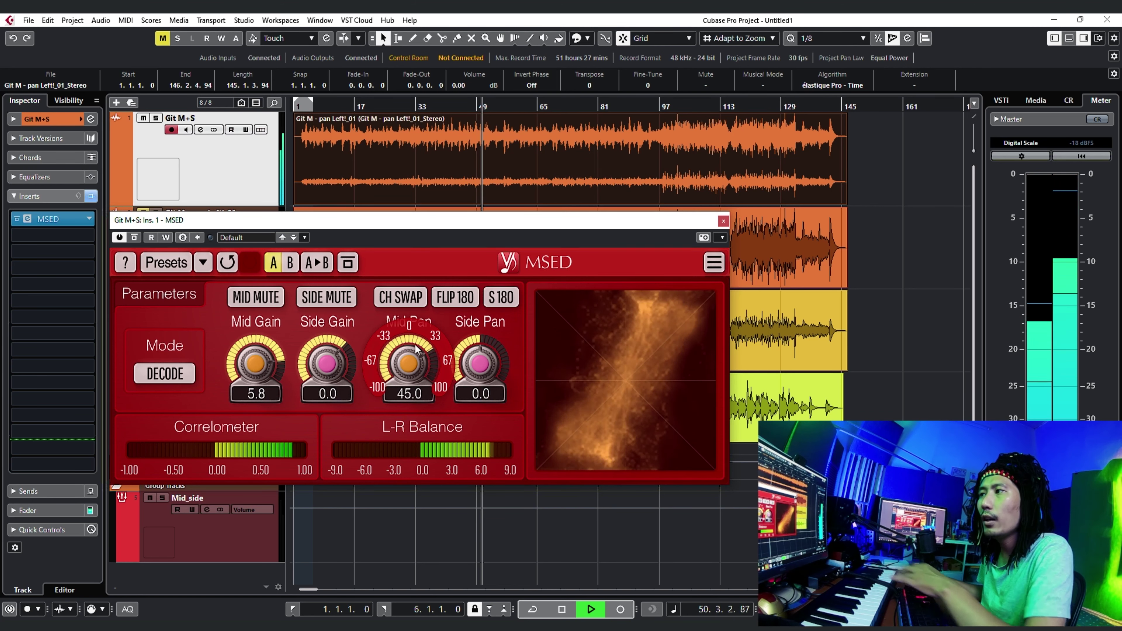
pyautogui.doubleClick(415, 393)
pyautogui.write('0')
pyautogui.press('Return')
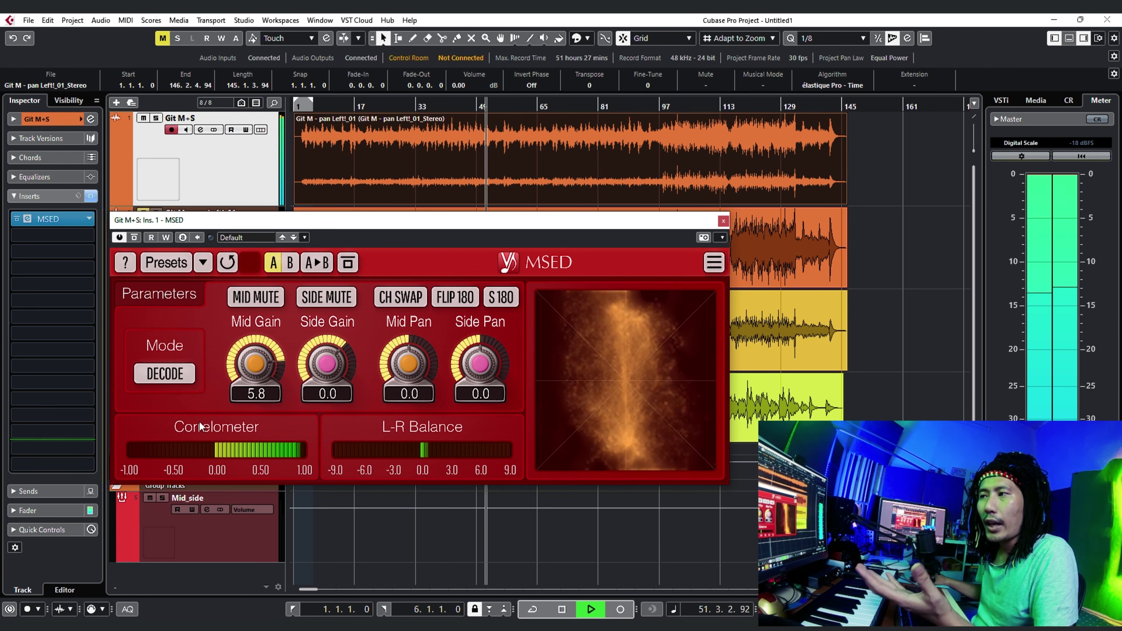
# Step: Try Mid Gain at 5.5 with Side Gain at -22.0, and Mid Gain at -24.0 with Side Gain at -16.8
pyautogui.scroll(-3, 249, 387)
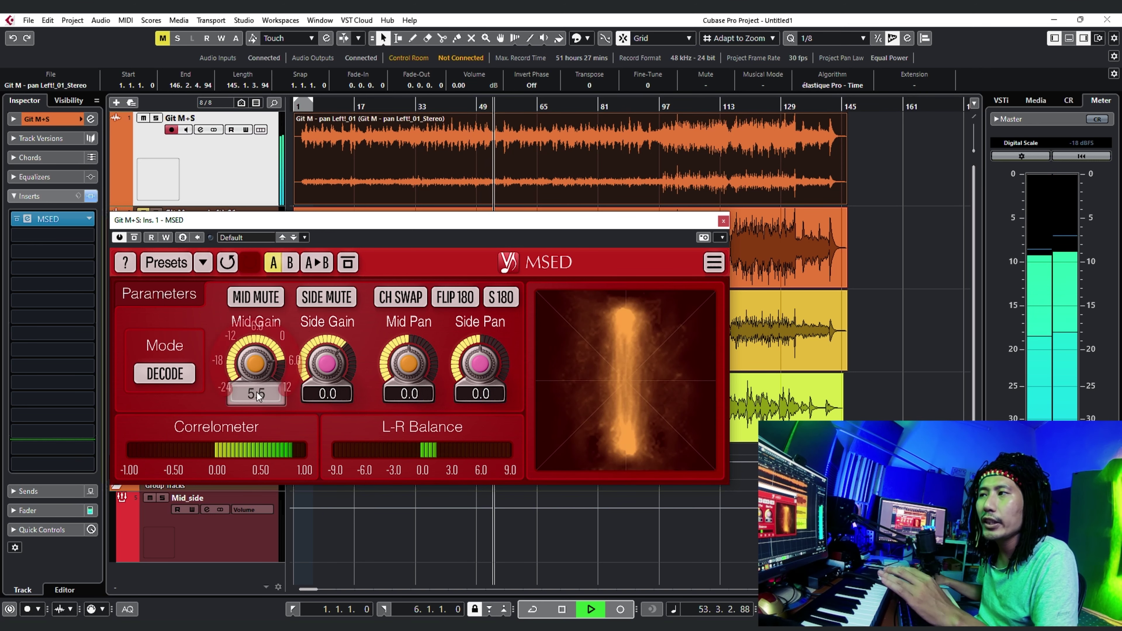
pyautogui.moveTo(327, 363); pyautogui.dragTo(327, 398)
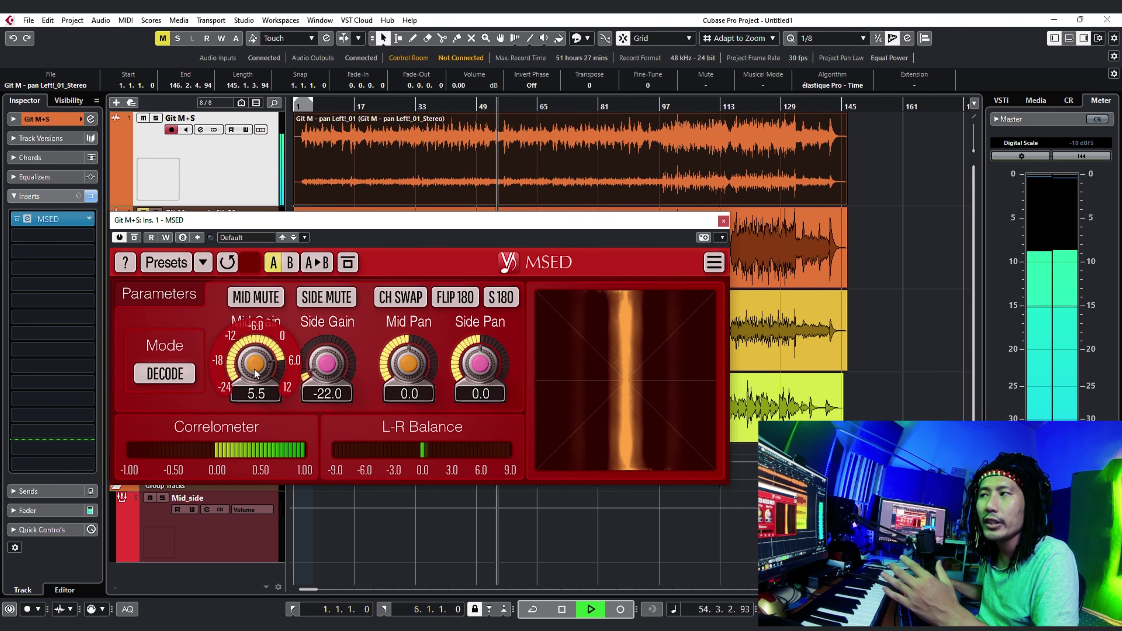
pyautogui.moveTo(256, 374); pyautogui.dragTo(256, 420)
pyautogui.moveTo(327, 363)
pyautogui.mouseDown()
pyautogui.moveTo(327, 339)
pyautogui.moveTo(327, 358)
pyautogui.mouseUp()
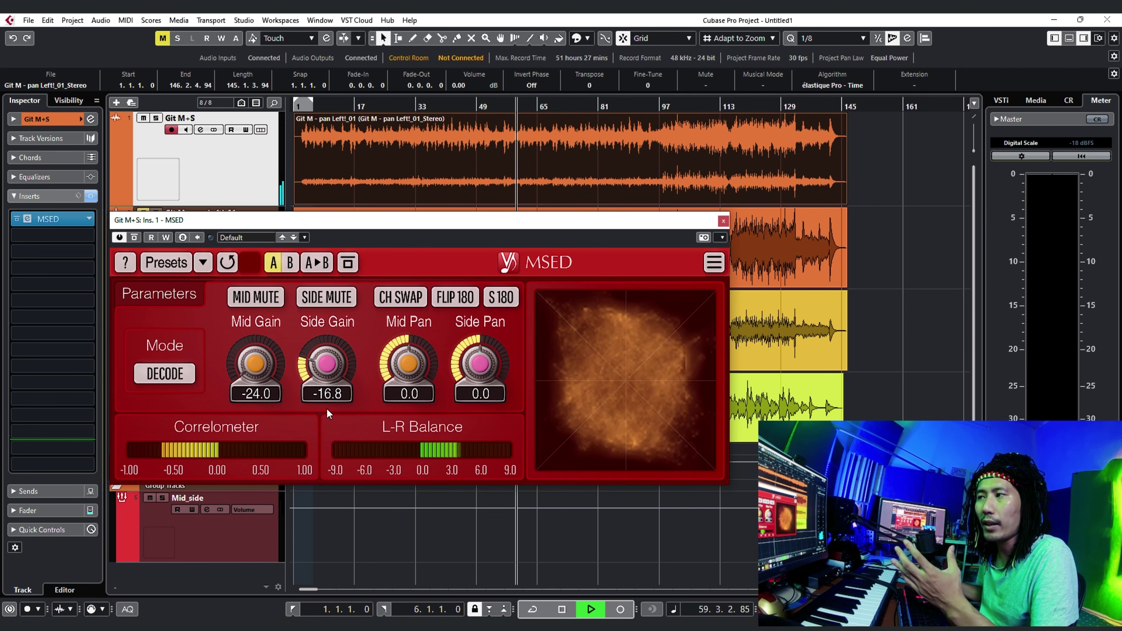
# Step: Reset the mid and side gains to 0.0 and stop playback
pyautogui.doubleClick(249, 389)
pyautogui.doubleClick(327, 391)
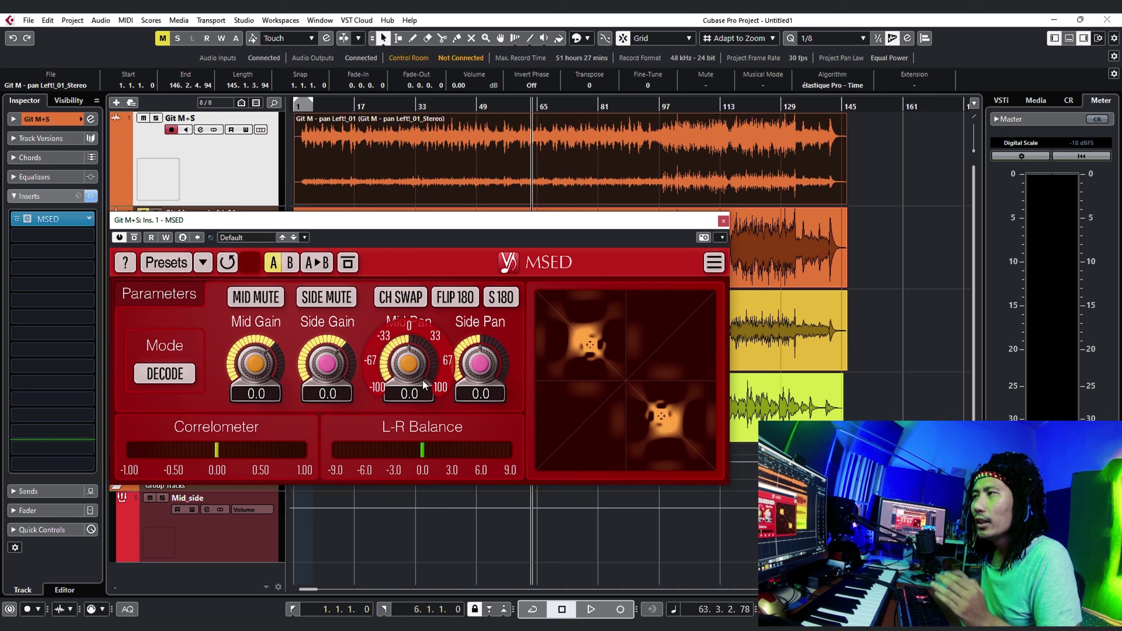
# Step: Solo the Vocals M - pan Left!_01 and Git M+S tracks and play them from bar 15
pyautogui.moveTo(396, 227); pyautogui.dragTo(791, 180)
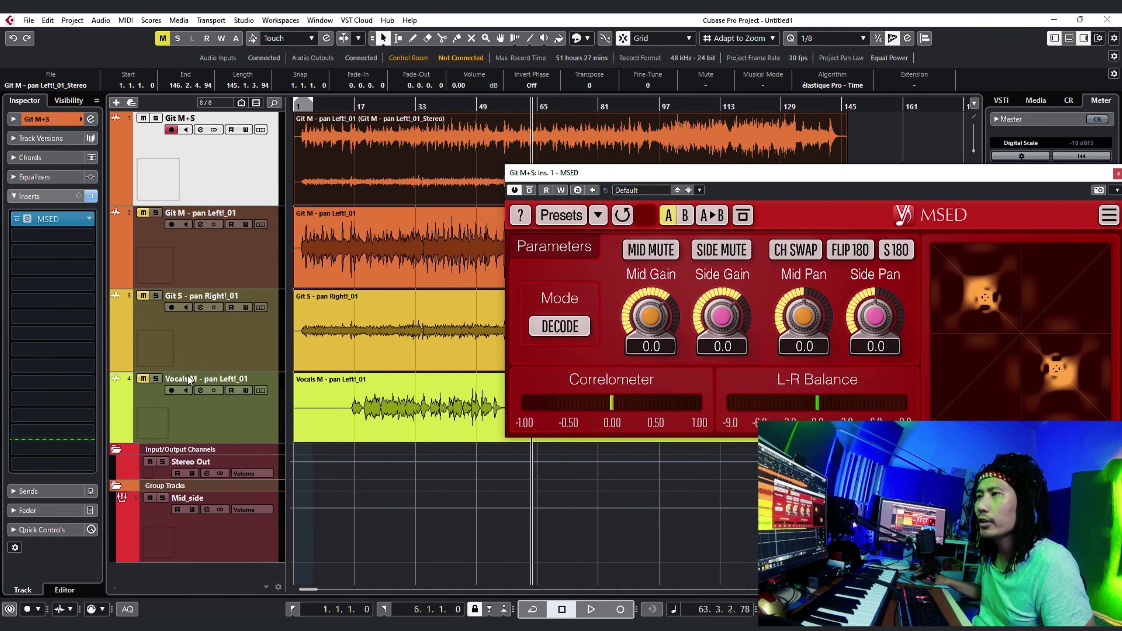
pyautogui.click(156, 378)
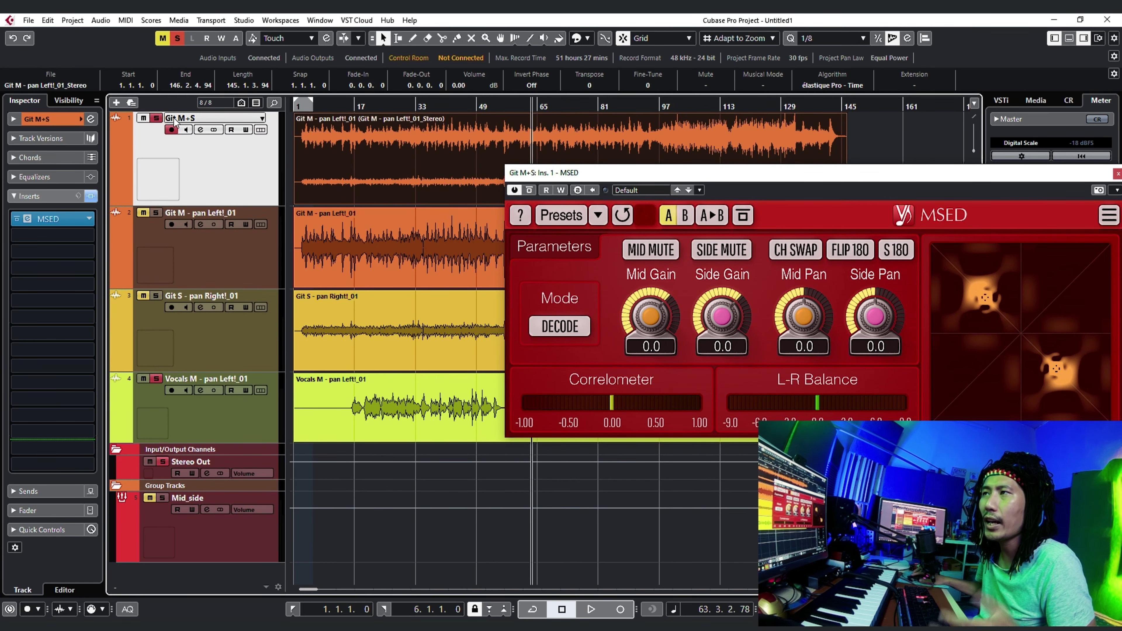
pyautogui.click(351, 117)
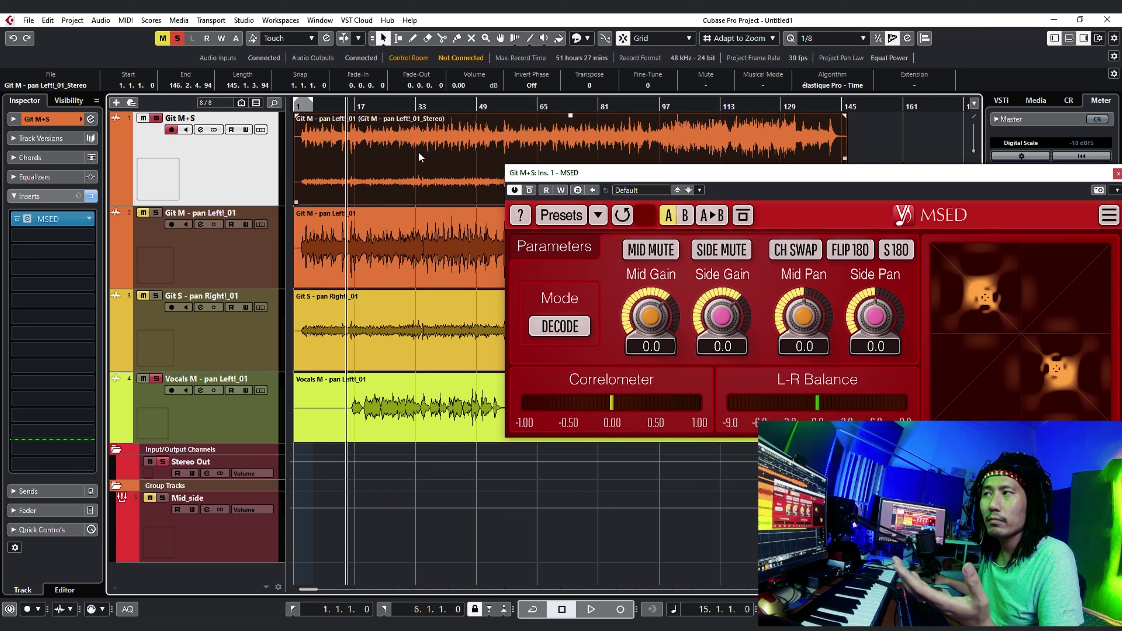
pyautogui.moveTo(542, 170); pyautogui.dragTo(496, 176)
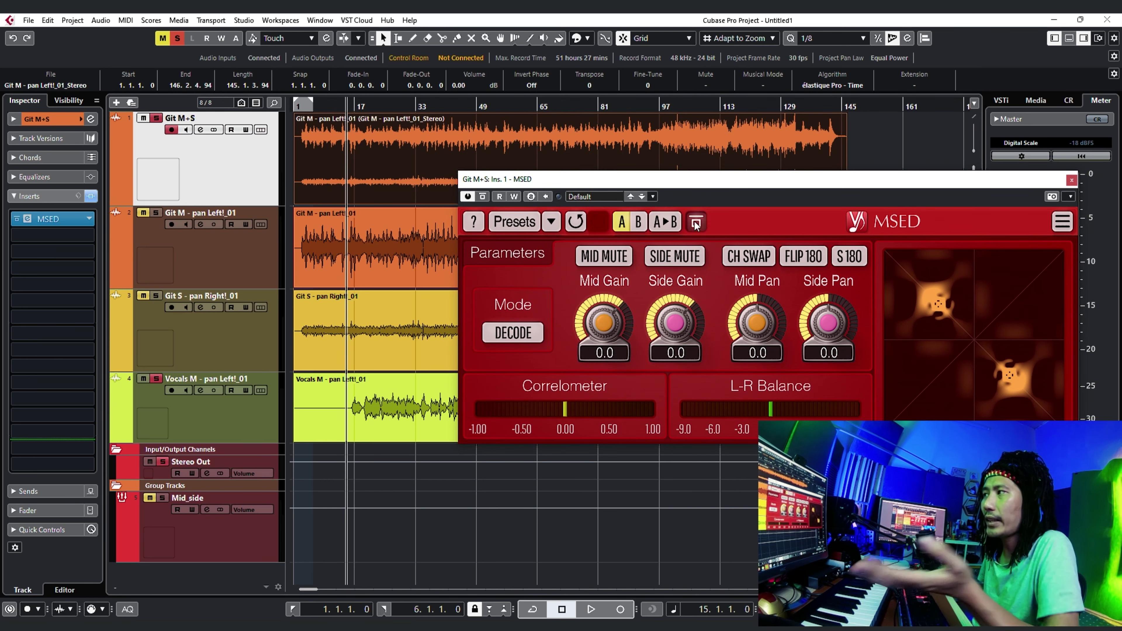
pyautogui.click(396, 153)
pyautogui.press('space')
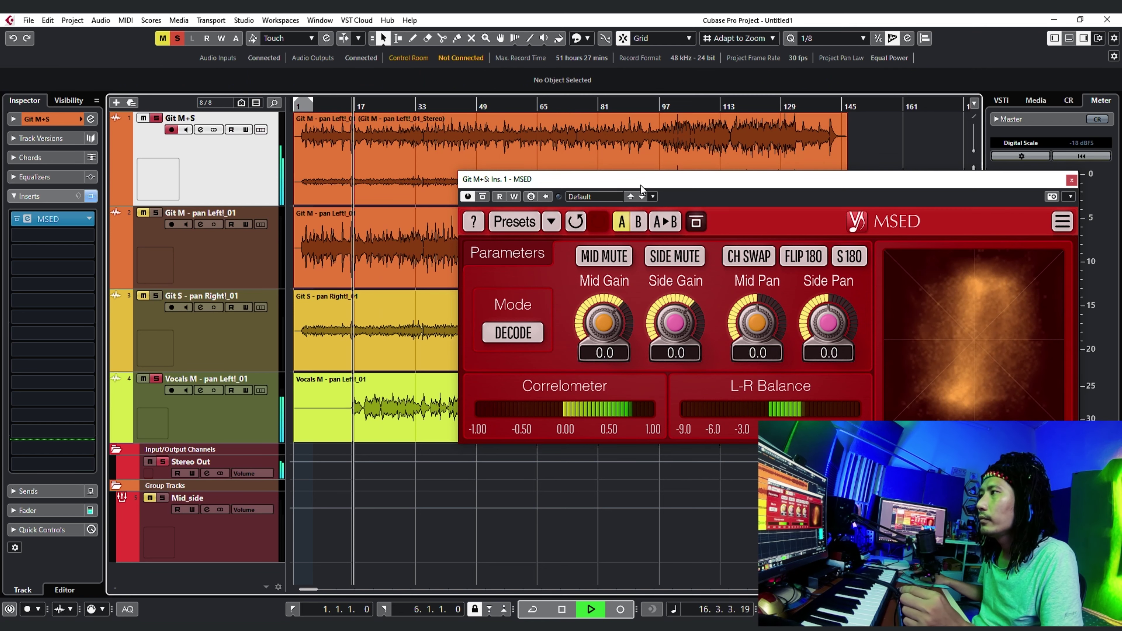
# Step: Compare the soloed guitar and vocals with MSED bypassed and active, ending with the plugin active and playback stopped
pyautogui.moveTo(641, 185); pyautogui.dragTo(647, 159)
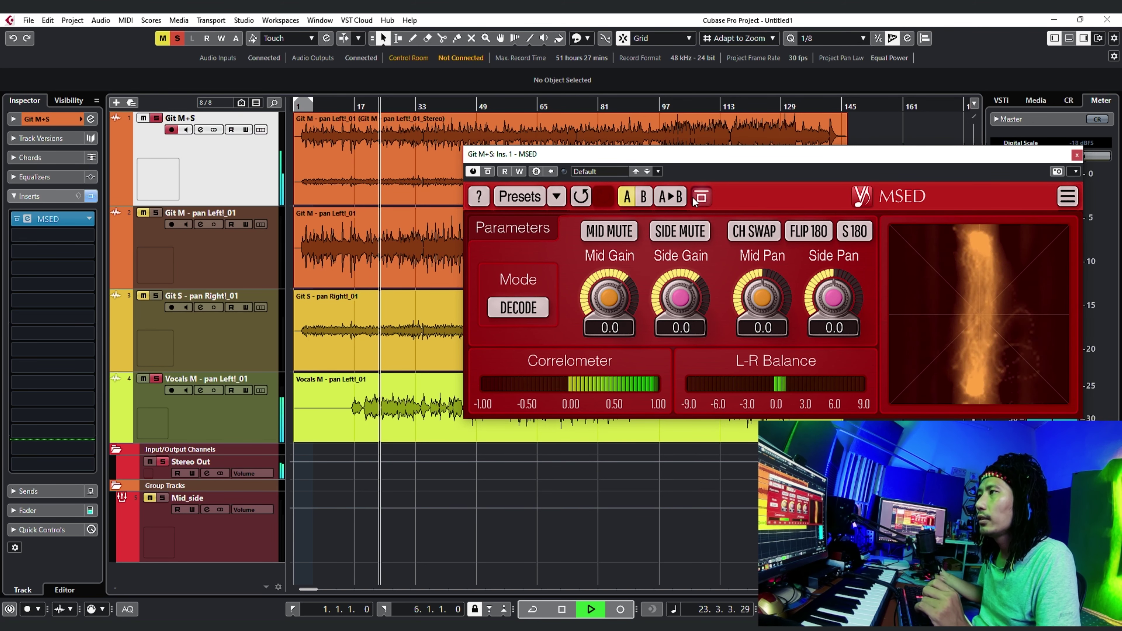
pyautogui.press('space')
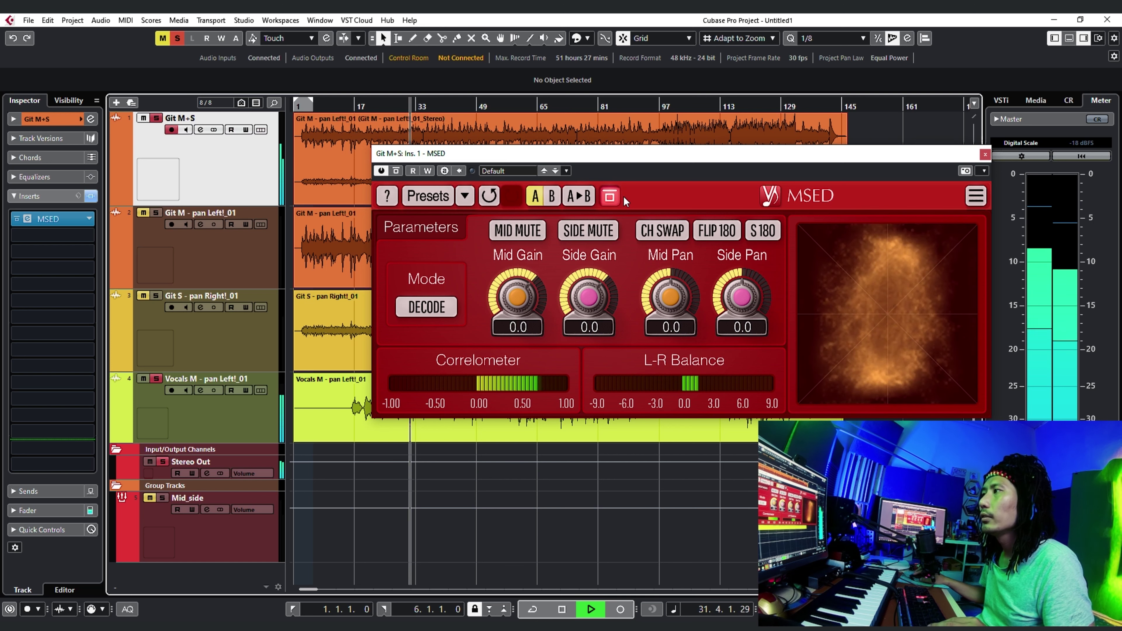
pyautogui.click(615, 198)
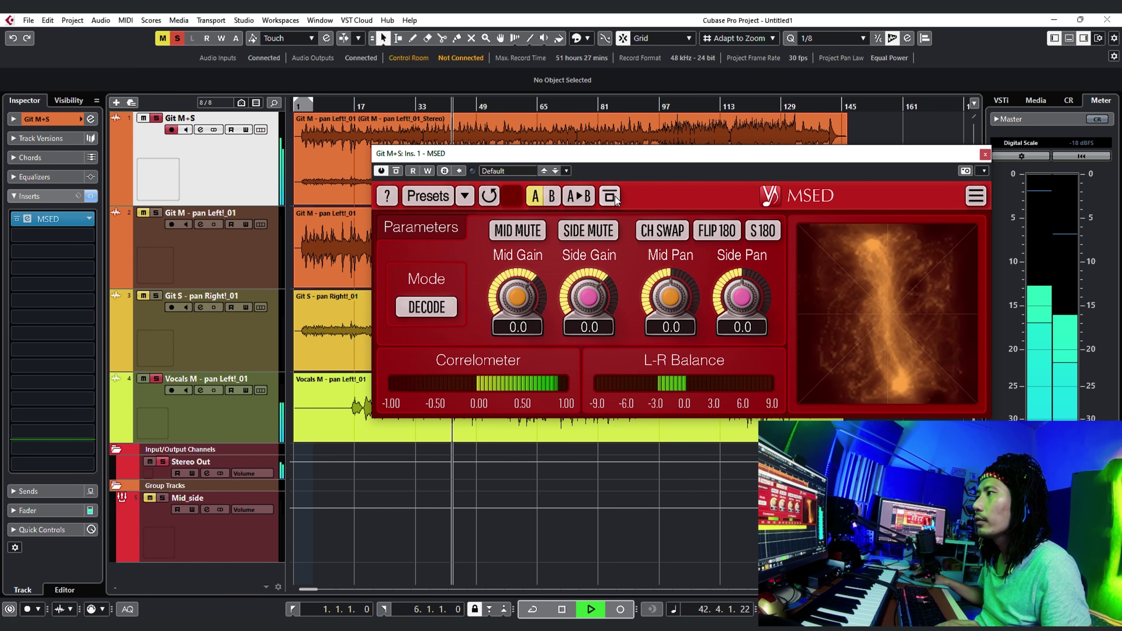
pyautogui.press('space')
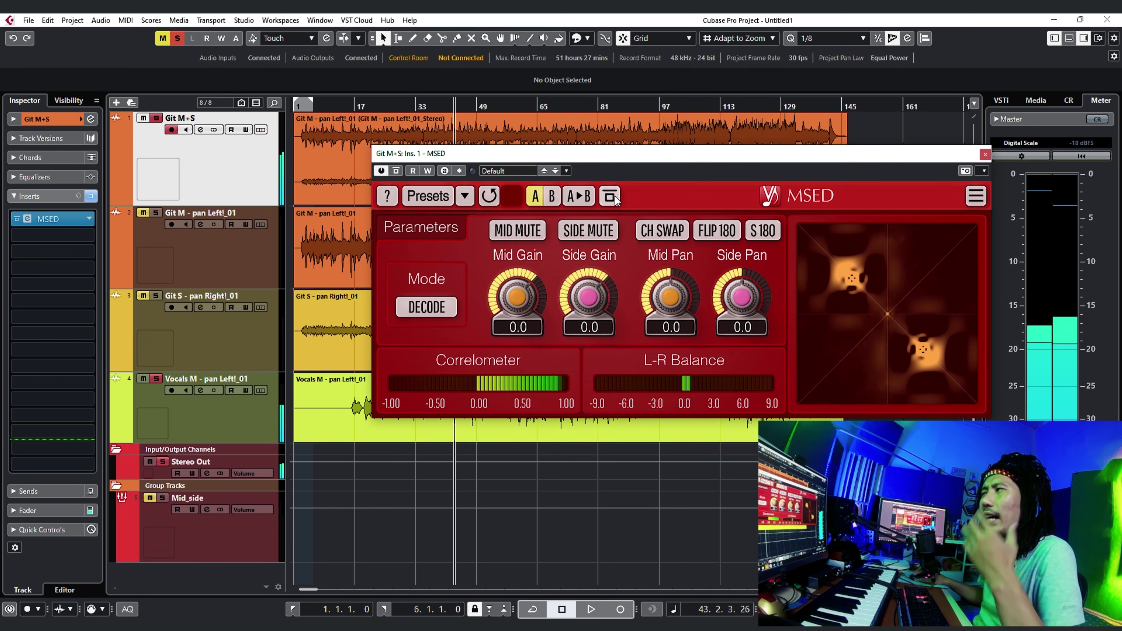
# Step: Play the soloed tracks with Side Gain at -24.0, raise it to 1.0 and stop playback
pyautogui.moveTo(589, 297)
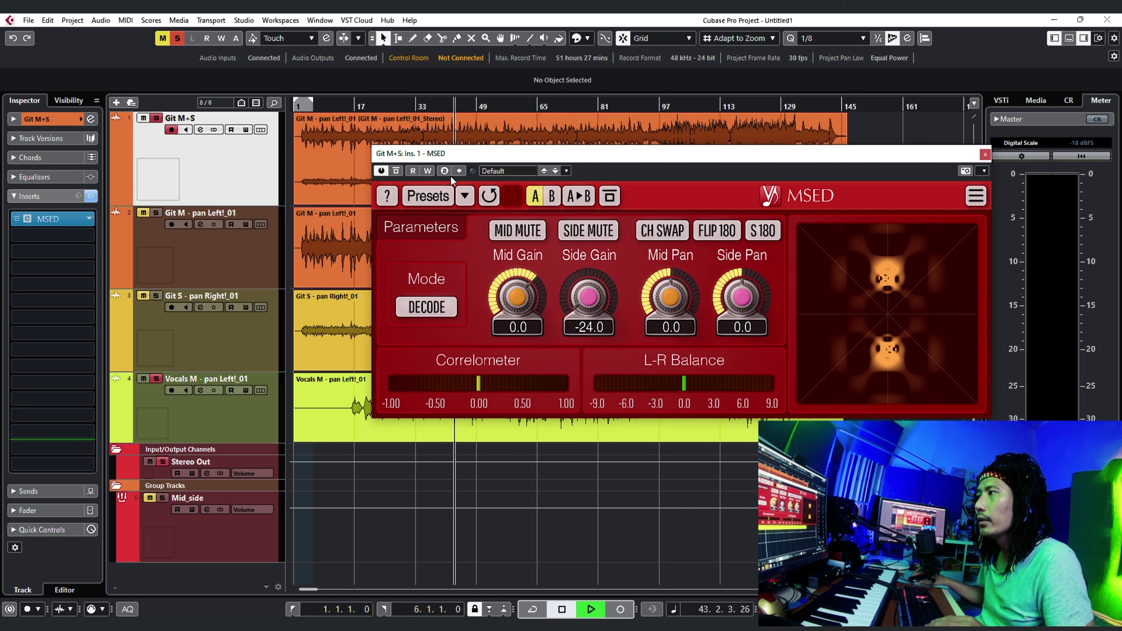
pyautogui.press('space')
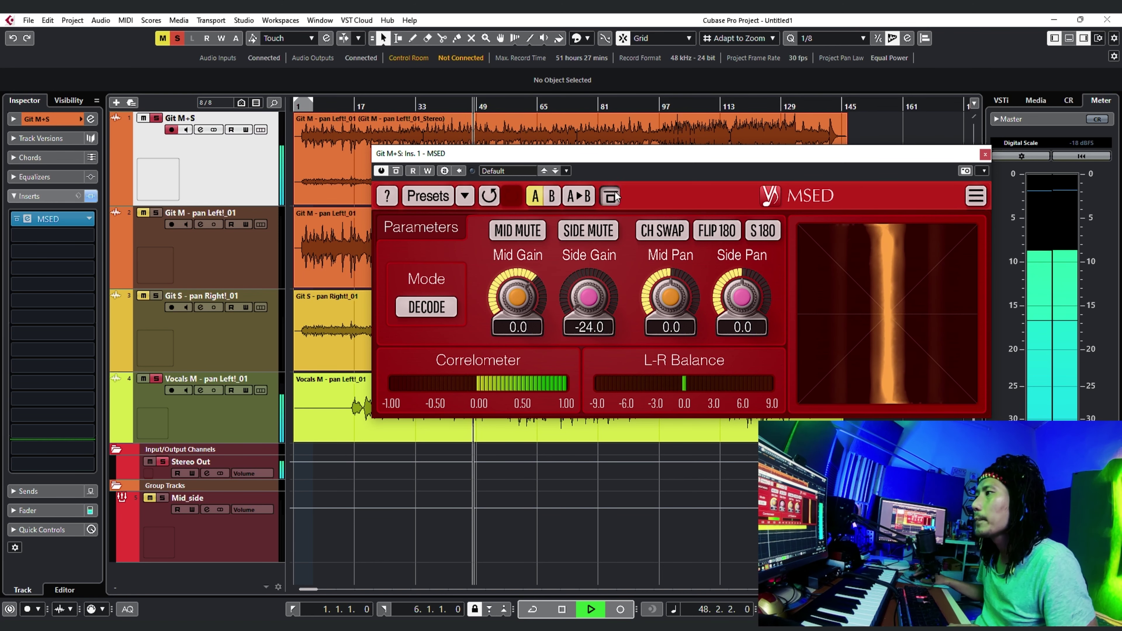
pyautogui.moveTo(588, 297); pyautogui.dragTo(589, 242)
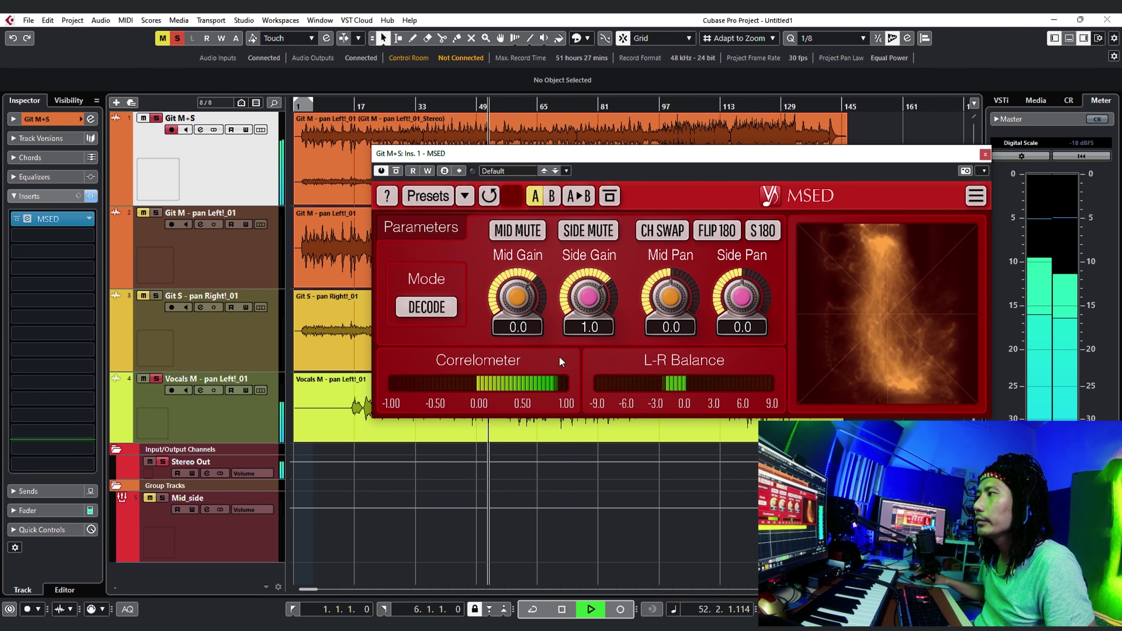
pyautogui.press('space')
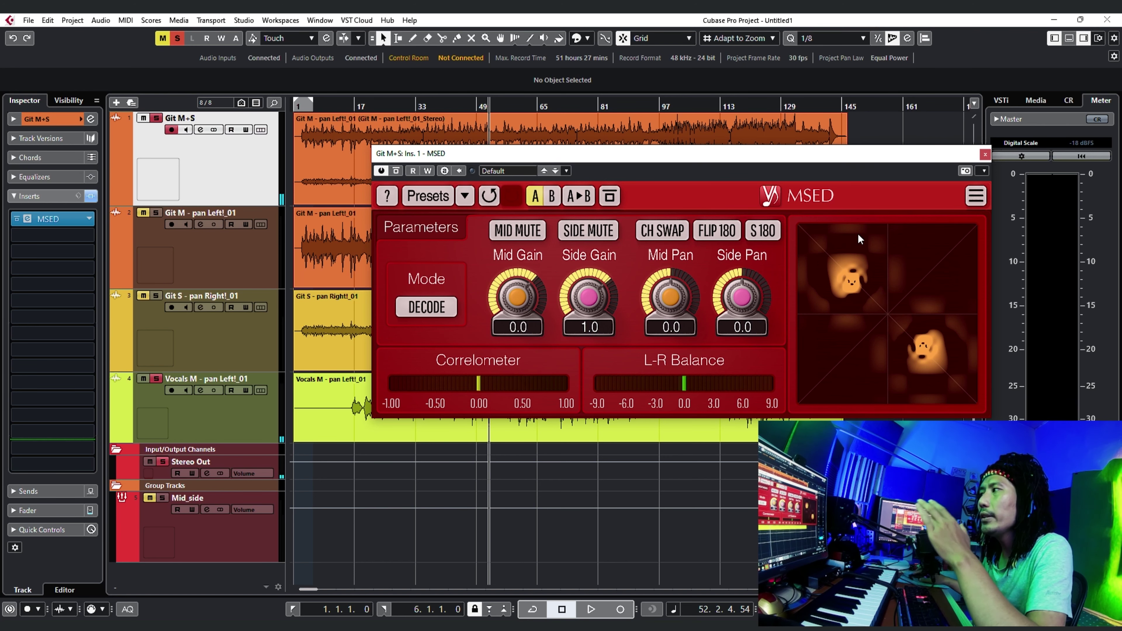
# Step: Play the soloed tracks while lowering Mid Gain to -11.3 and raising Side Gain to 5.4
pyautogui.moveTo(523, 288)
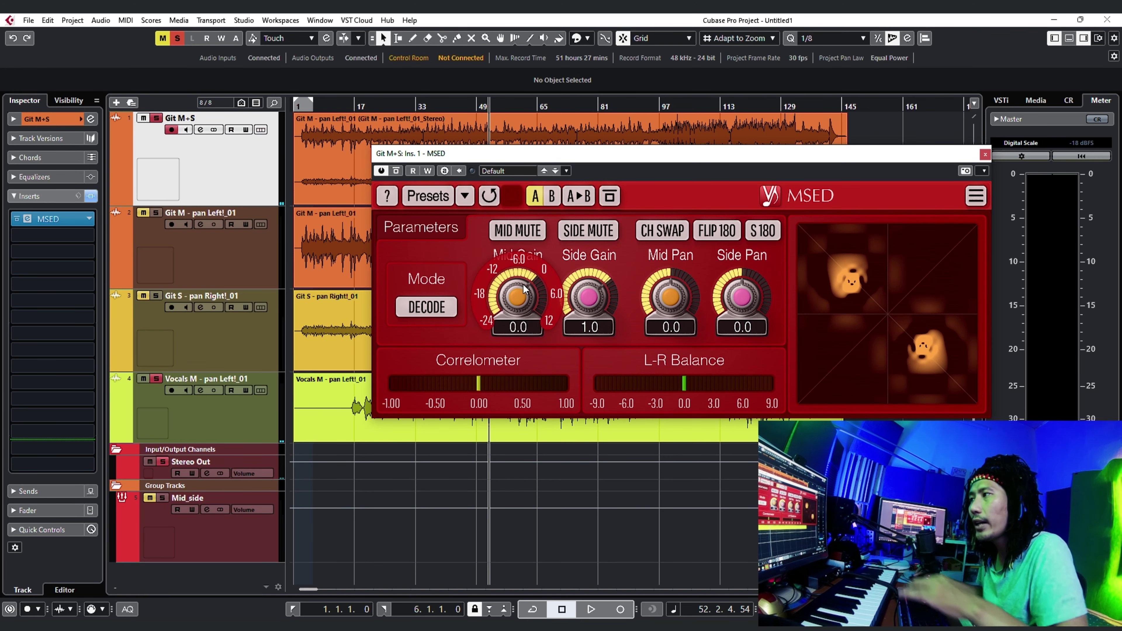
pyautogui.press('space')
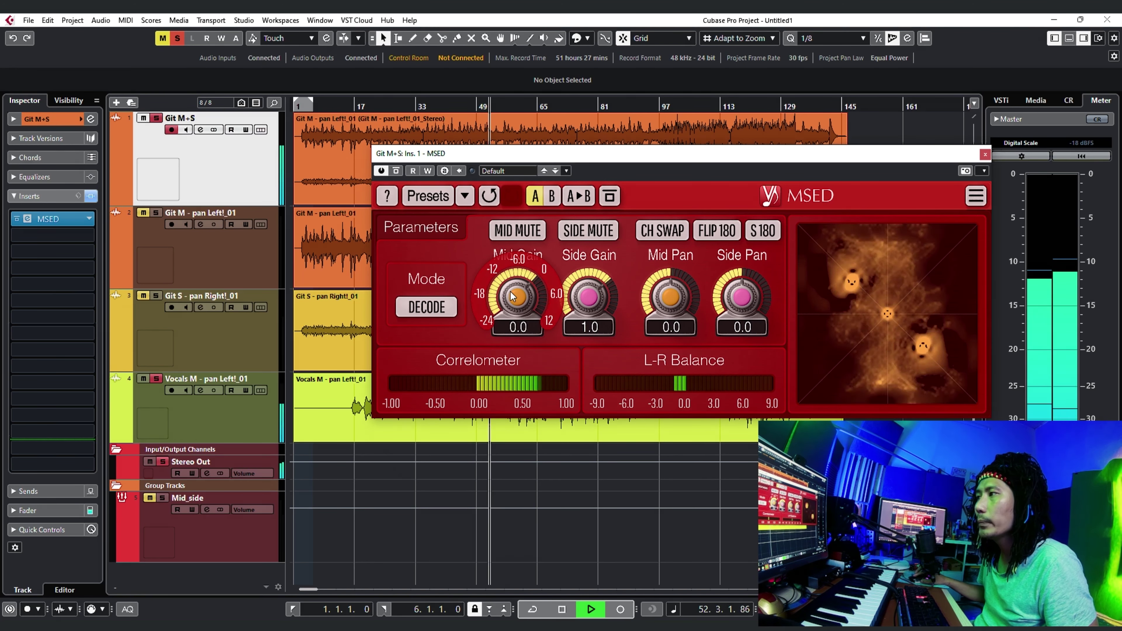
pyautogui.moveTo(506, 297)
pyautogui.mouseDown()
pyautogui.moveTo(506, 313)
pyautogui.moveTo(515, 298)
pyautogui.mouseUp()
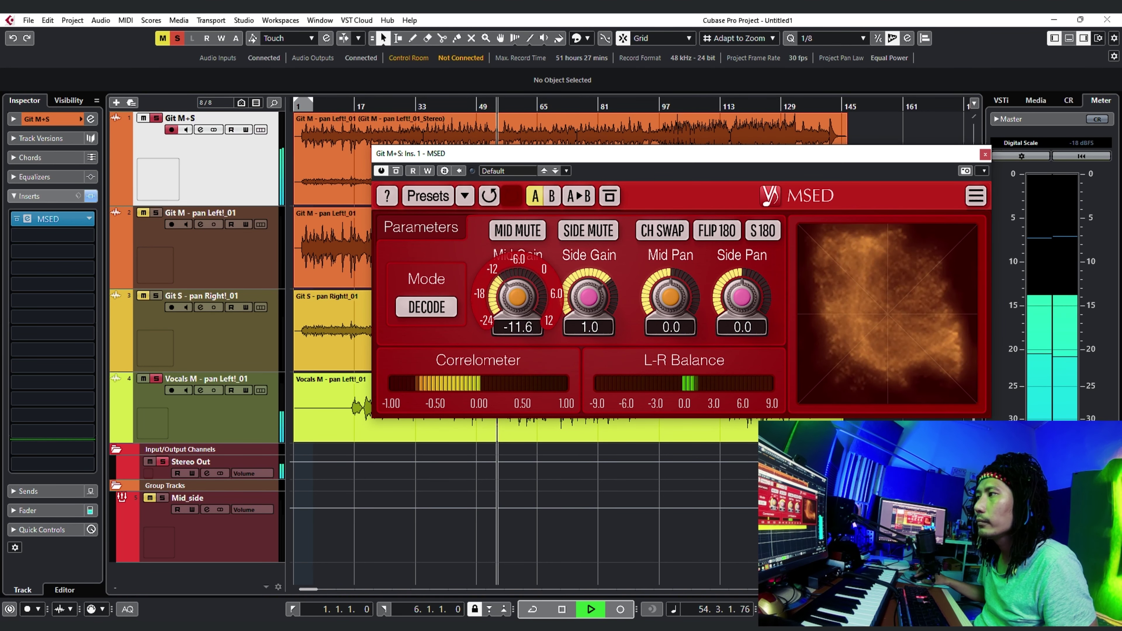
pyautogui.moveTo(589, 296); pyautogui.dragTo(589, 290)
pyautogui.moveTo(515, 298)
pyautogui.mouseDown()
pyautogui.moveTo(548, 266)
pyautogui.moveTo(514, 296)
pyautogui.moveTo(580, 306)
pyautogui.moveTo(516, 302)
pyautogui.mouseUp()
pyautogui.moveTo(589, 297); pyautogui.dragTo(591, 287)
pyautogui.moveTo(517, 297); pyautogui.dragTo(517, 294)
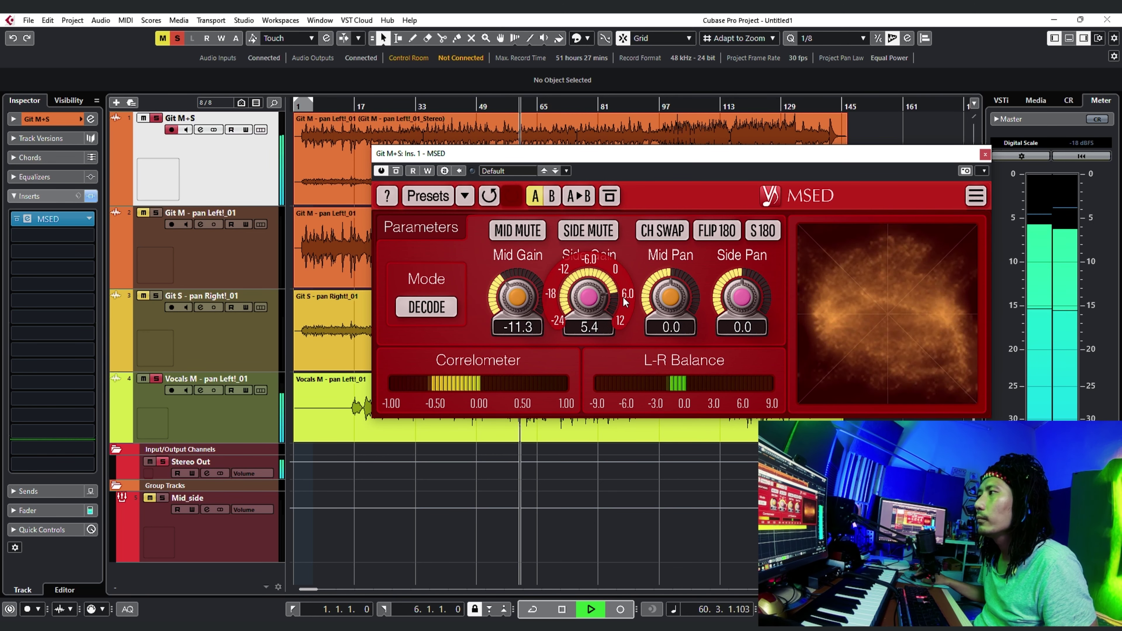
# Step: Stop playback and reset Mid Gain and Side Gain to 0.0
pyautogui.press('space')
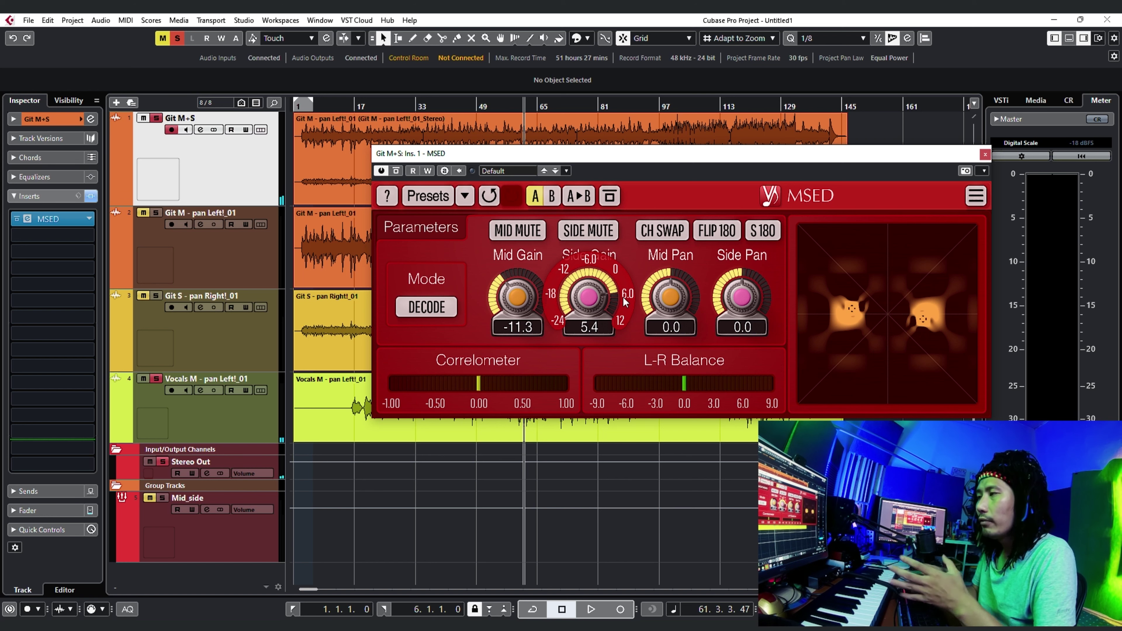
pyautogui.doubleClick(540, 331)
pyautogui.doubleClick(590, 331)
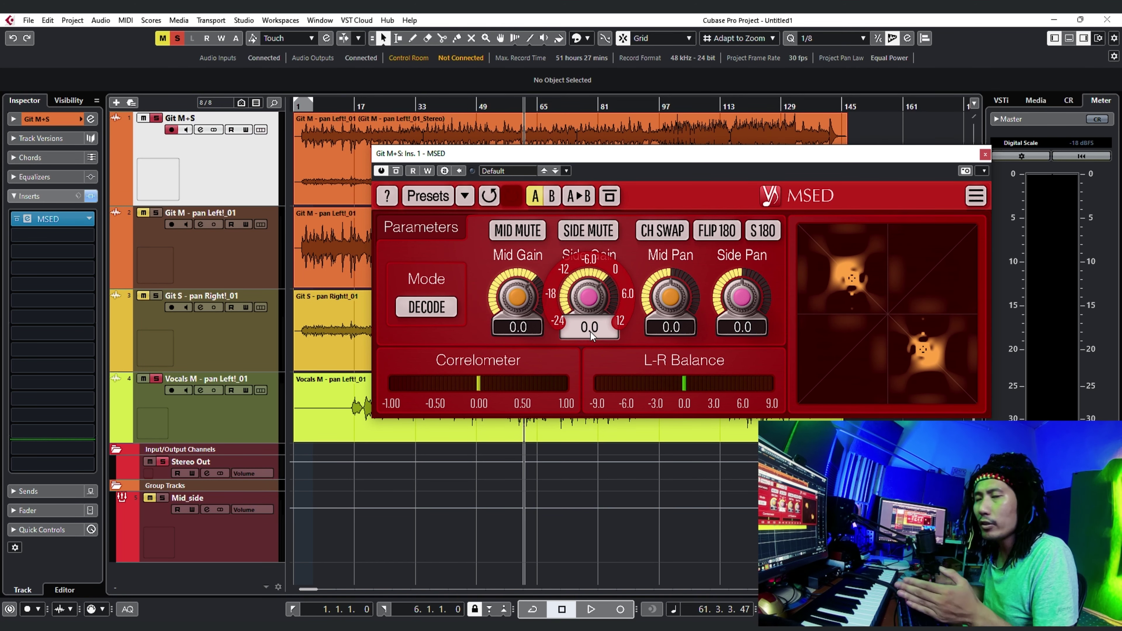
# Step: Play the soloed tracks while lowering the guitar MSED's Side Gain to -10.5 and Mid Pan to -34.1
pyautogui.click(233, 420)
pyautogui.click(261, 172)
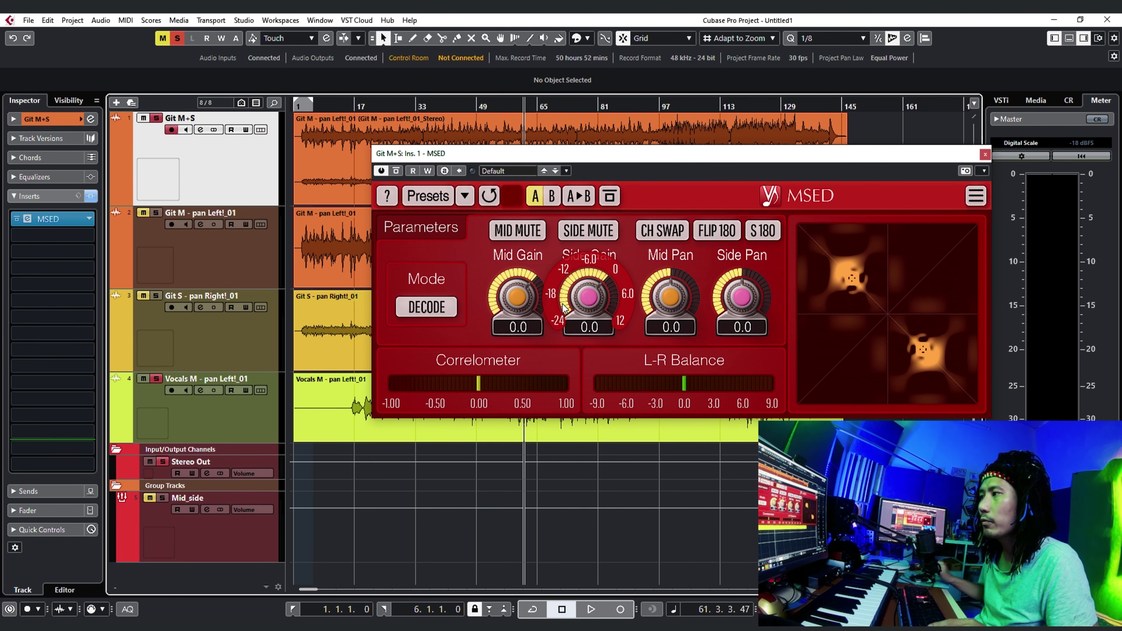
pyautogui.press('space')
pyautogui.moveTo(605, 306); pyautogui.dragTo(605, 339)
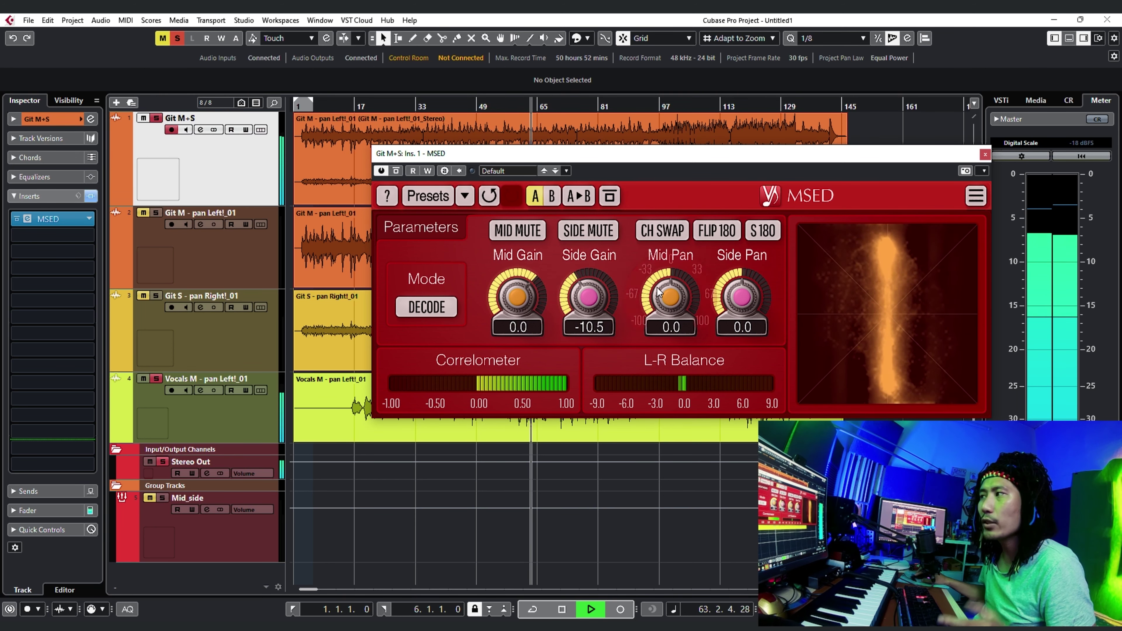
pyautogui.moveTo(670, 292); pyautogui.dragTo(670, 314)
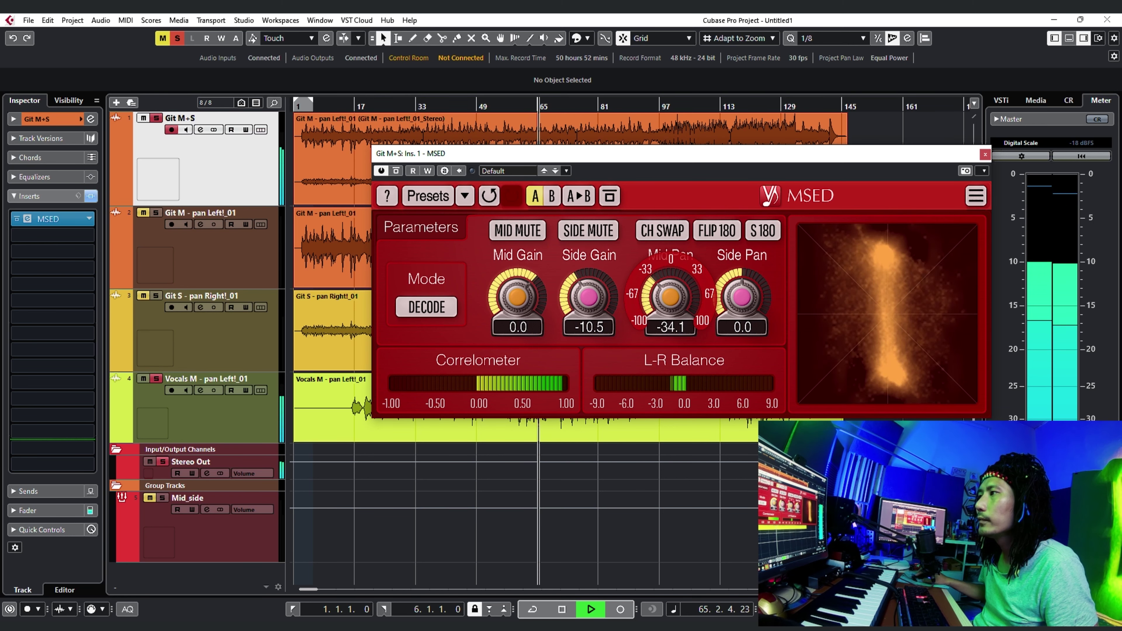
# Step: Adjust the playing guitar's MSED to Mid Gain 2.6, Side Gain -6.6, Mid Pan -64.3 and Side Pan 0.0, and stop playback
pyautogui.moveTo(517, 296); pyautogui.dragTo(517, 316)
pyautogui.moveTo(741, 295); pyautogui.dragTo(742, 299)
pyautogui.moveTo(670, 294)
pyautogui.mouseDown()
pyautogui.moveTo(670, 306)
pyautogui.moveTo(671, 283)
pyautogui.mouseUp()
pyautogui.moveTo(517, 297); pyautogui.dragTo(517, 276)
pyautogui.moveTo(670, 294); pyautogui.dragTo(670, 305)
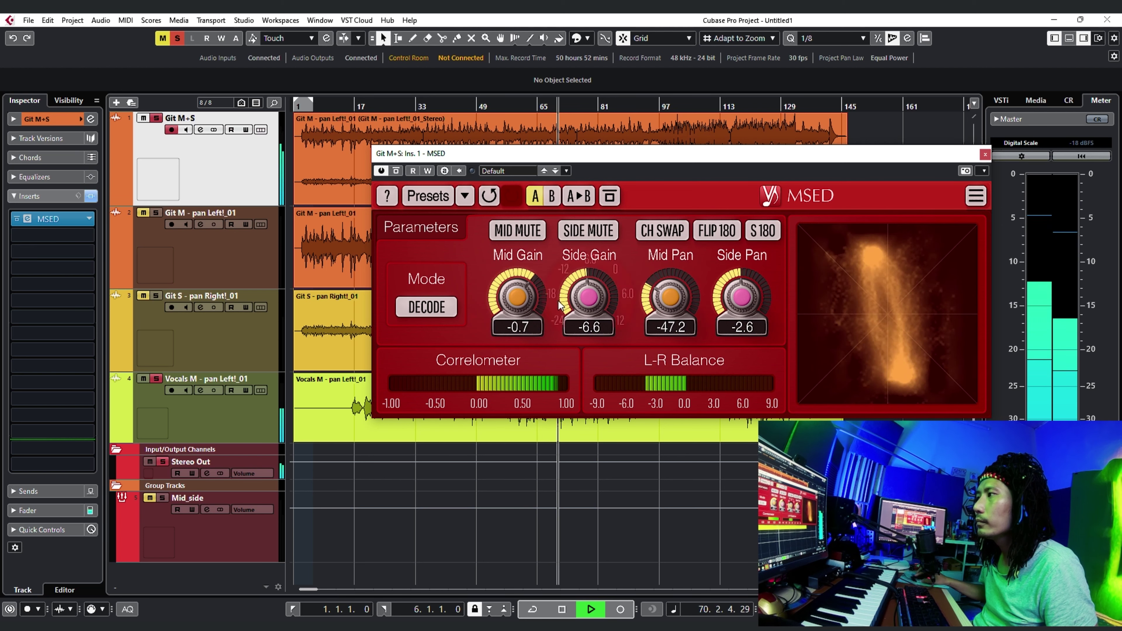
pyautogui.moveTo(517, 292); pyautogui.dragTo(517, 288)
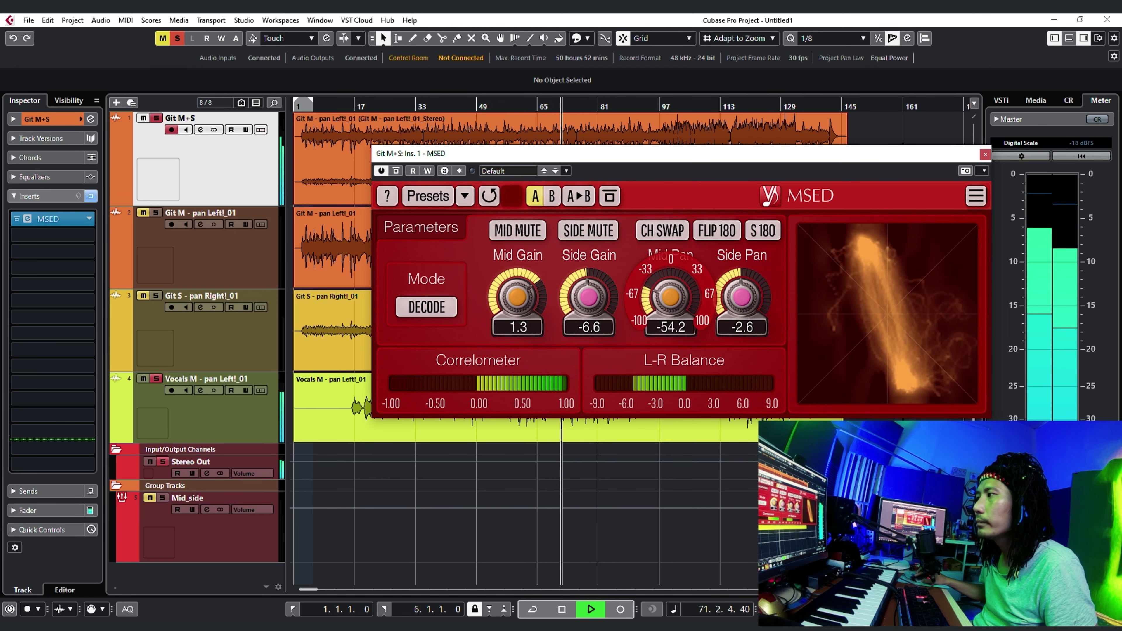
pyautogui.moveTo(670, 294); pyautogui.dragTo(670, 322)
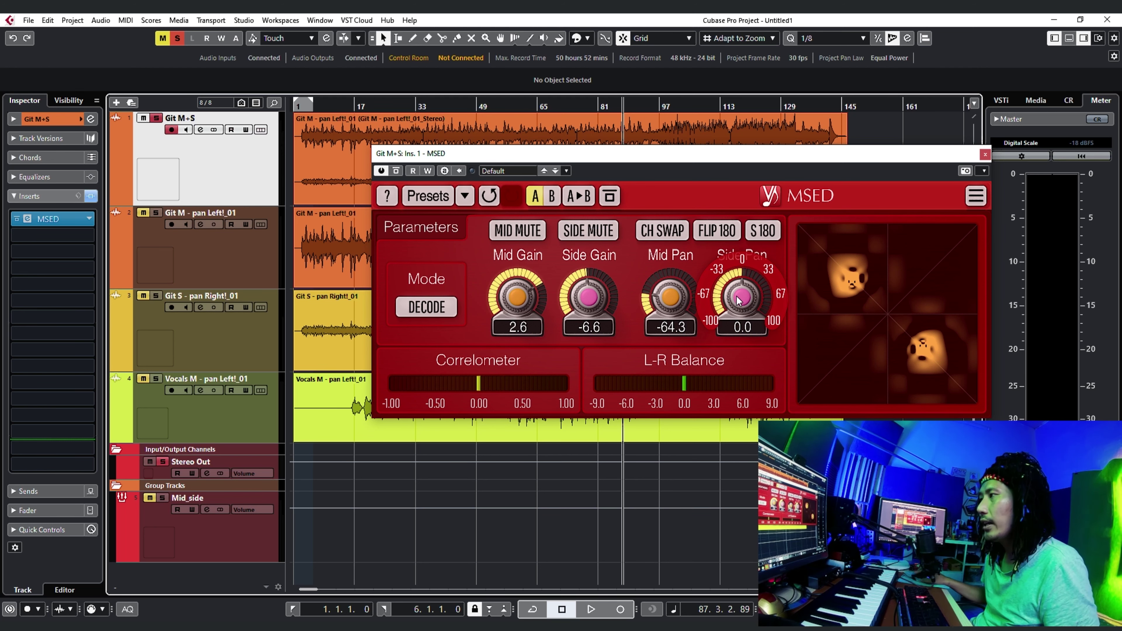
# Step: Resume playback and swing the guitar's Side Pan to -100.0 and across to 100.0
pyautogui.press('space')
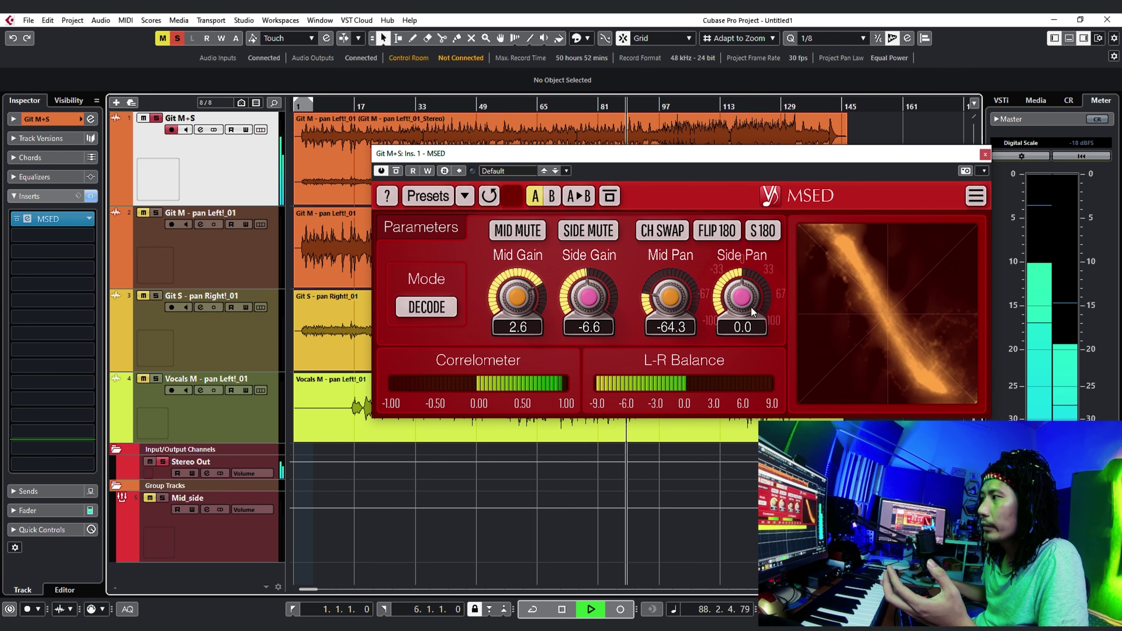
pyautogui.moveTo(751, 307); pyautogui.dragTo(756, 290)
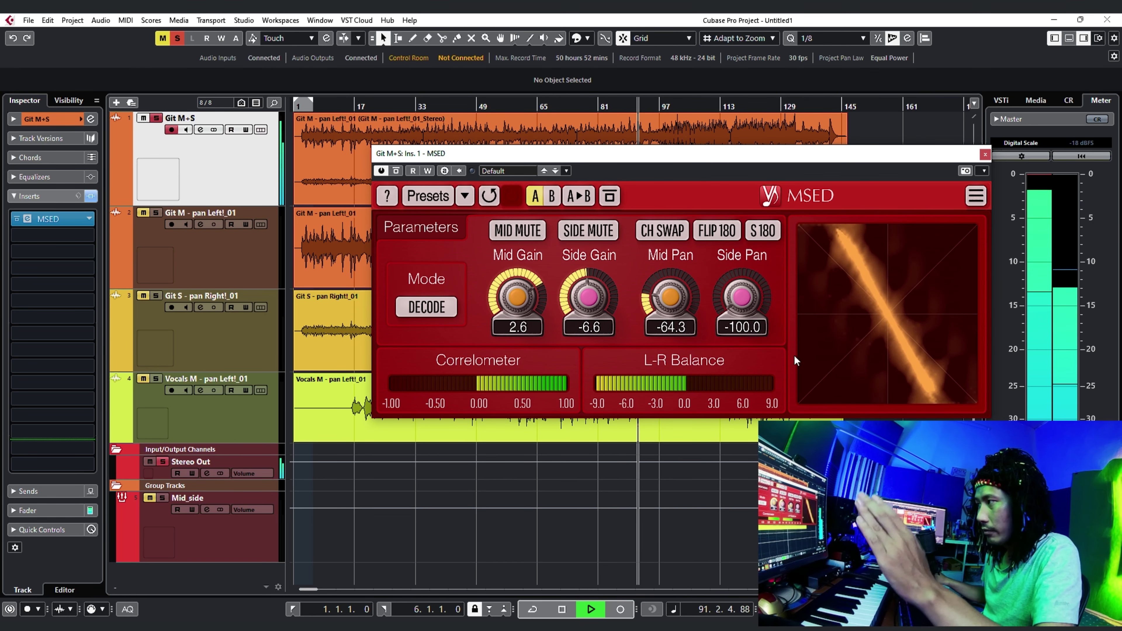
pyautogui.moveTo(742, 301); pyautogui.dragTo(743, 249)
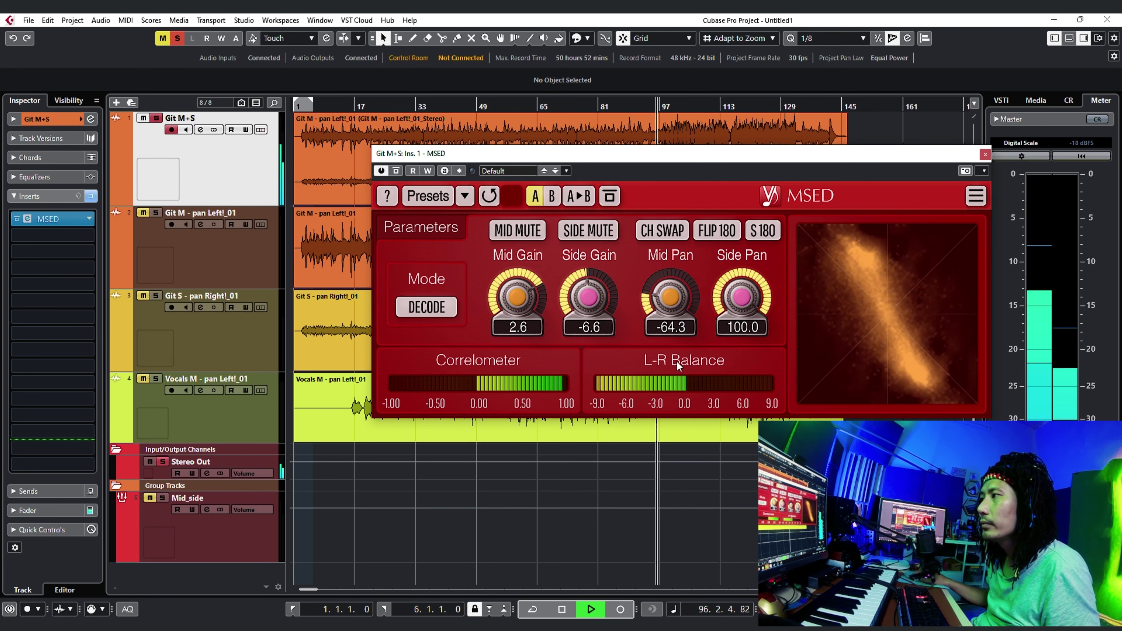
# Step: Raise Side Gain to 6.8 and Mid Gain to 6.1, set Mid Pan to -100.0, and stop playback
pyautogui.moveTo(598, 304); pyautogui.dragTo(598, 263)
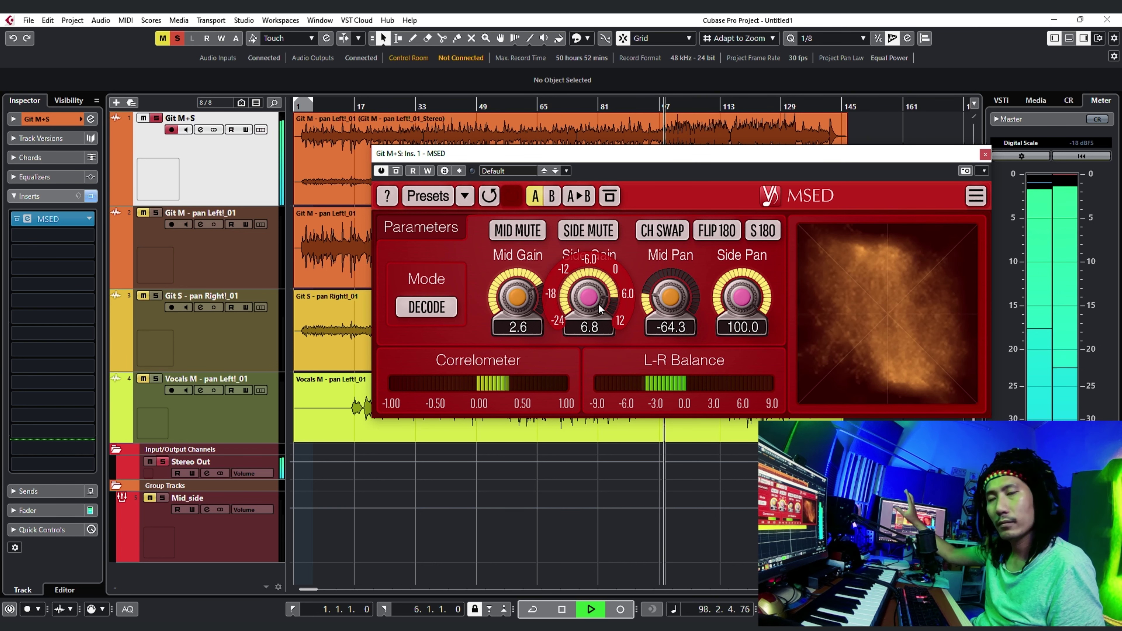
pyautogui.moveTo(517, 303); pyautogui.dragTo(517, 283)
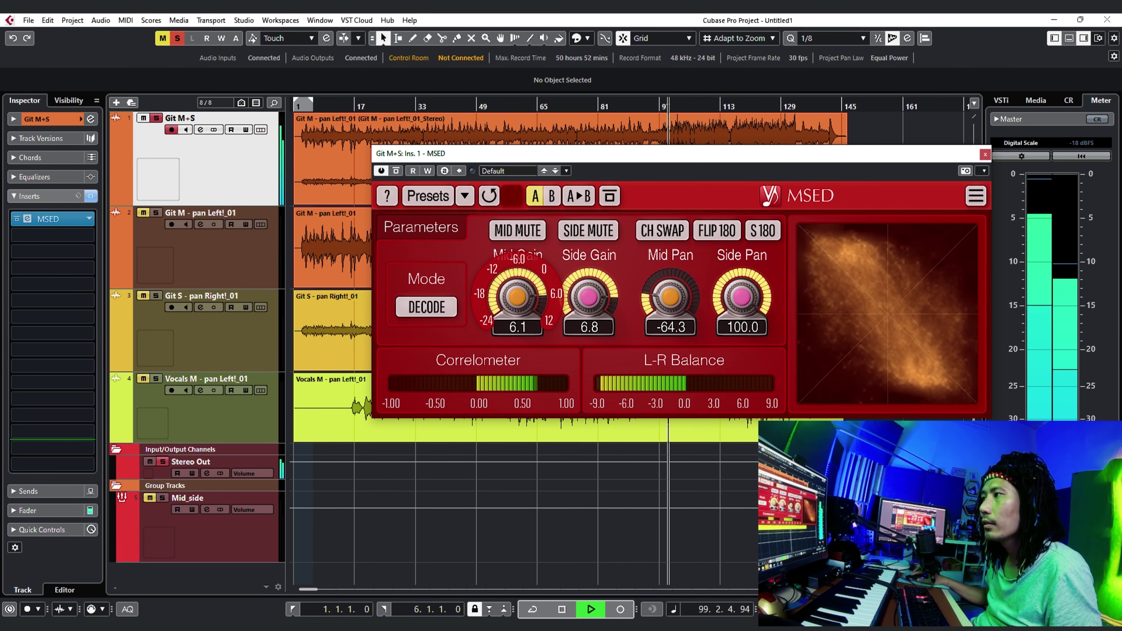
pyautogui.moveTo(657, 311); pyautogui.dragTo(657, 336)
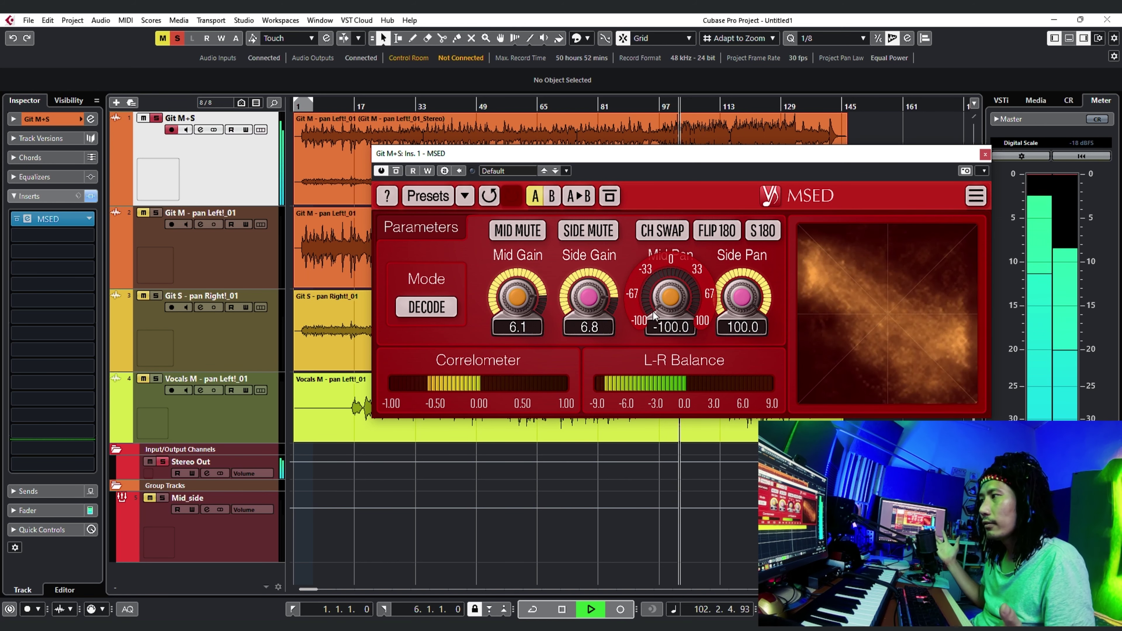
pyautogui.press('space')
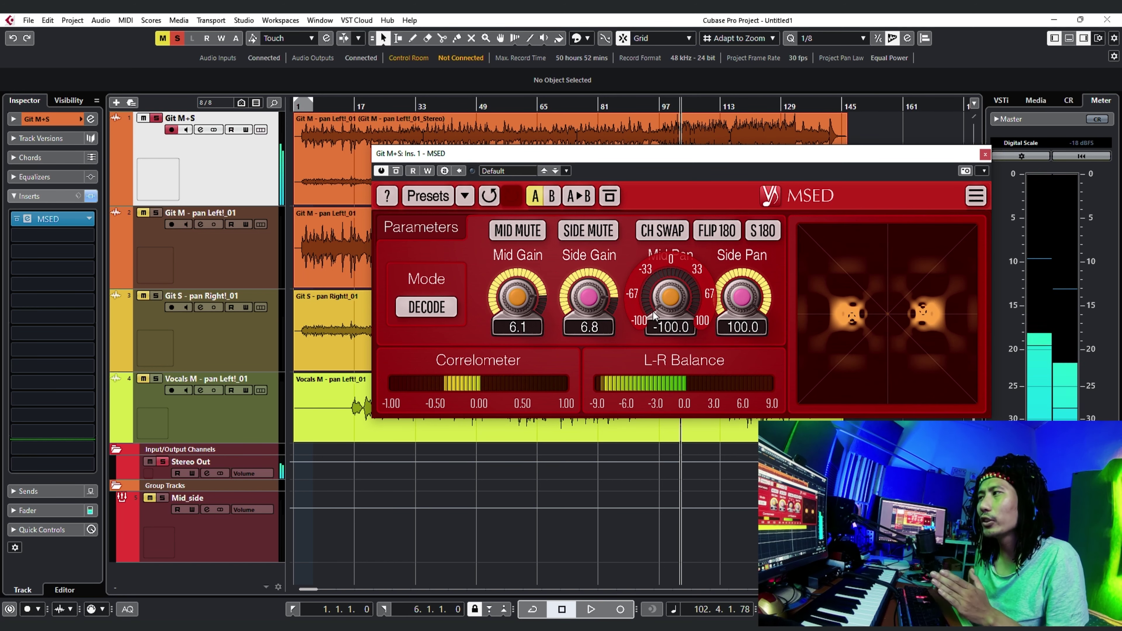
# Step: Readjust the guitar's MSED to Mid Gain -1.9, Side Gain 0.7, Mid Pan -17.3 and Side Pan -12.4
pyautogui.moveTo(536, 329); pyautogui.dragTo(597, 307)
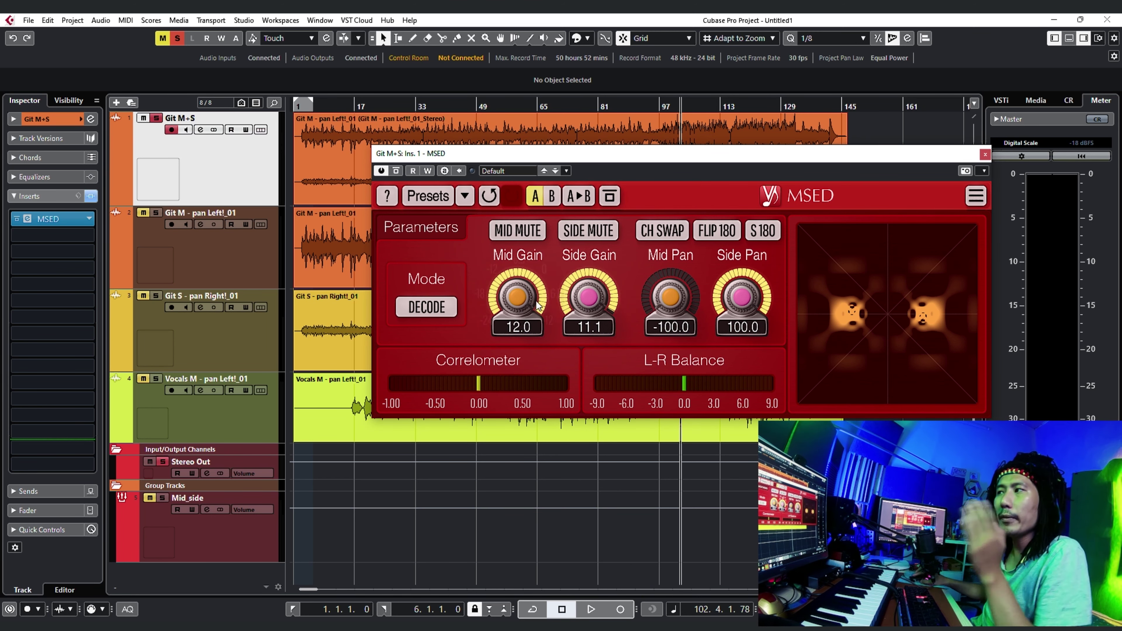
pyautogui.moveTo(525, 295); pyautogui.dragTo(525, 323)
pyautogui.moveTo(588, 297); pyautogui.dragTo(589, 310)
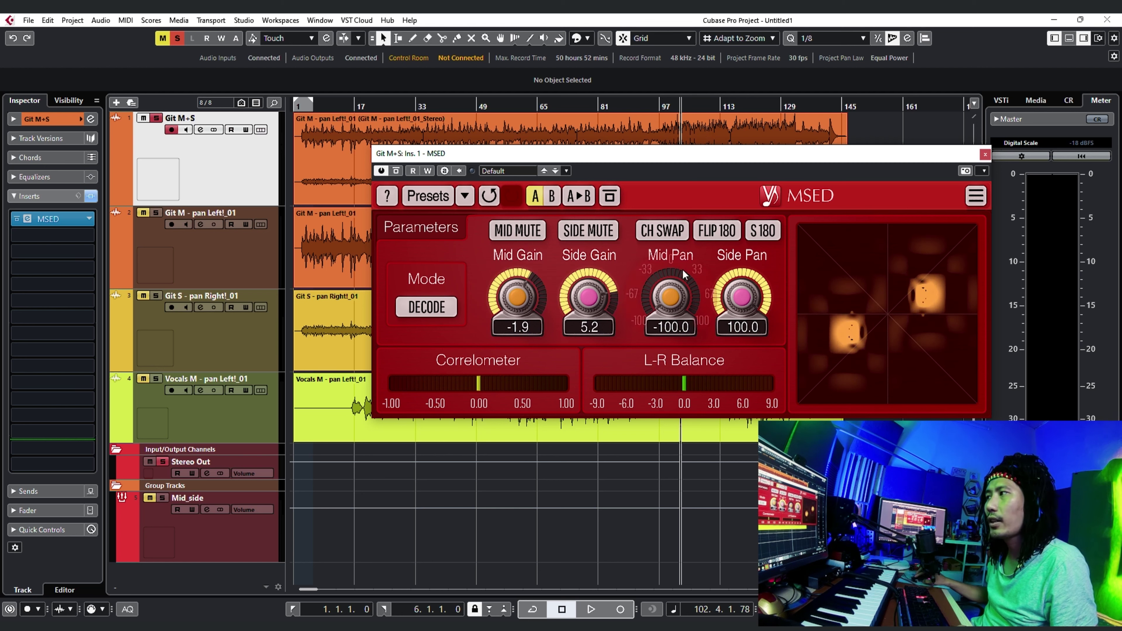
pyautogui.moveTo(682, 268); pyautogui.dragTo(682, 250)
pyautogui.moveTo(742, 297); pyautogui.dragTo(742, 312)
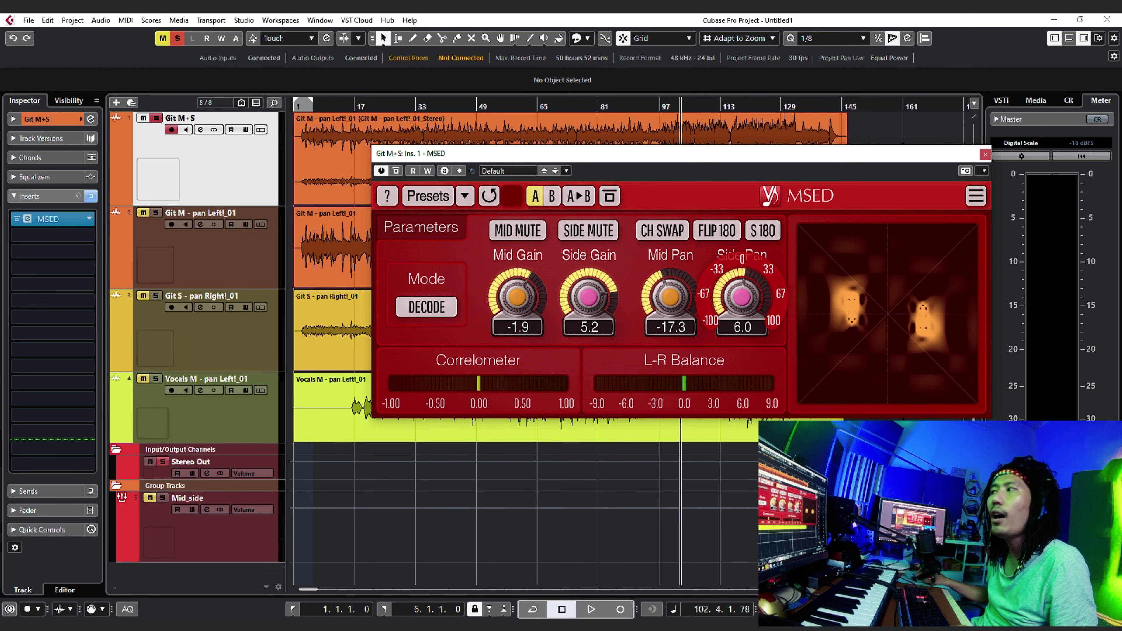
pyautogui.moveTo(589, 295); pyautogui.dragTo(596, 291)
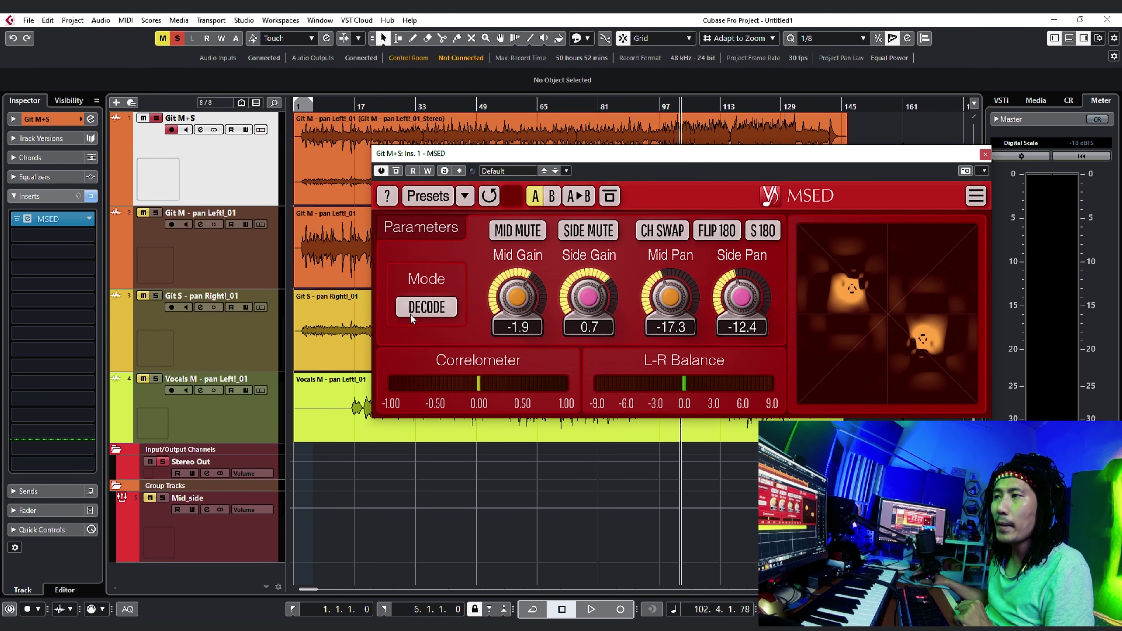
# Step: Insert Voxengo MSED in the Stereo Out channel's first insert slot and close the guitar track's MSED window
pyautogui.click(274, 467)
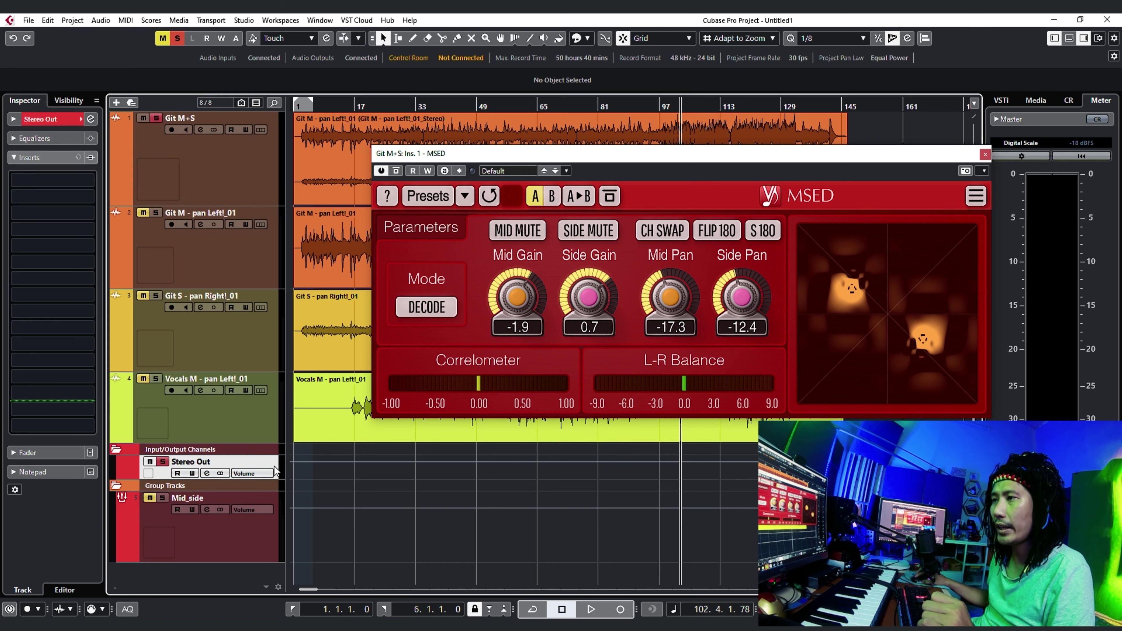
pyautogui.click(50, 179)
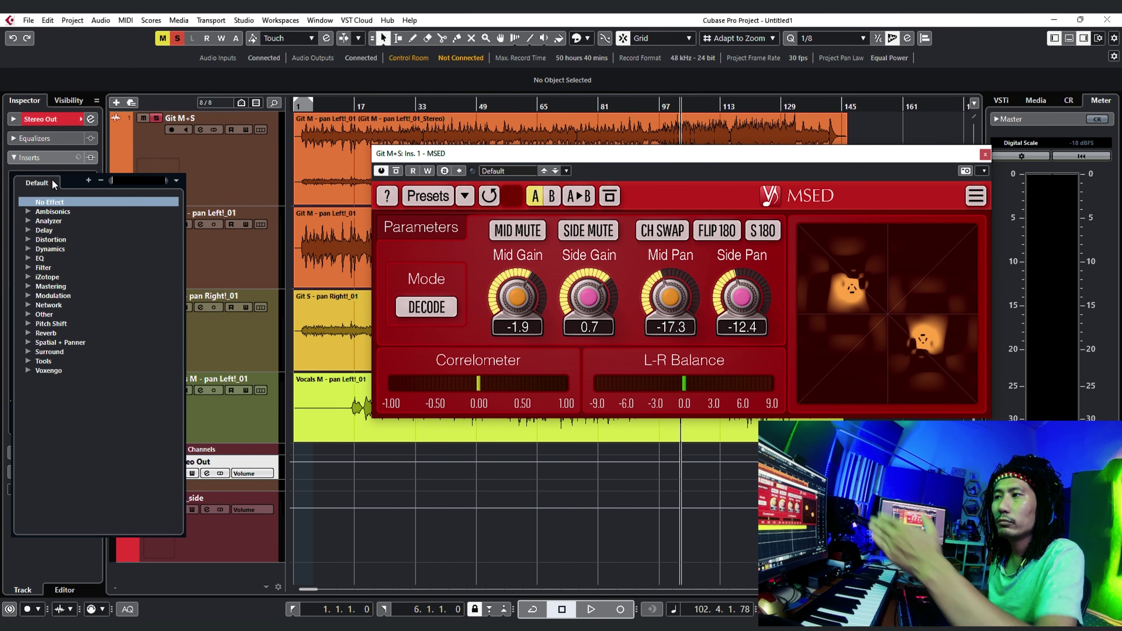
pyautogui.click(37, 364)
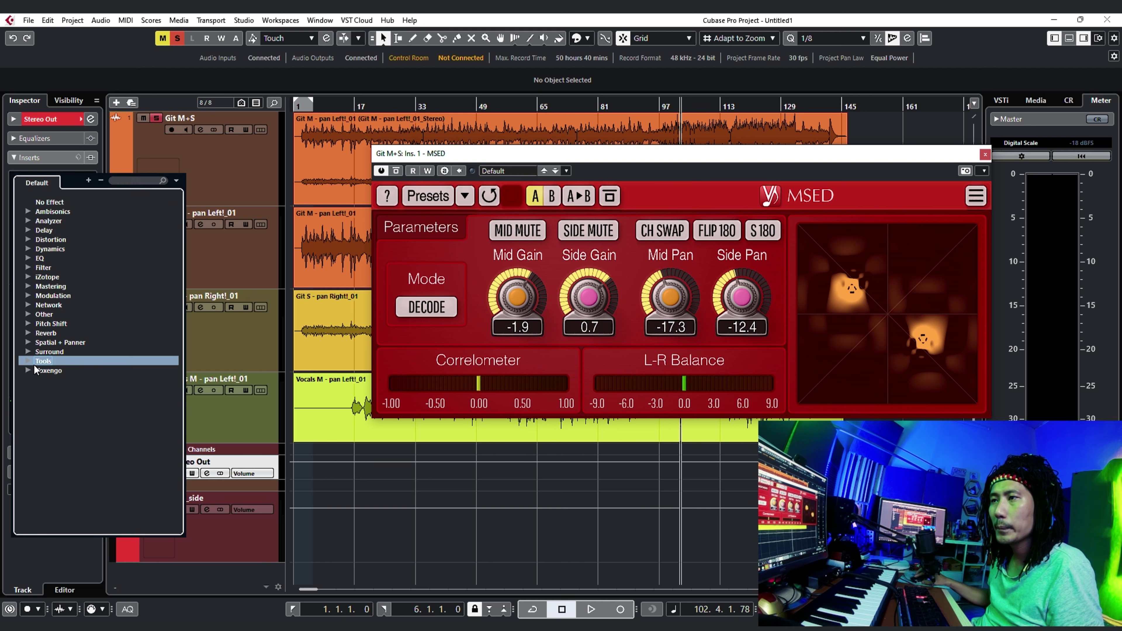
pyautogui.click(55, 380)
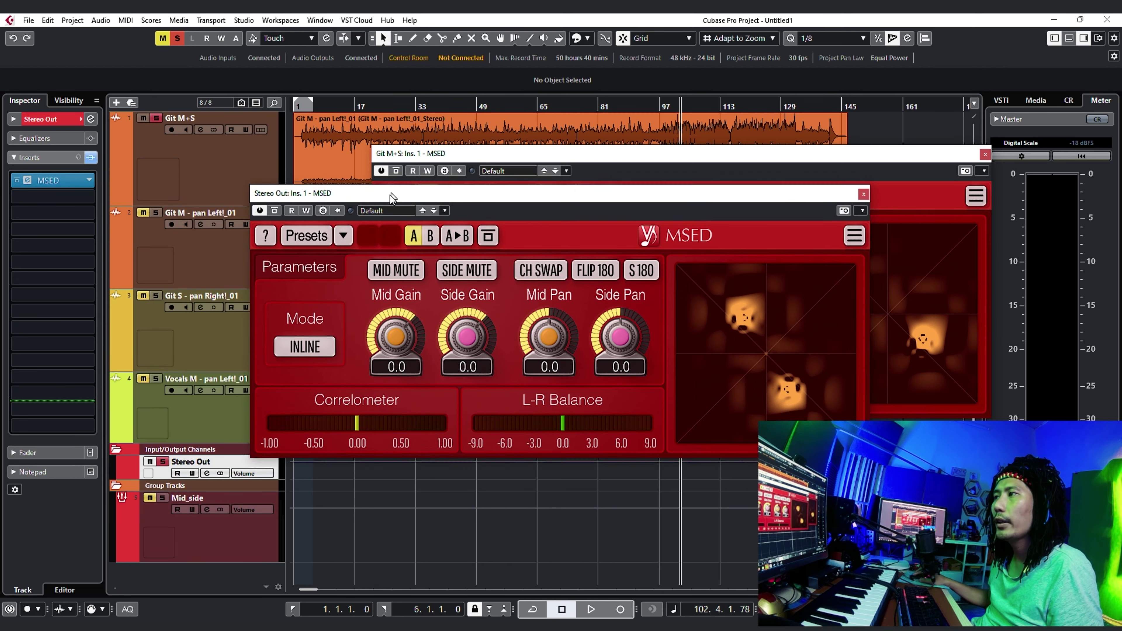
pyautogui.click(981, 153)
# Step: Start playback, reposition the Stereo Out MSED window over the tracks and lower its Side Gain to -24.0
pyautogui.press('space')
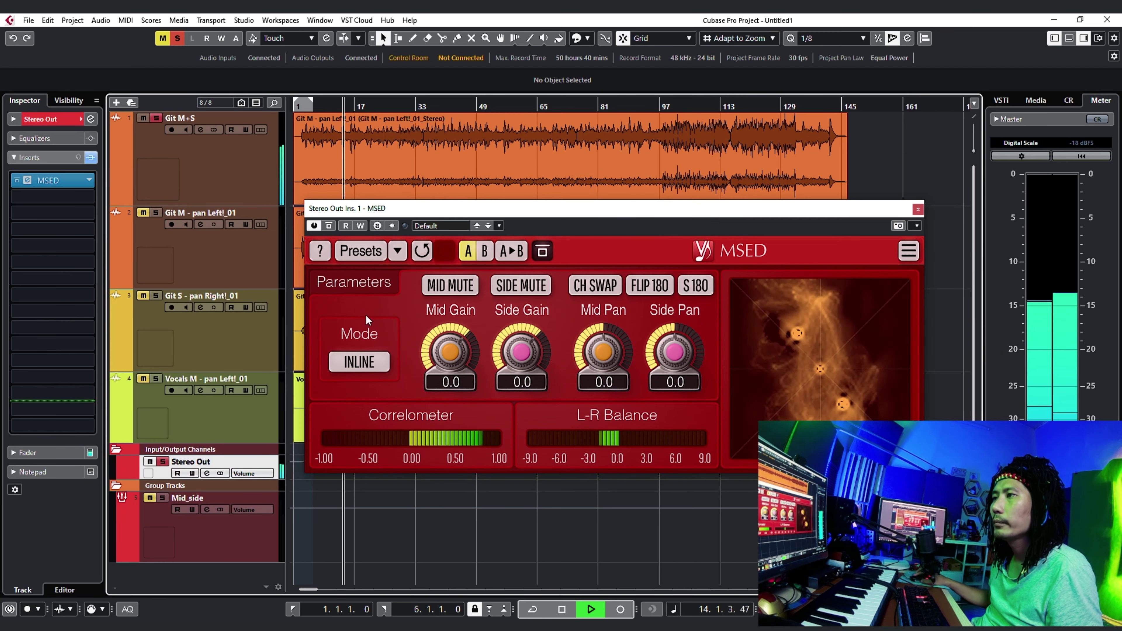
pyautogui.moveTo(353, 209); pyautogui.dragTo(480, 344)
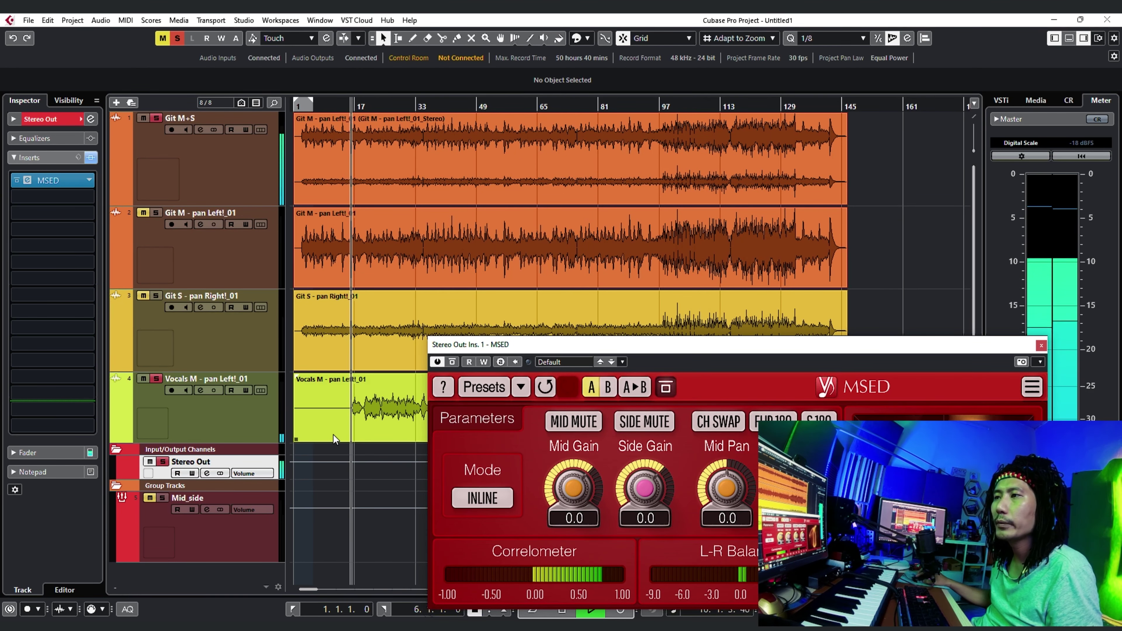
pyautogui.moveTo(525, 340); pyautogui.dragTo(391, 188)
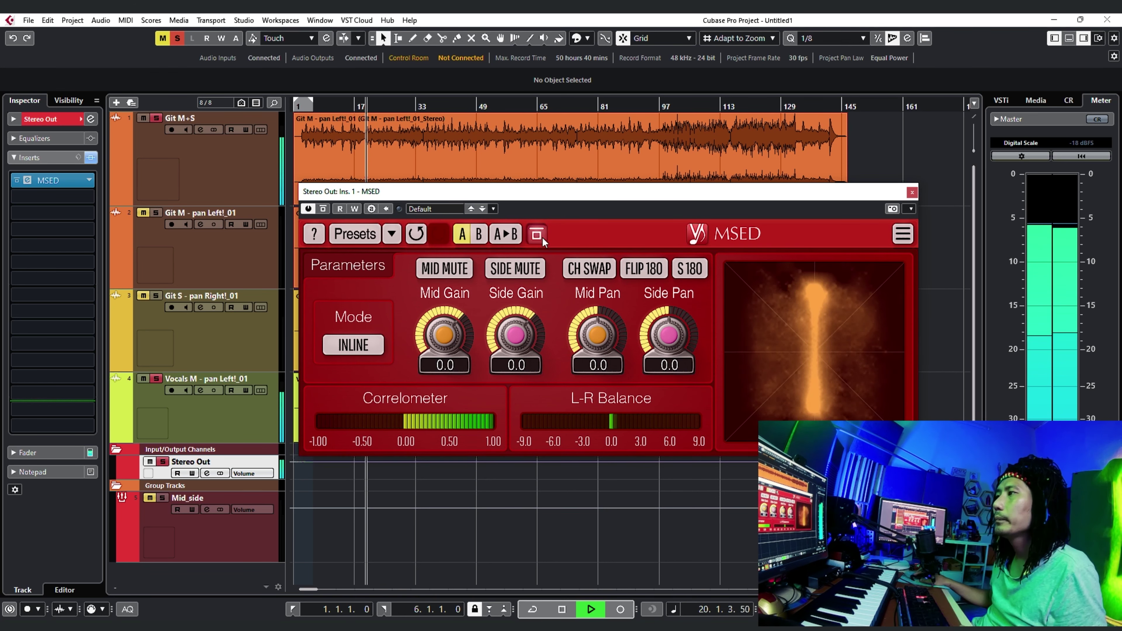
pyautogui.moveTo(541, 195); pyautogui.dragTo(449, 191)
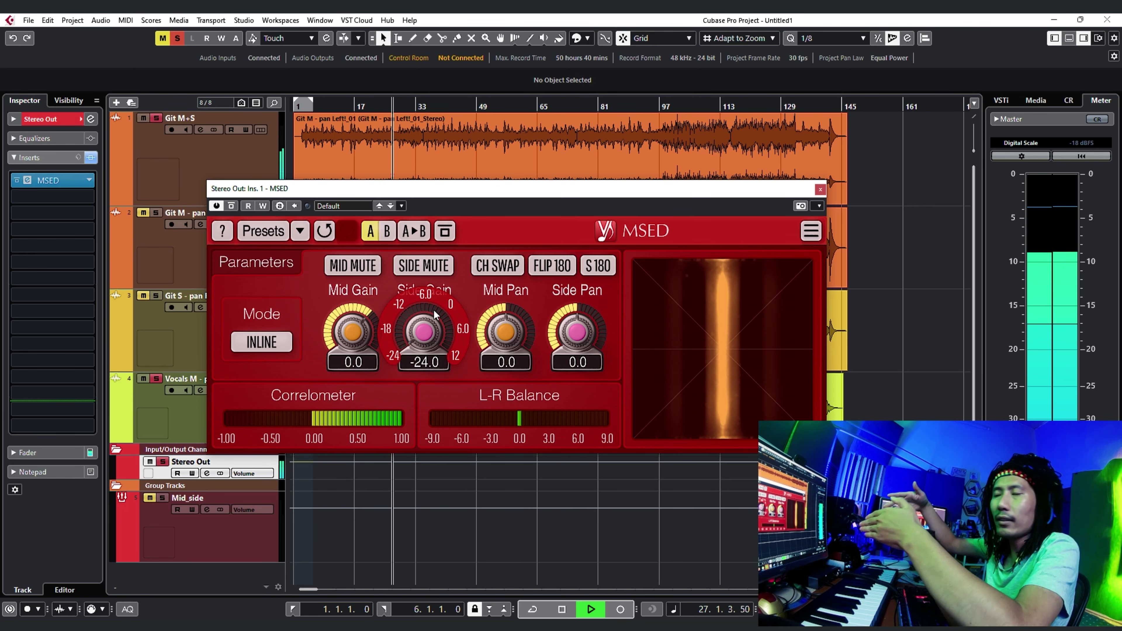
# Step: Vary the Stereo Out MSED's gains during playback, ending with Mid Gain at -5.0 and Side Gain at 5.7
pyautogui.moveTo(352, 331); pyautogui.dragTo(352, 337)
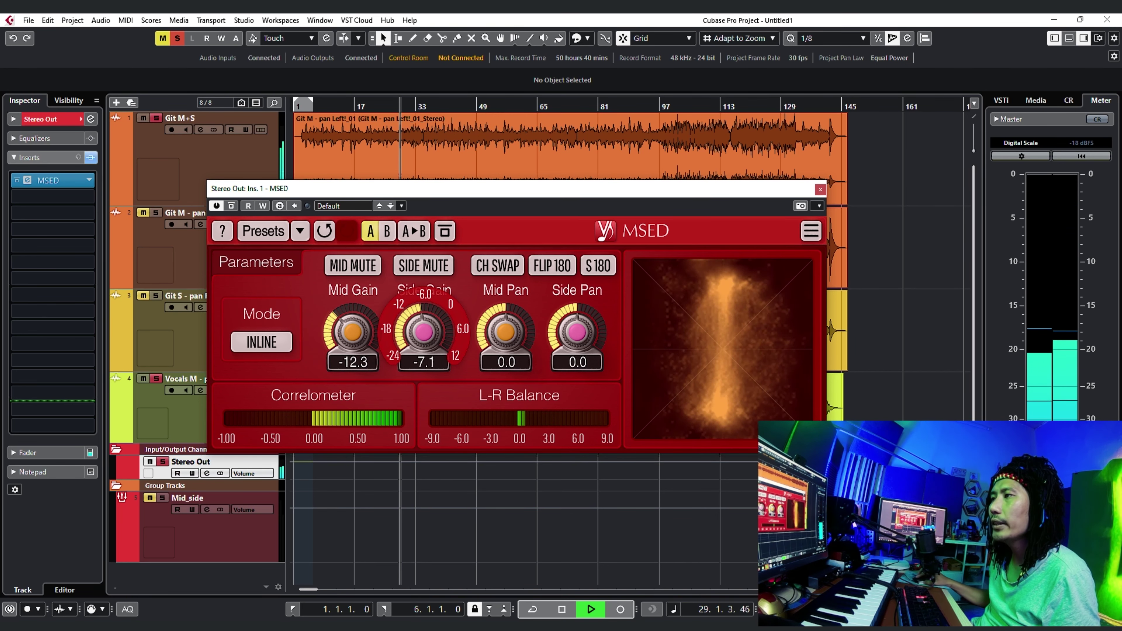
pyautogui.moveTo(423, 331); pyautogui.dragTo(423, 322)
pyautogui.moveTo(352, 331); pyautogui.dragTo(352, 326)
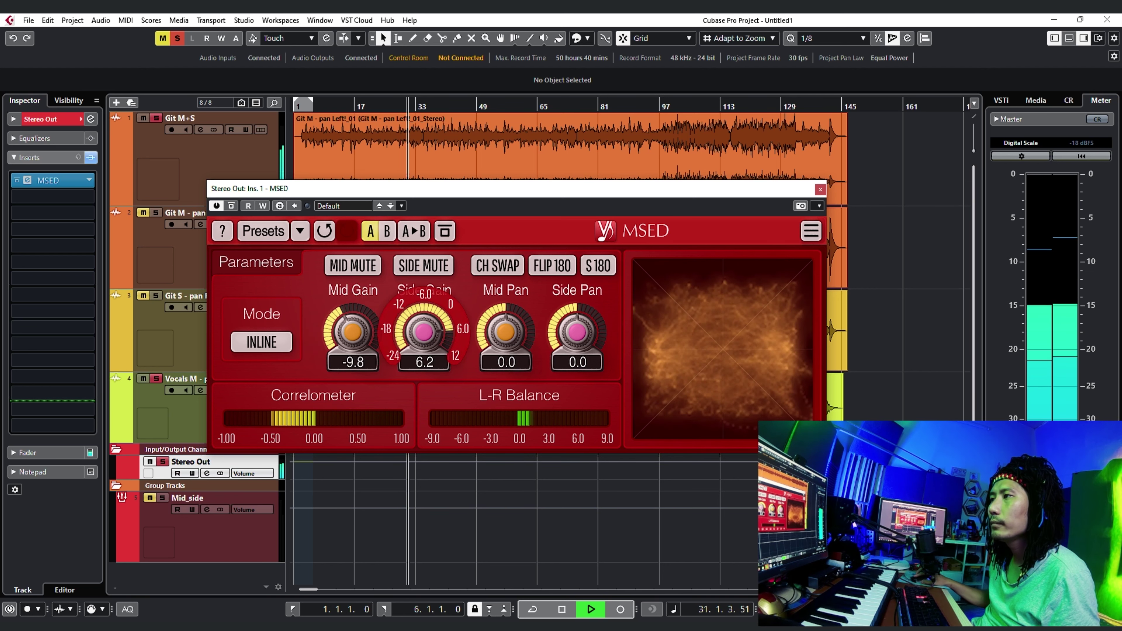
pyautogui.moveTo(423, 331); pyautogui.dragTo(423, 357)
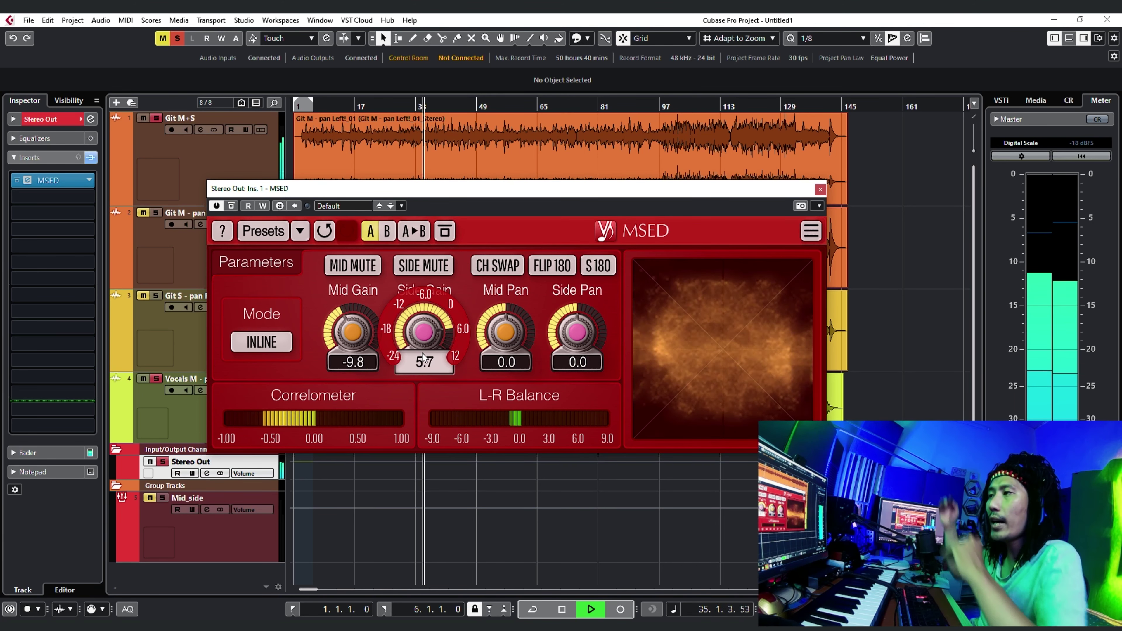
pyautogui.moveTo(352, 332); pyautogui.dragTo(352, 319)
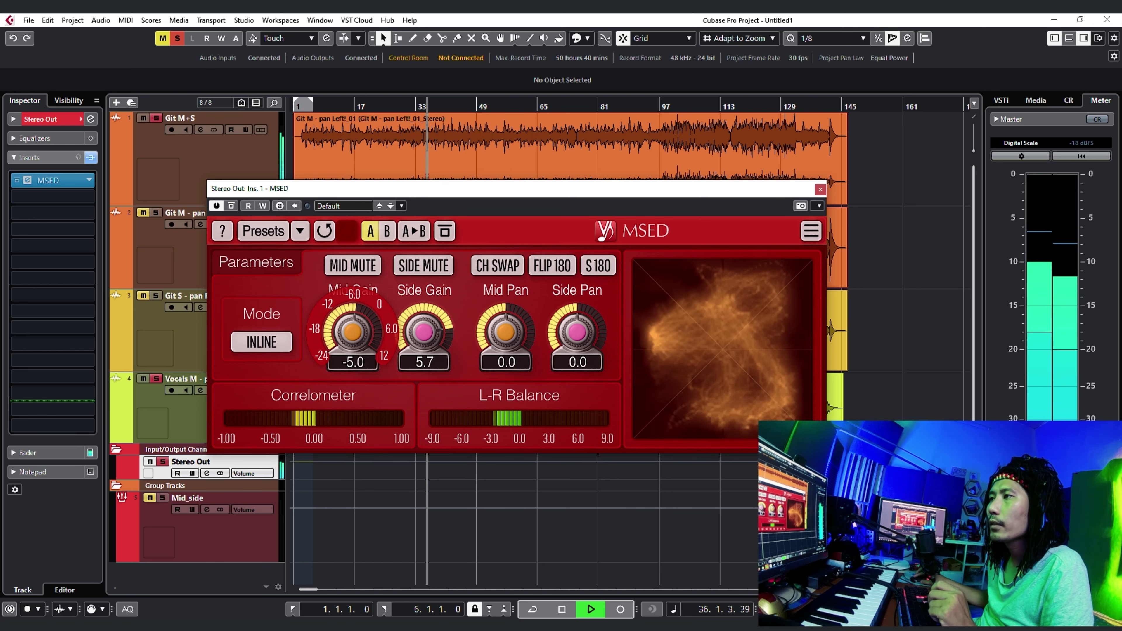
# Step: Boost the Stereo Out's Side Gain up to 12.0, then settle on Mid Gain -2.2 and Side Gain 5.4
pyautogui.moveTo(415, 339)
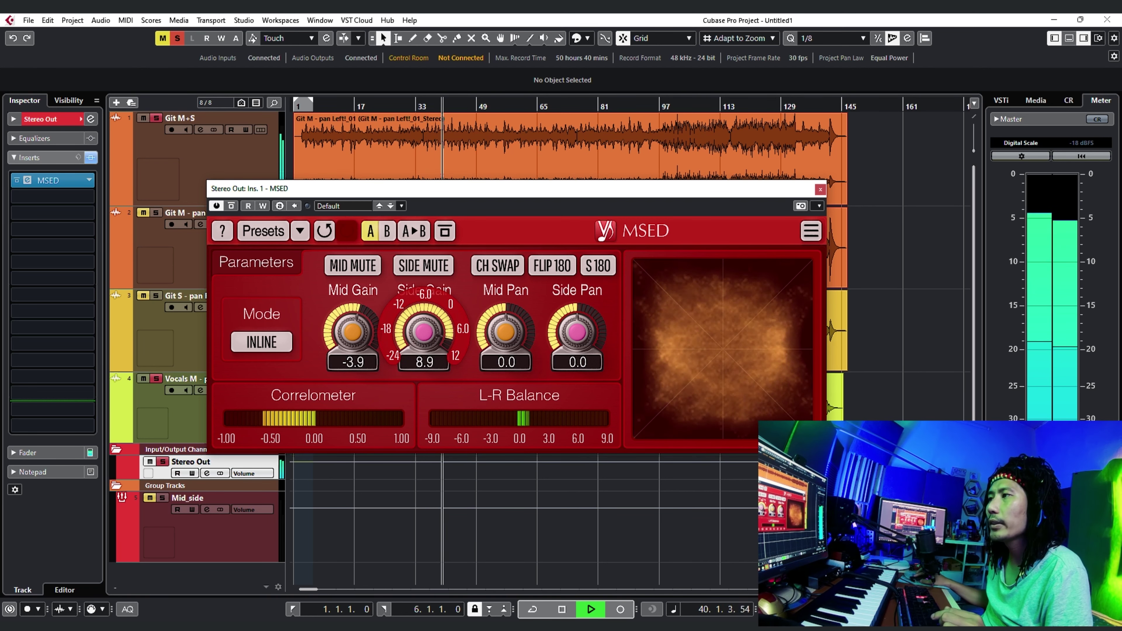
pyautogui.moveTo(352, 336); pyautogui.dragTo(352, 329)
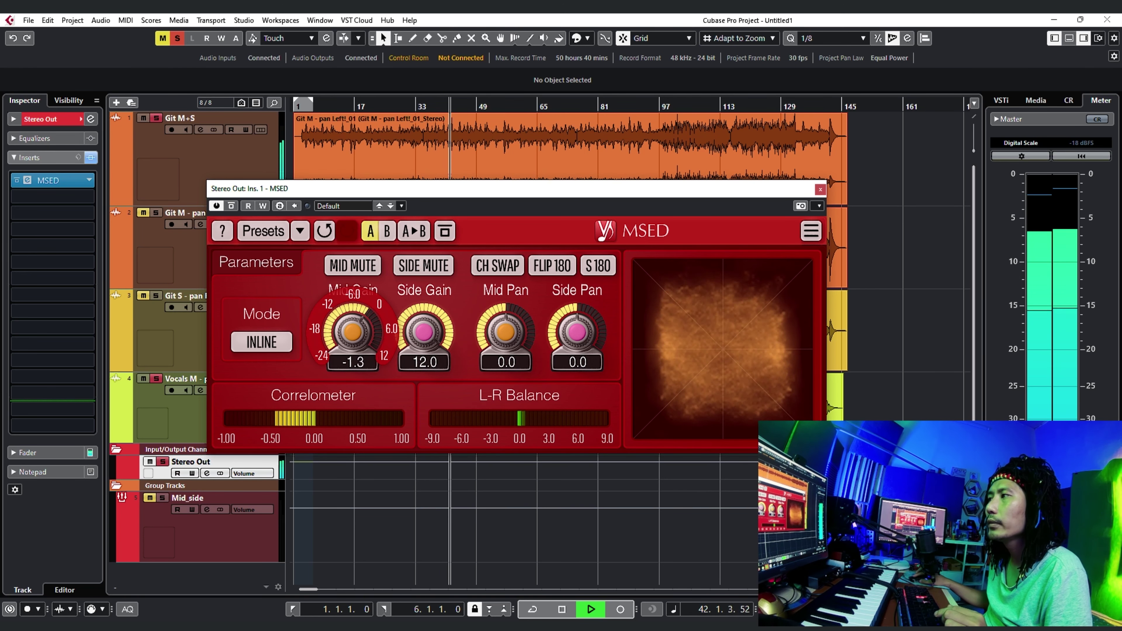
pyautogui.moveTo(352, 331); pyautogui.dragTo(352, 334)
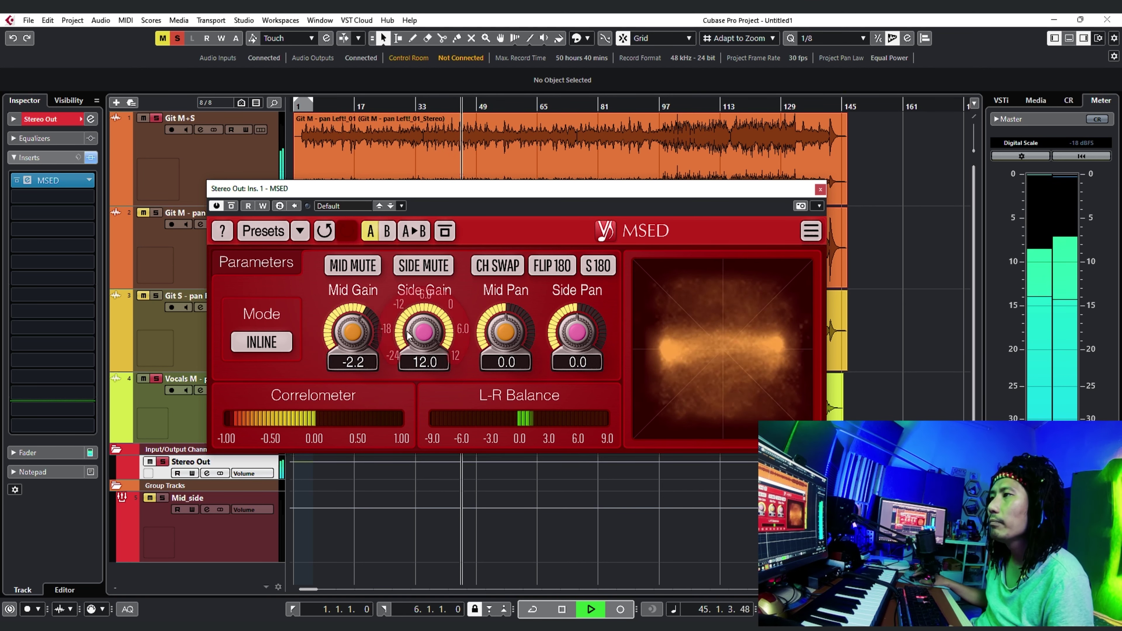
pyautogui.moveTo(423, 332); pyautogui.dragTo(423, 338)
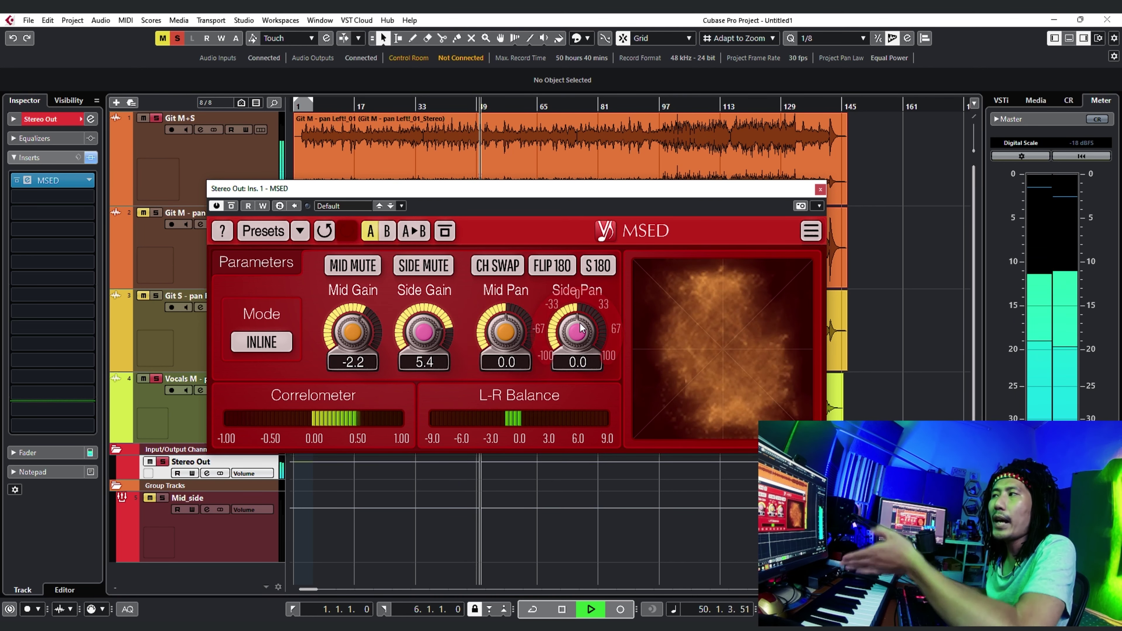
# Step: Swing the Stereo Out MSED's Mid Pan to -71.7 and across to 62.5 during playback
pyautogui.moveTo(521, 330); pyautogui.dragTo(522, 383)
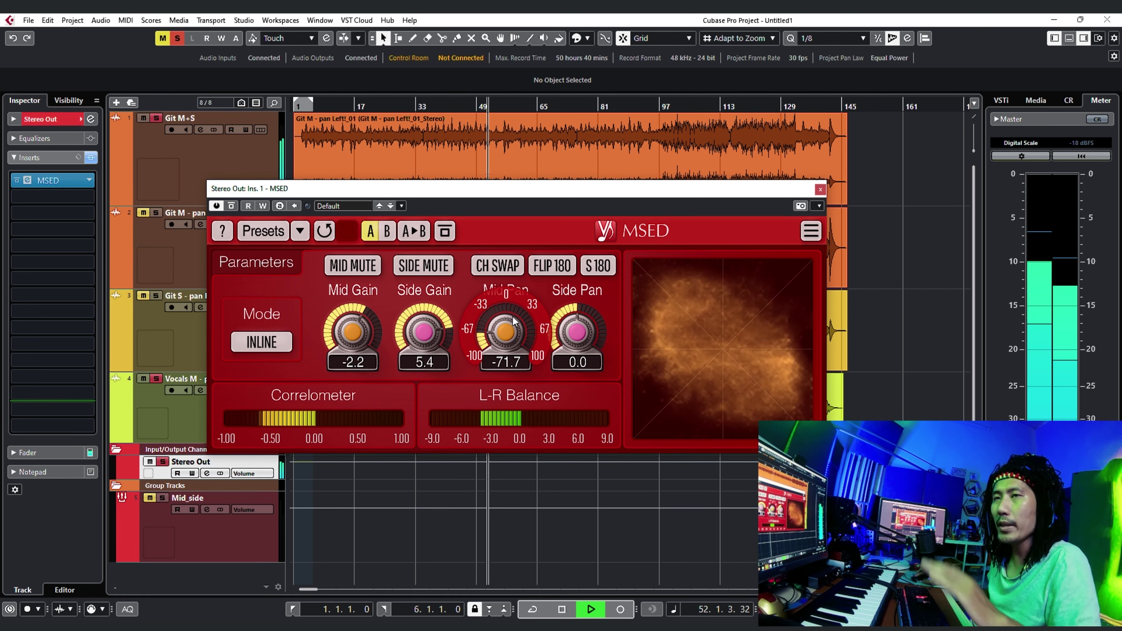
pyautogui.moveTo(514, 322); pyautogui.dragTo(514, 282)
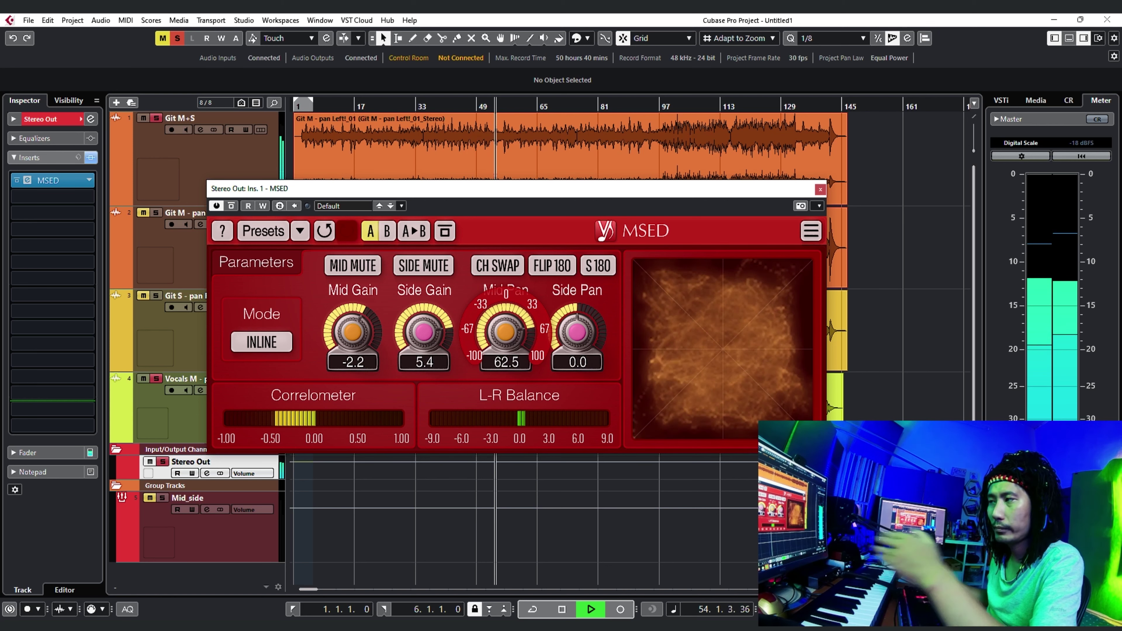
# Step: Spread the Stereo Out MSED's pans to Mid Pan -43.7 and Side Pan 54.2, stop playback and close the plugin window
pyautogui.moveTo(506, 332); pyautogui.dragTo(506, 332)
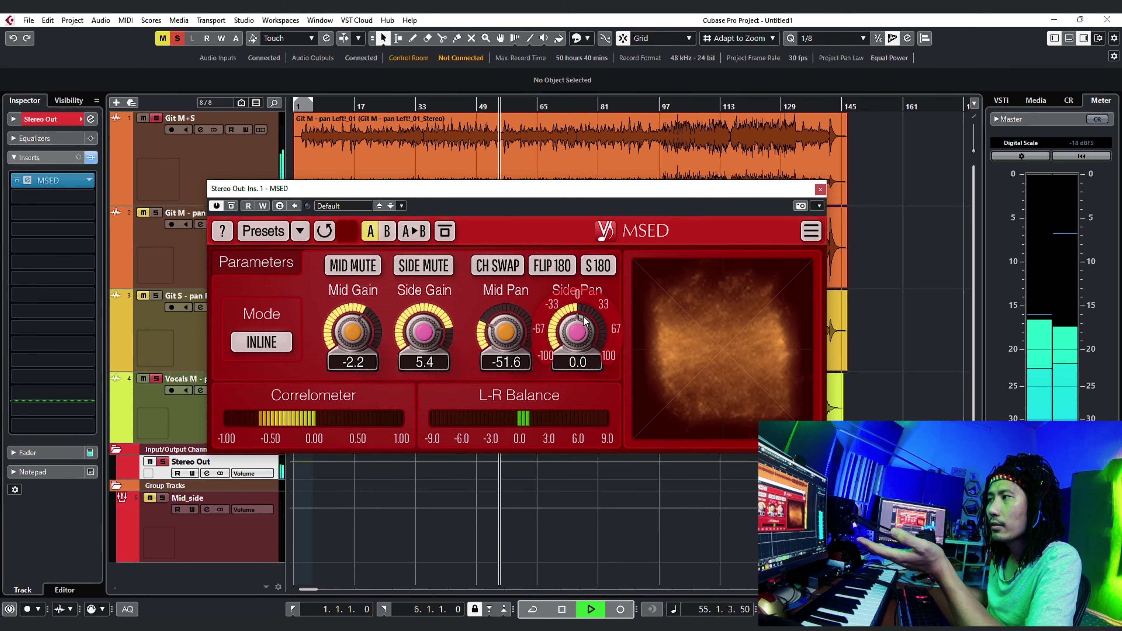
pyautogui.moveTo(577, 332); pyautogui.dragTo(577, 325)
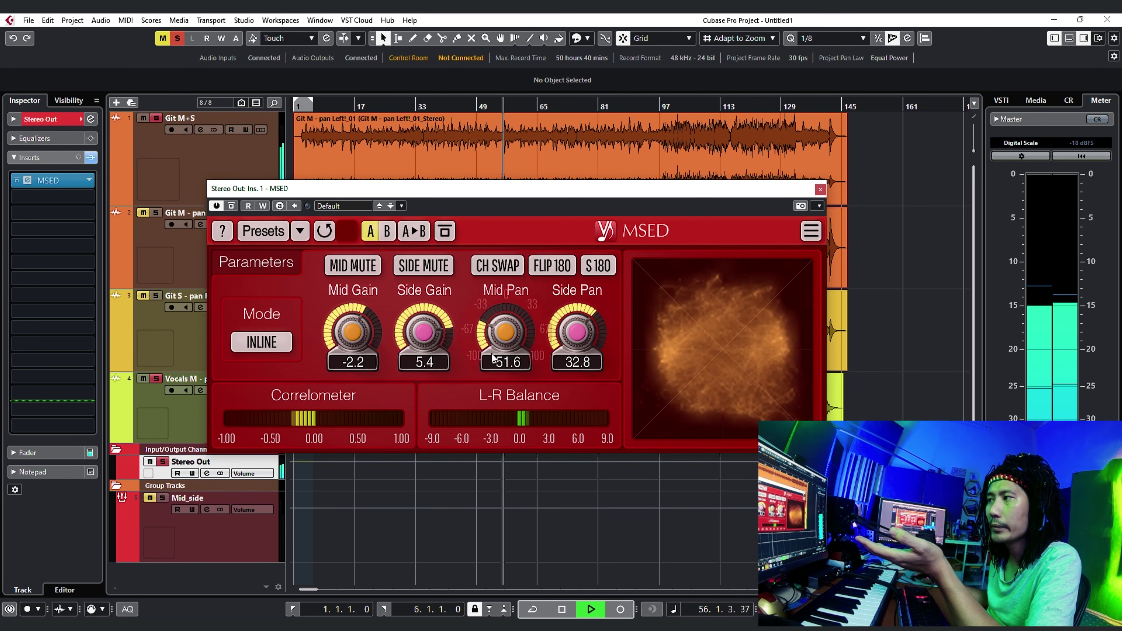
pyautogui.moveTo(506, 333); pyautogui.dragTo(506, 330)
pyautogui.moveTo(577, 332); pyautogui.dragTo(577, 326)
pyautogui.moveTo(504, 344); pyautogui.dragTo(565, 337)
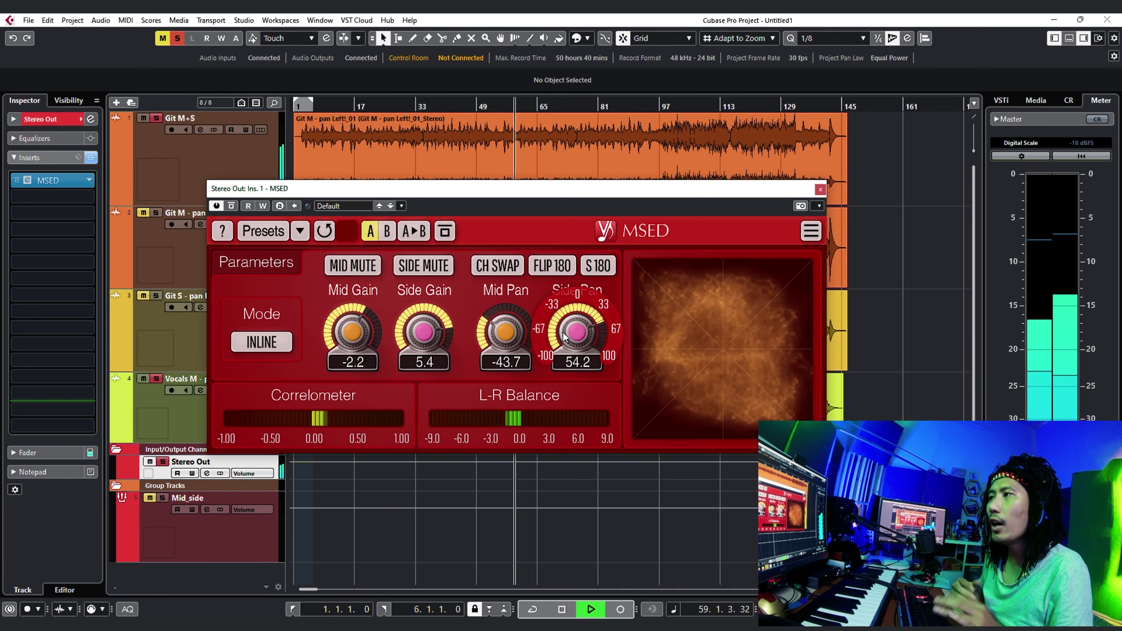
pyautogui.press('space')
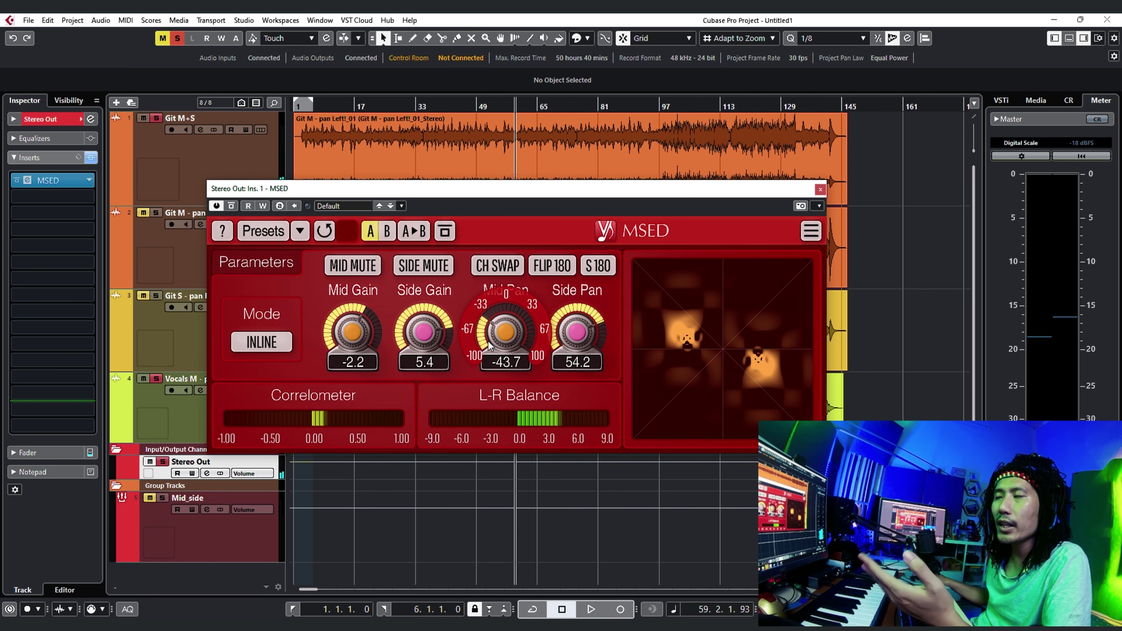
pyautogui.click(819, 190)
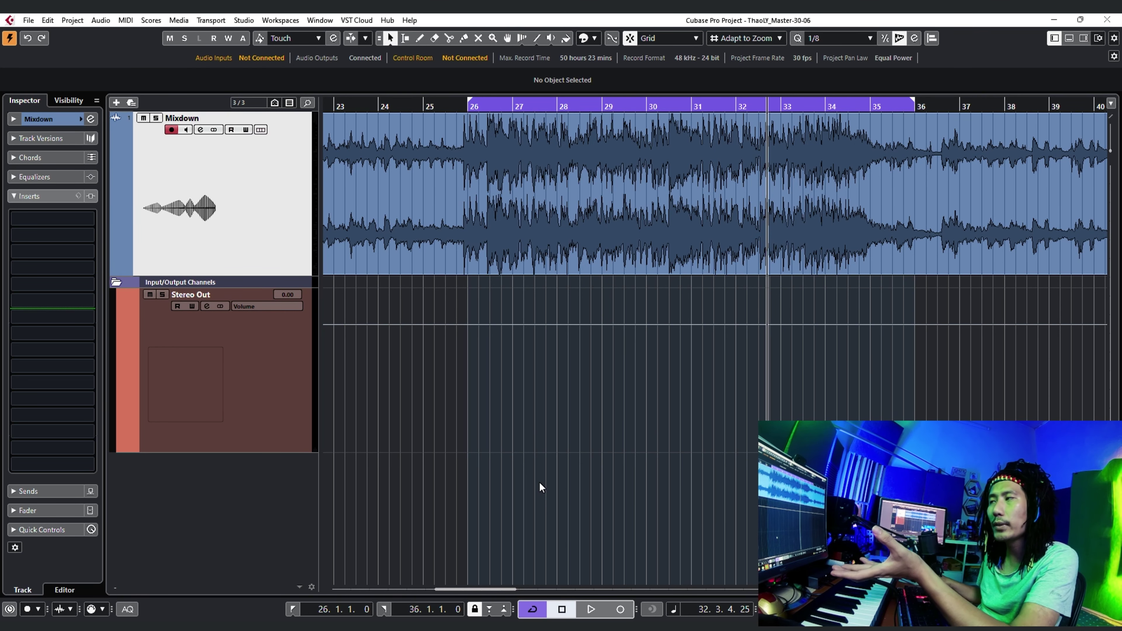
# Step: Show the floating transport in the ThaoLY_Master-30-06 project and audition the unprocessed Mixdown track from around bar 26
pyautogui.click(484, 108)
pyautogui.press('F2')
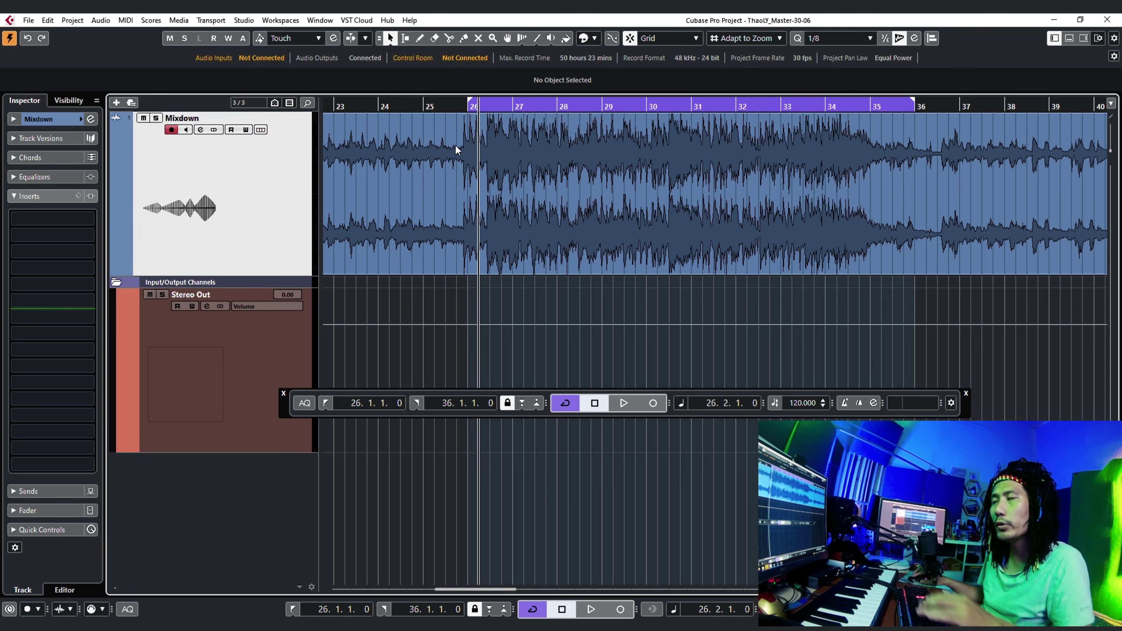
pyautogui.press('space')
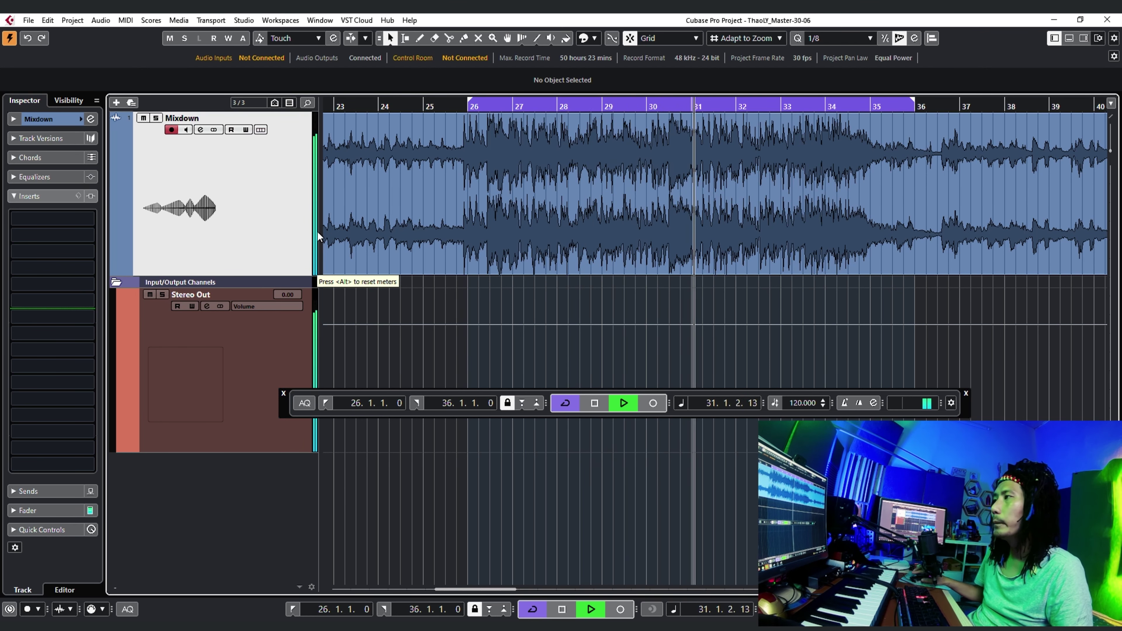
pyautogui.press('space')
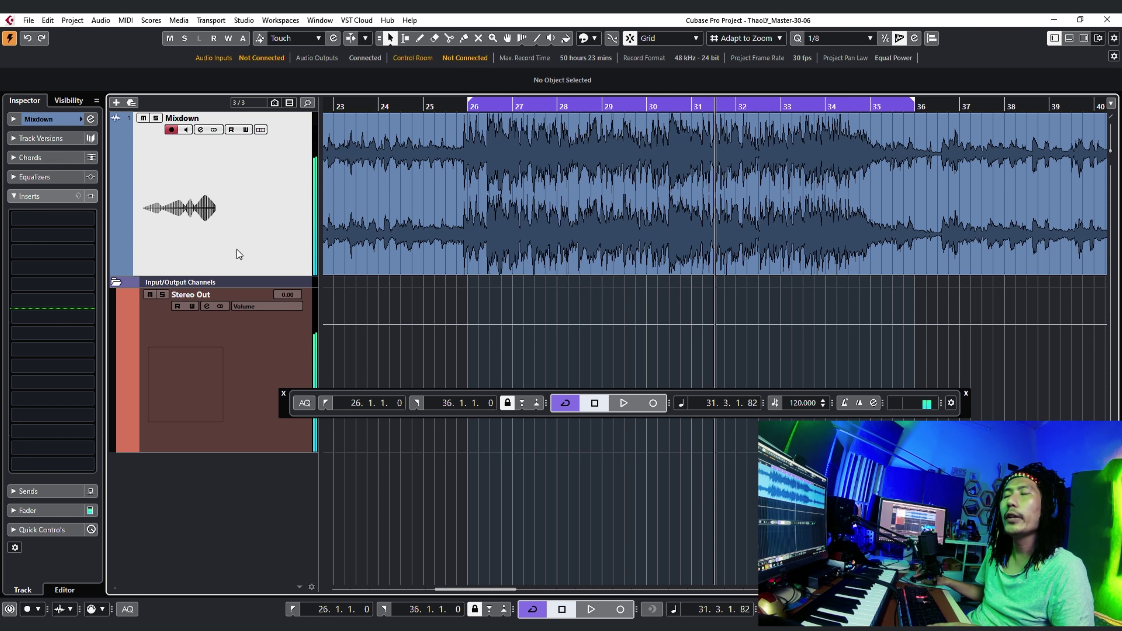
# Step: Insert Voxengo's MSED in the Mixdown track's first insert slot and reposition its window over the lower project area
pyautogui.click(89, 219)
pyautogui.click(34, 408)
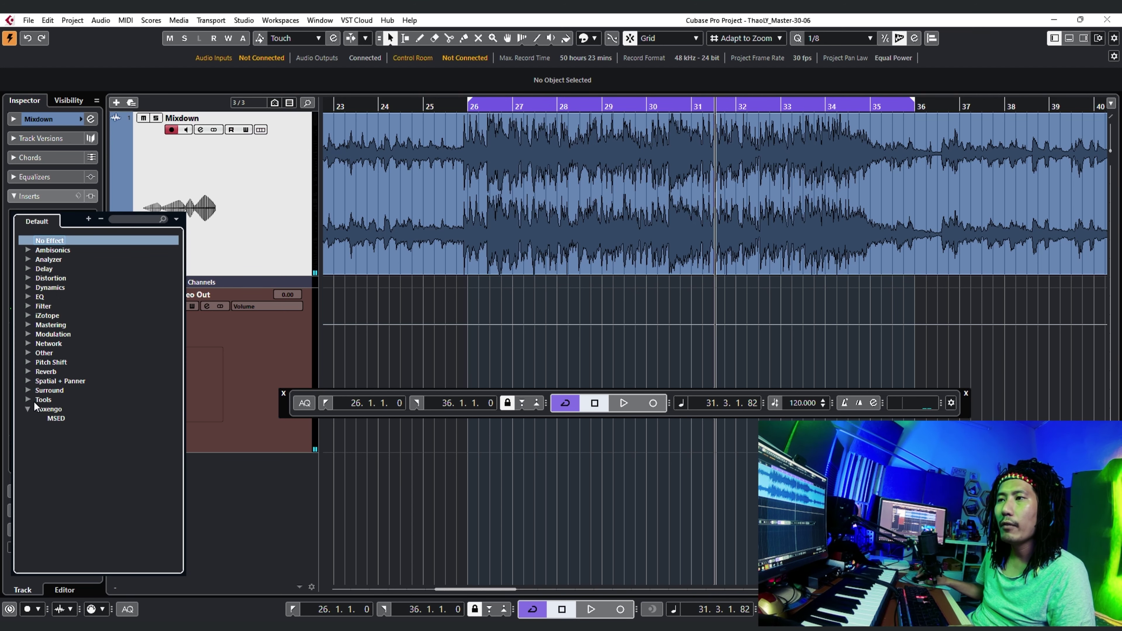
pyautogui.click(49, 417)
pyautogui.moveTo(394, 275); pyautogui.dragTo(372, 281)
# Step: Bypass MSED, play the Mixdown from bar 26 as a reference and switch the processing back on
pyautogui.click(293, 319)
pyautogui.click(474, 103)
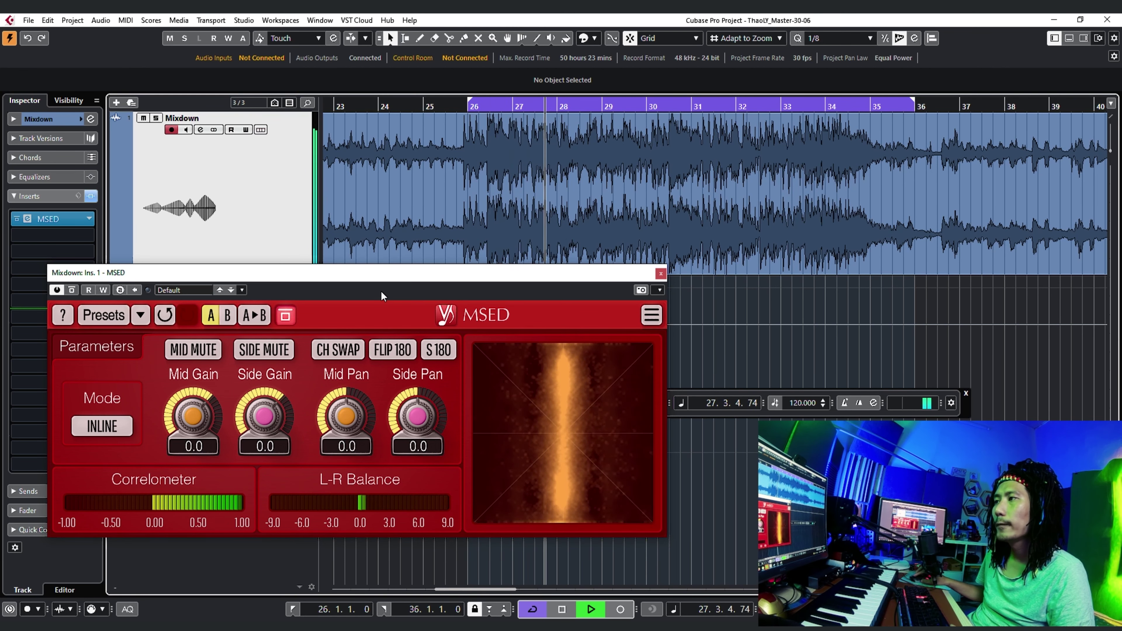
pyautogui.click(293, 315)
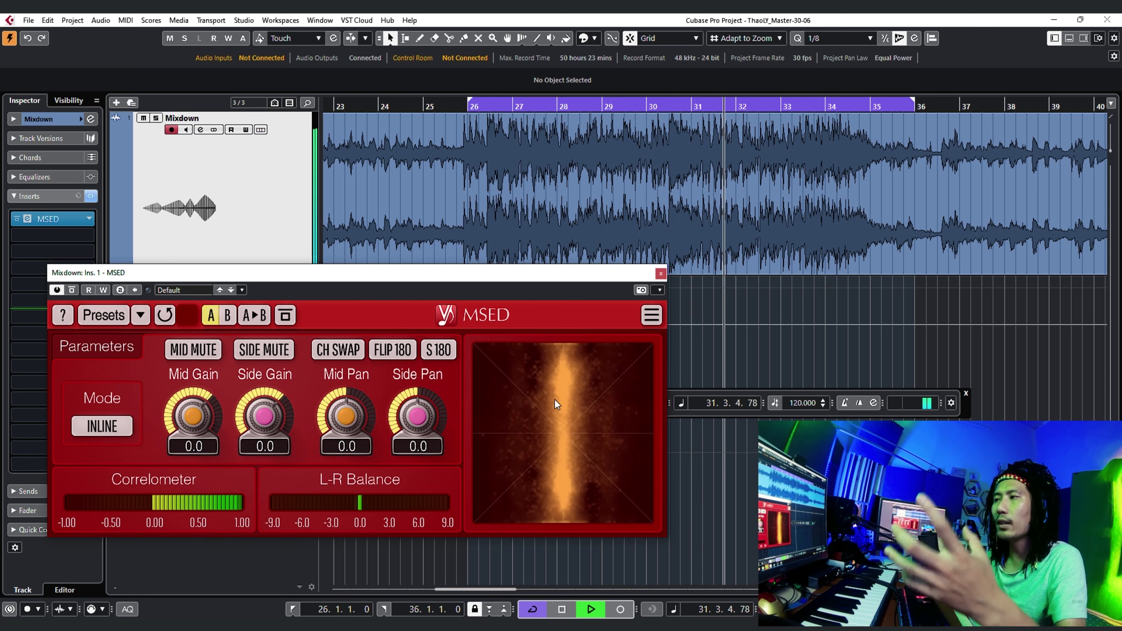
# Step: Raise the Mixdown MSED's Side Gain to 10.0 during playback, then settle on Mid Gain 1.7 and Side Gain 2.2
pyautogui.moveTo(264, 418); pyautogui.dragTo(265, 377)
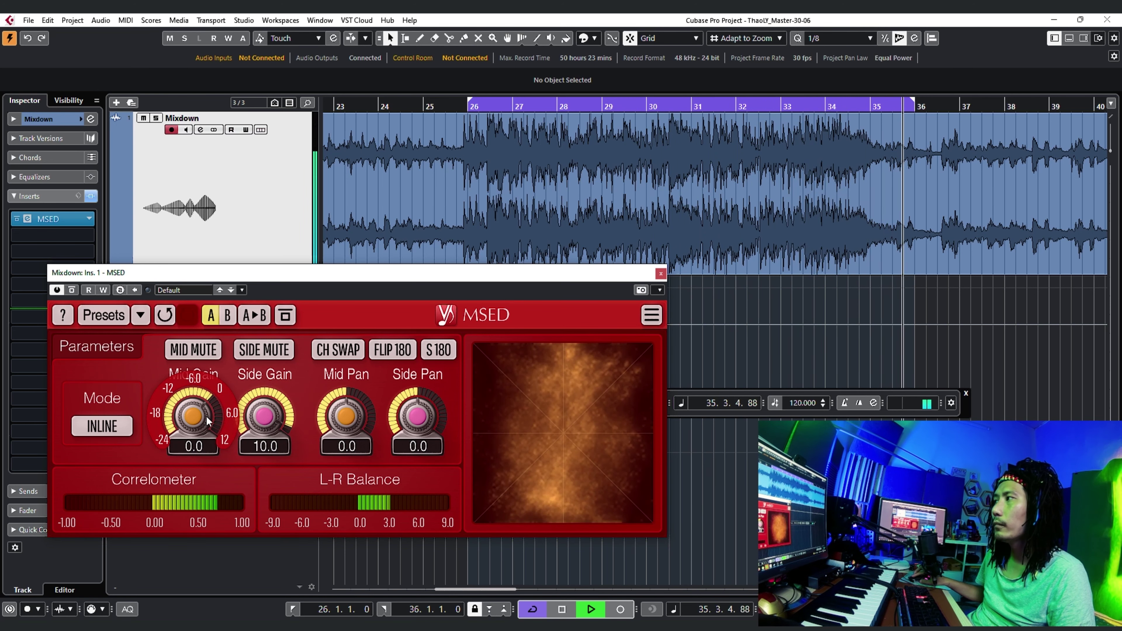
pyautogui.moveTo(206, 416); pyautogui.dragTo(206, 410)
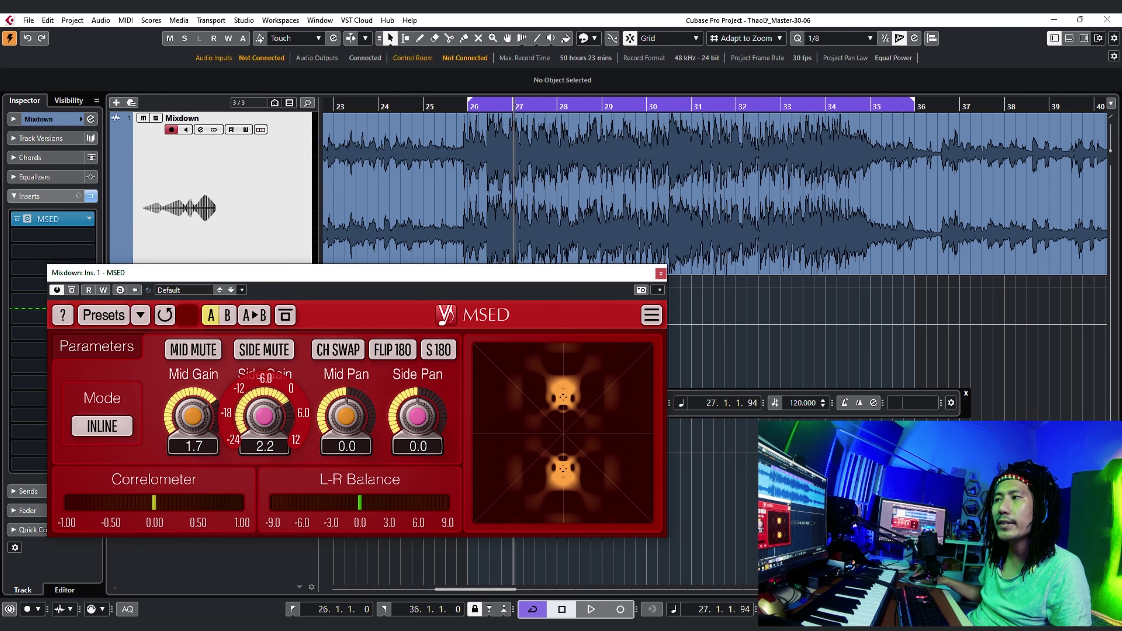
# Step: Resume playback and sweep MSED's Mid Gain to -24.0 and Side Gain to 12.0, ending with Mid Gain -2.3, Mid Pan -23.2 and Side Pan 30.6
pyautogui.press('space')
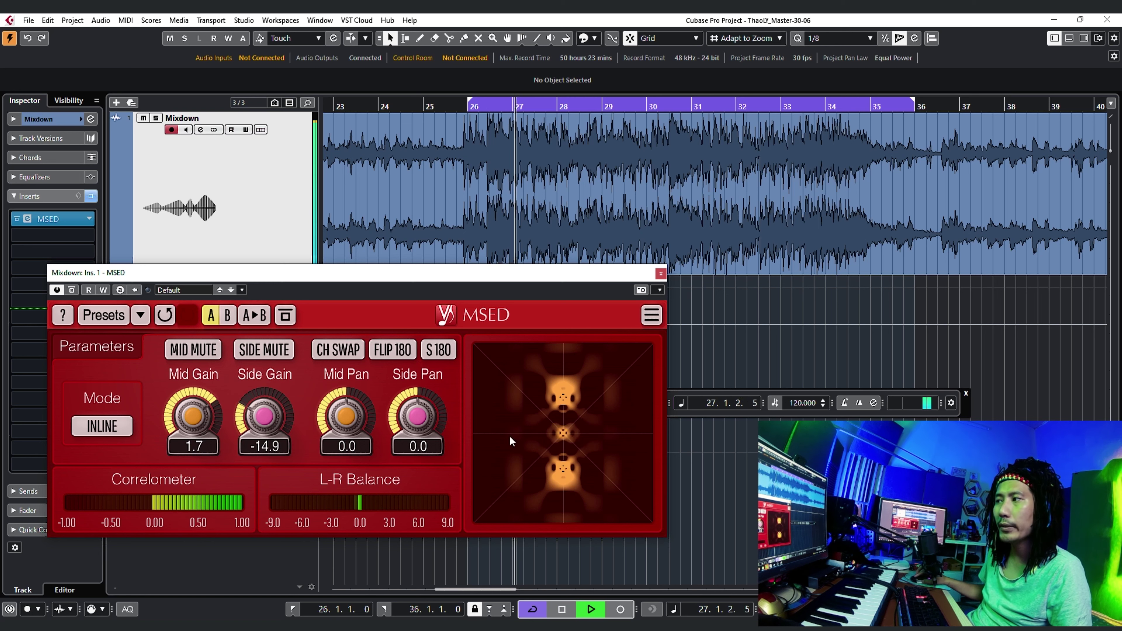
pyautogui.moveTo(264, 415); pyautogui.dragTo(264, 360)
pyautogui.moveTo(194, 415); pyautogui.dragTo(194, 497)
pyautogui.moveTo(264, 416); pyautogui.dragTo(264, 389)
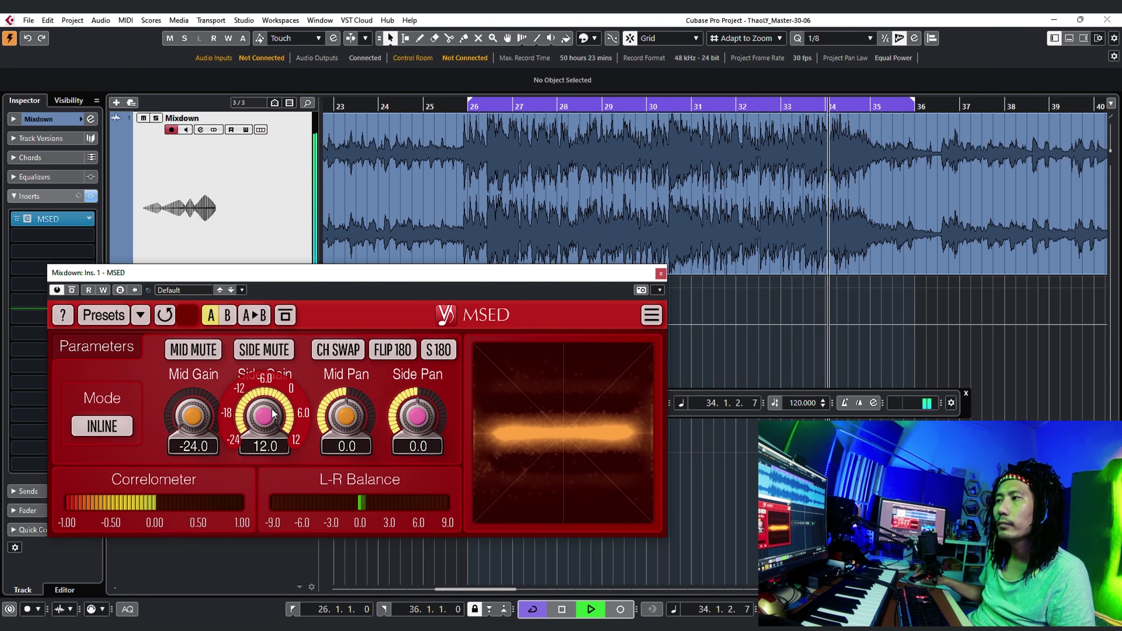
pyautogui.moveTo(277, 415); pyautogui.dragTo(277, 459)
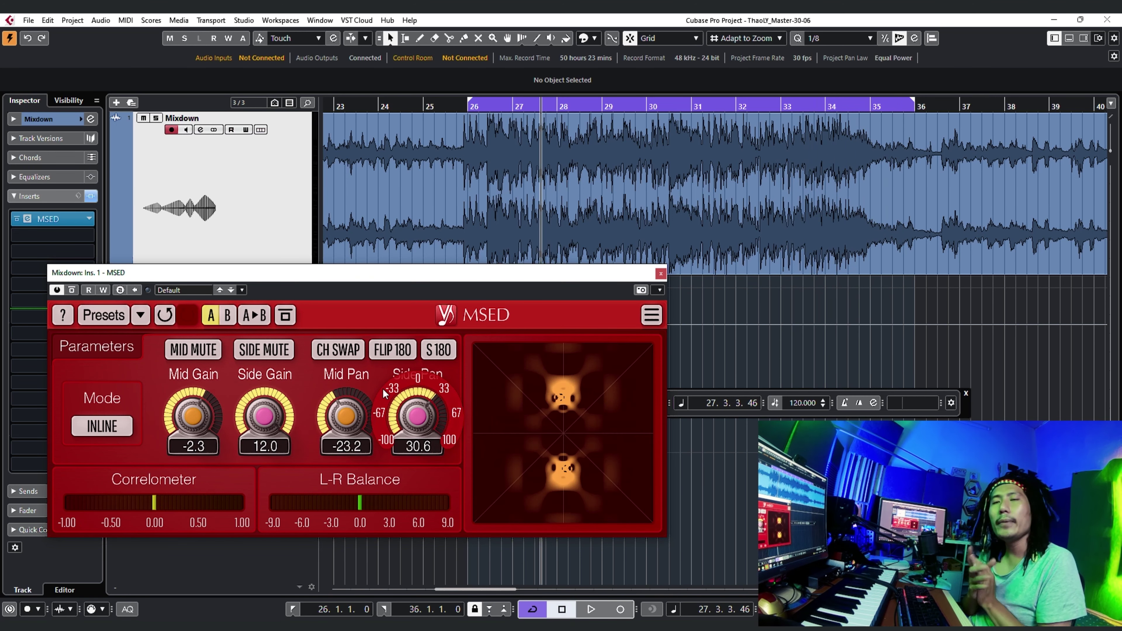